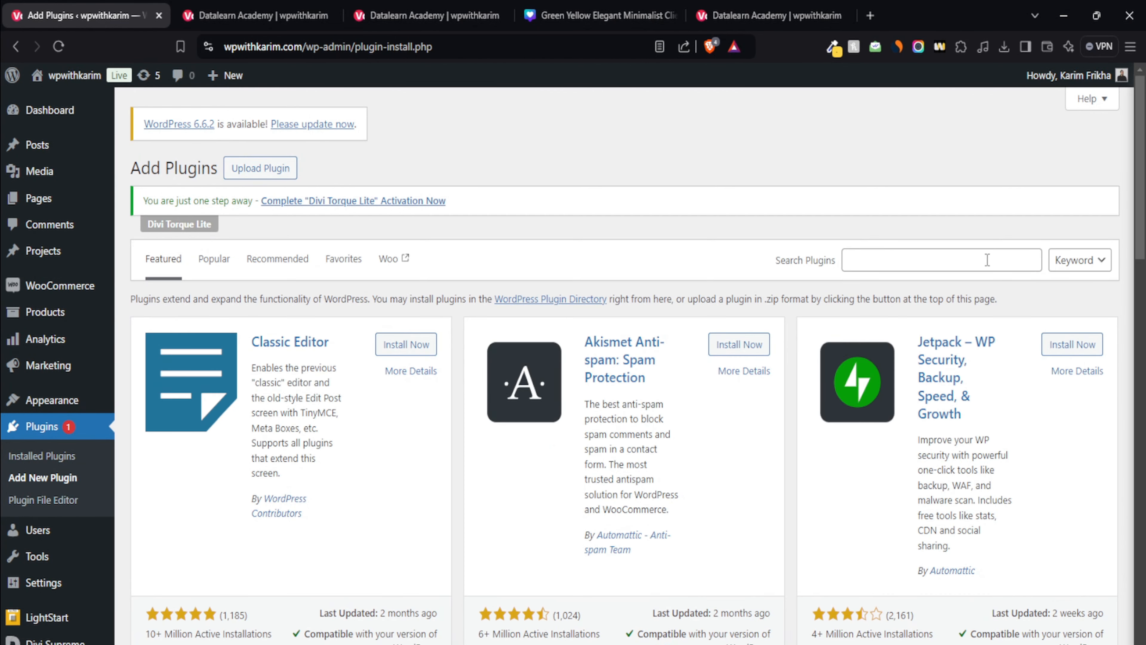
Search the plugin directory for "divi popup" and activate the Popups for Divi plugin
left_click(987, 260)
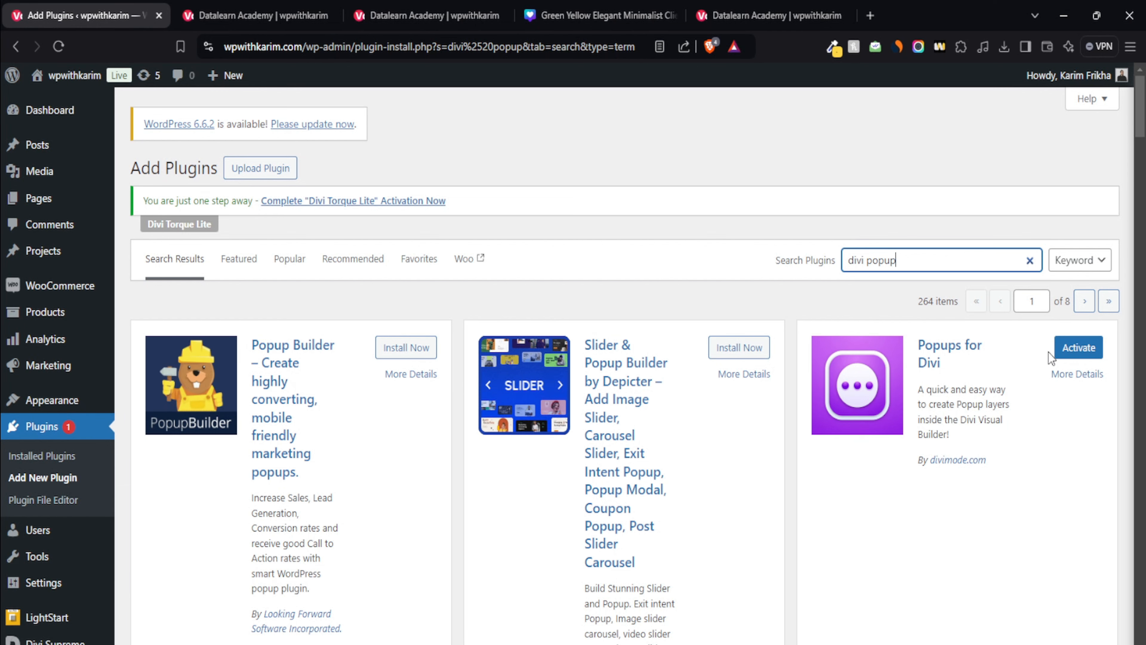
left_click(1090, 347)
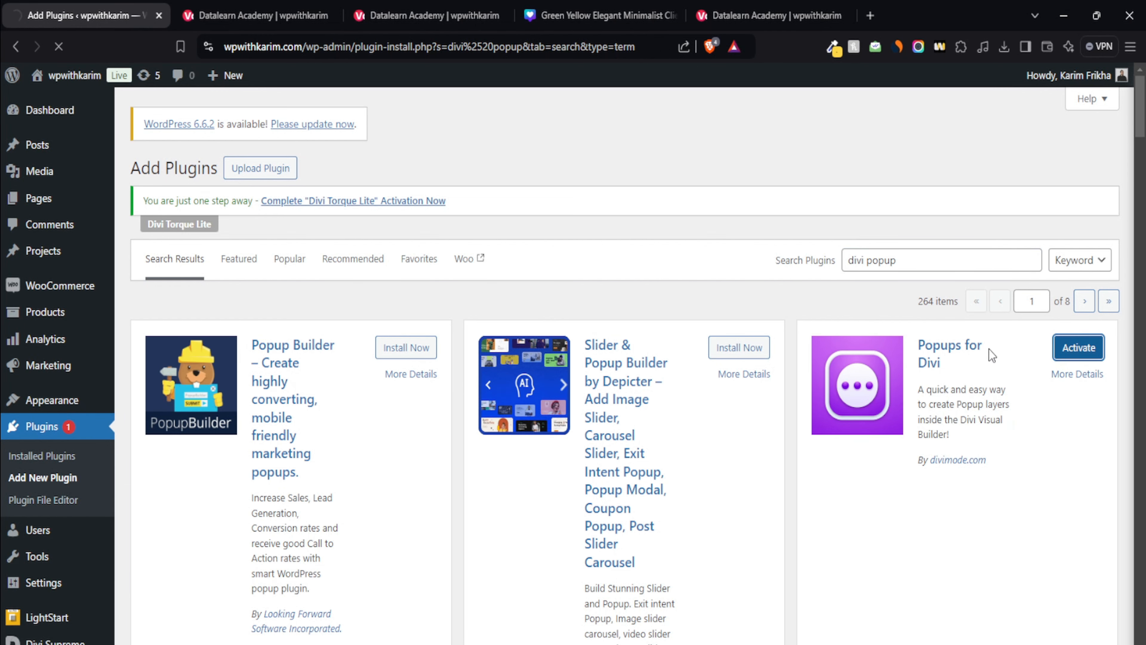
scroll(537, 379, "down", 6)
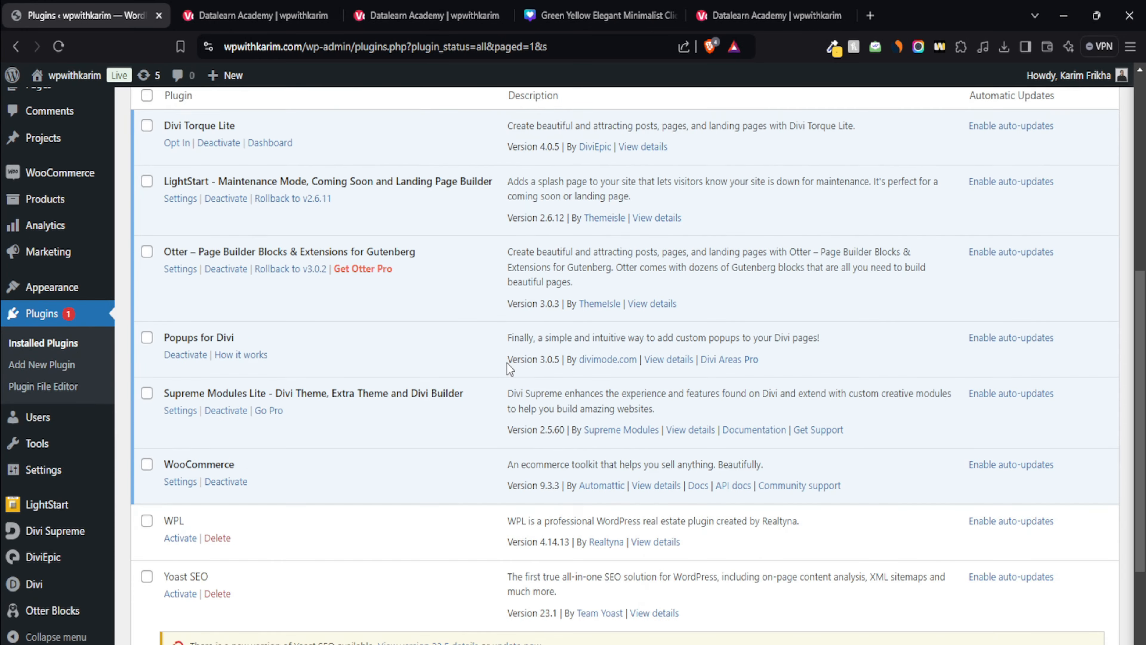
scroll(507, 363, "down", 2)
scroll(476, 446, "up", 7)
scroll(477, 445, "down", 6)
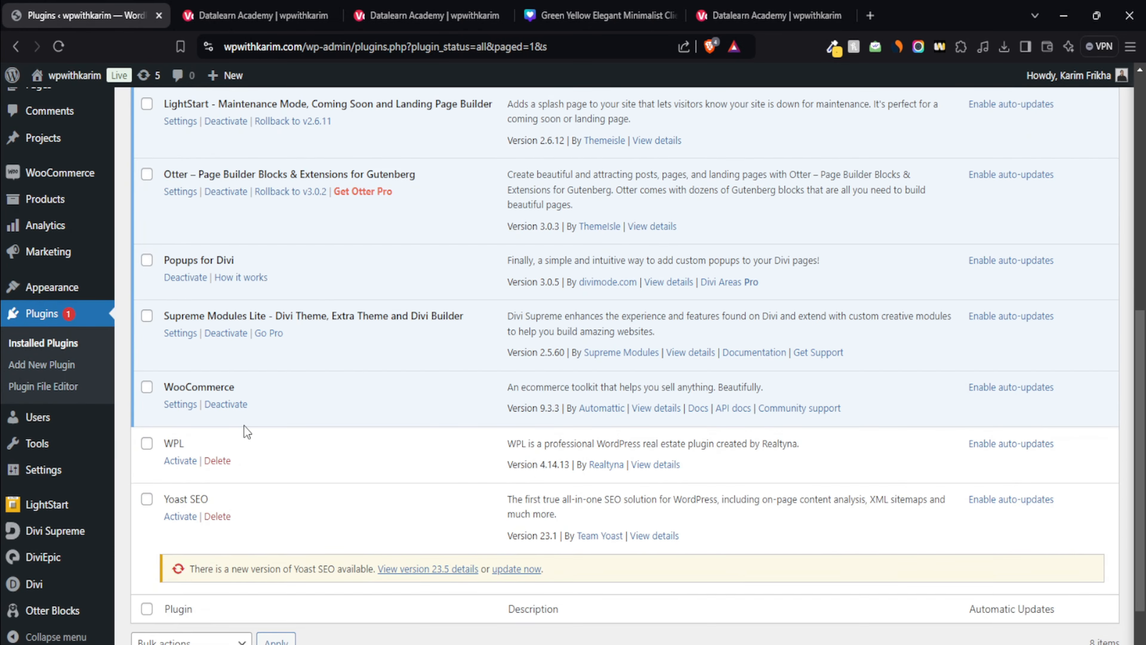
scroll(194, 248, "up", 8)
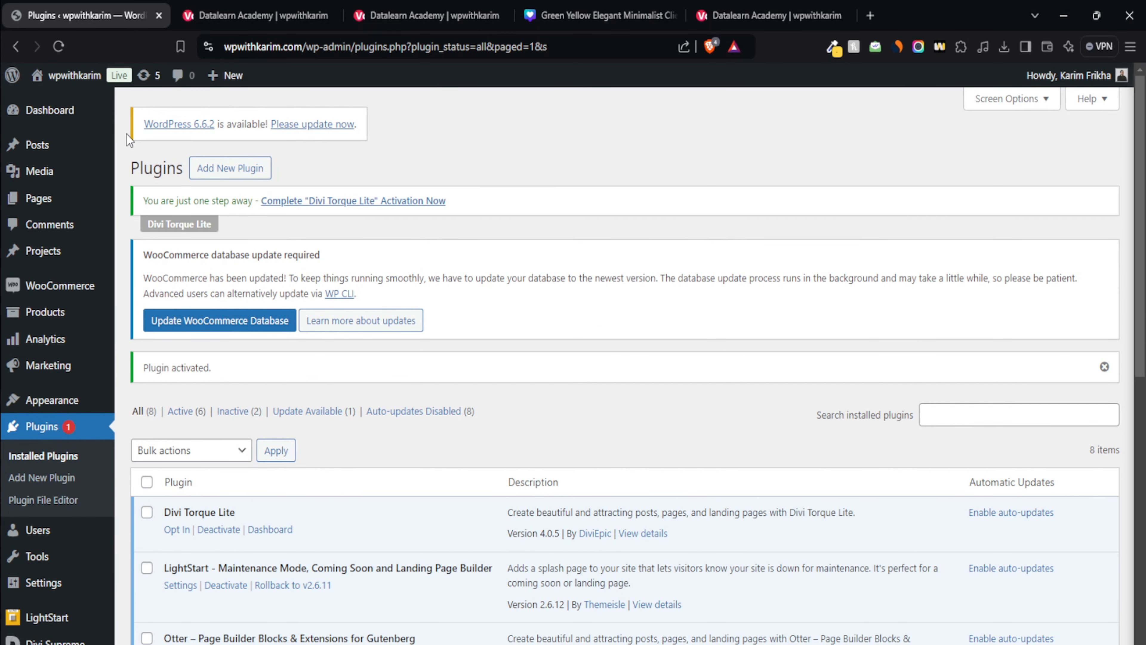
Open the Datalearn Academy page in the Divi Visual Builder
left_click(418, 16)
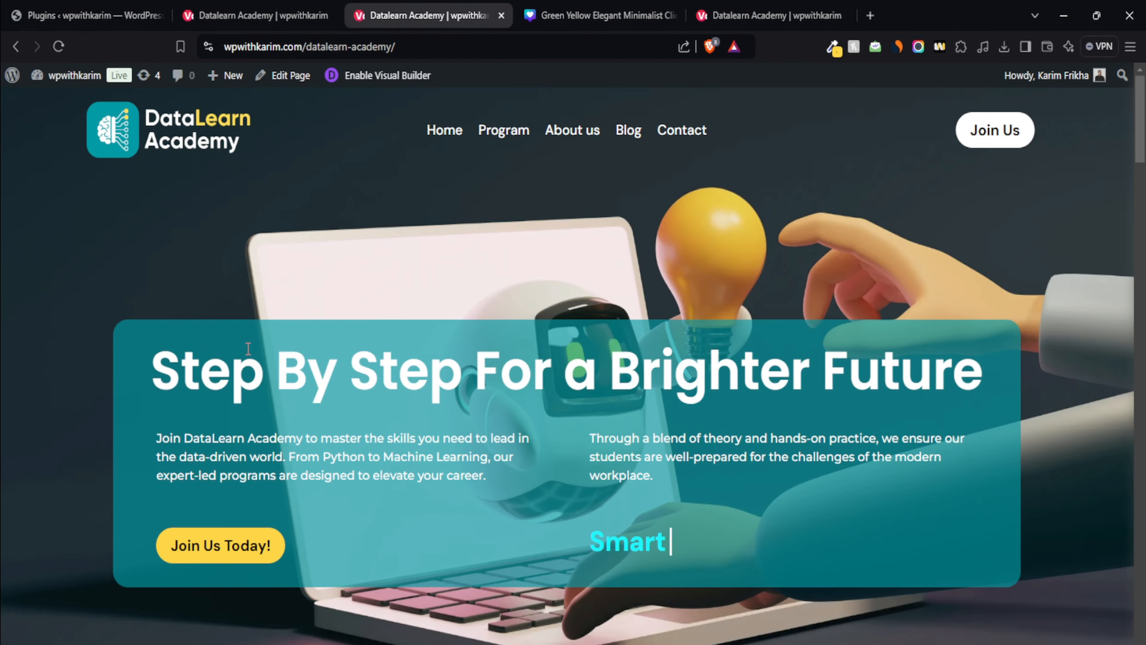
scroll(271, 352, "down", 8)
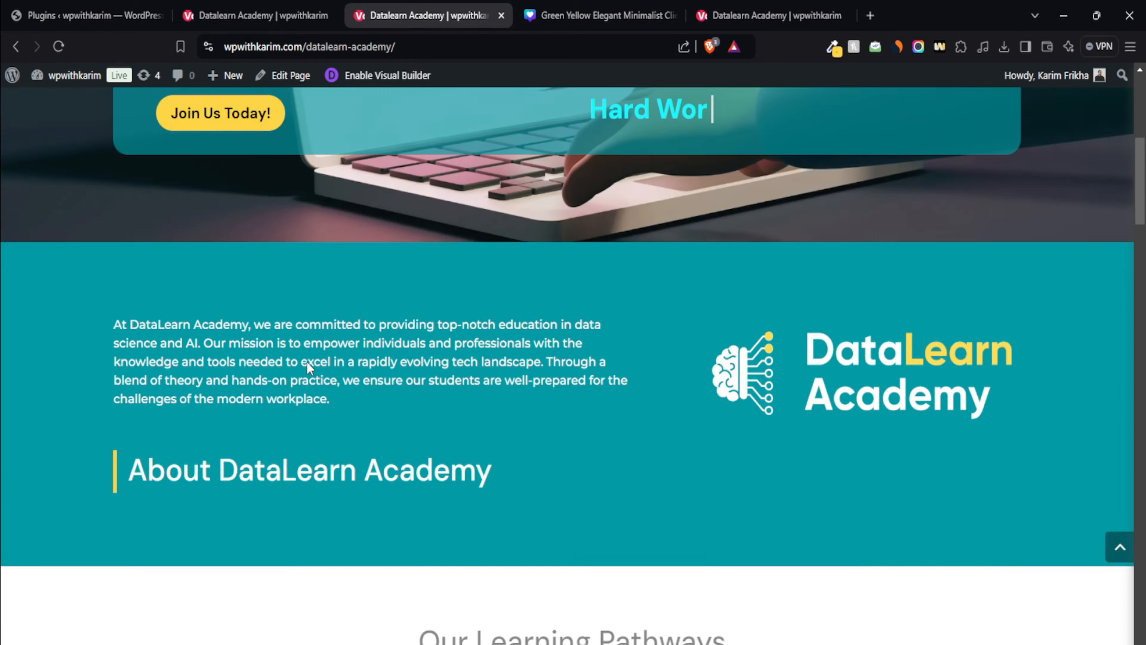
scroll(307, 361, "up", 8)
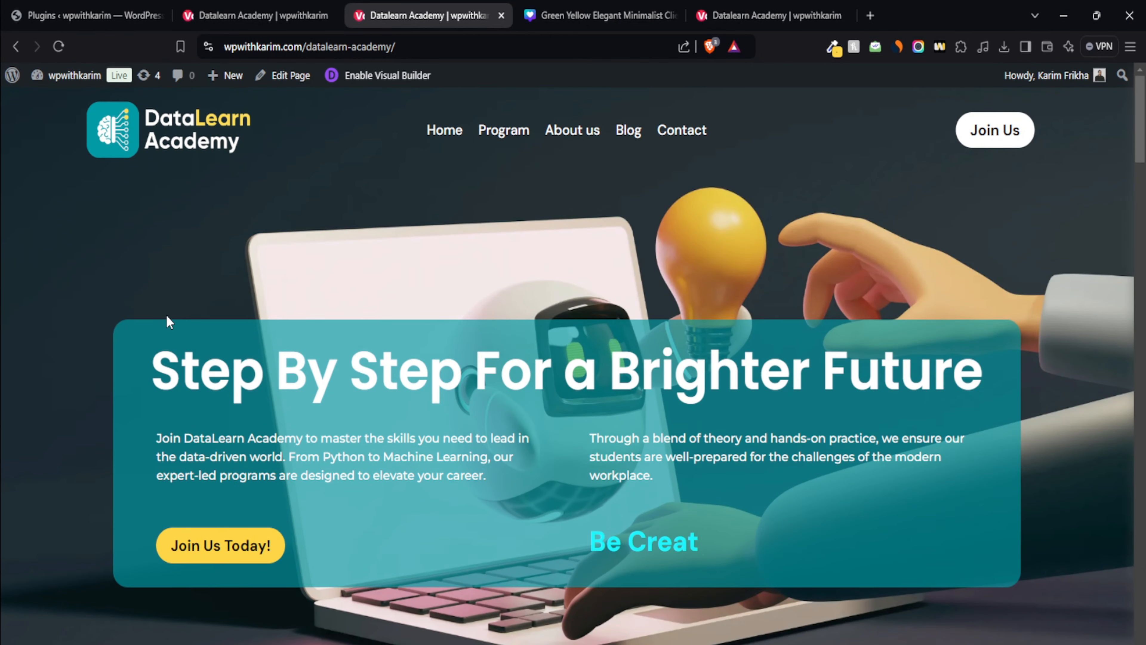
scroll(166, 315, "down", 3)
scroll(226, 386, "up", 3)
left_click(380, 75)
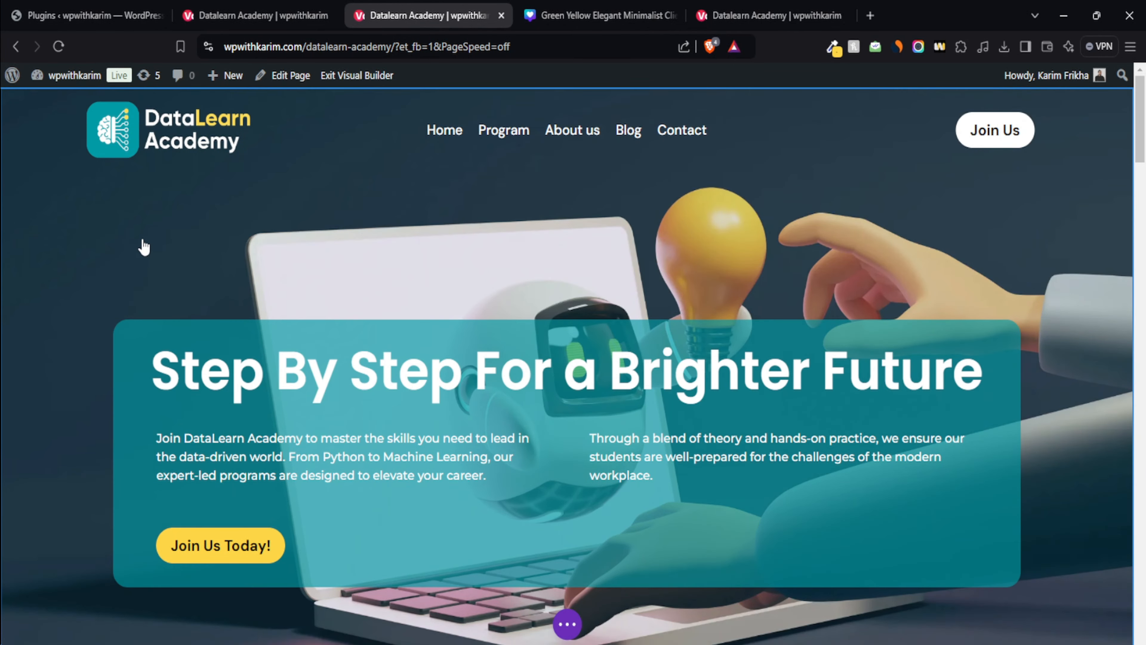
Insert a new regular section directly below the hero section
scroll(95, 307, "down", 4)
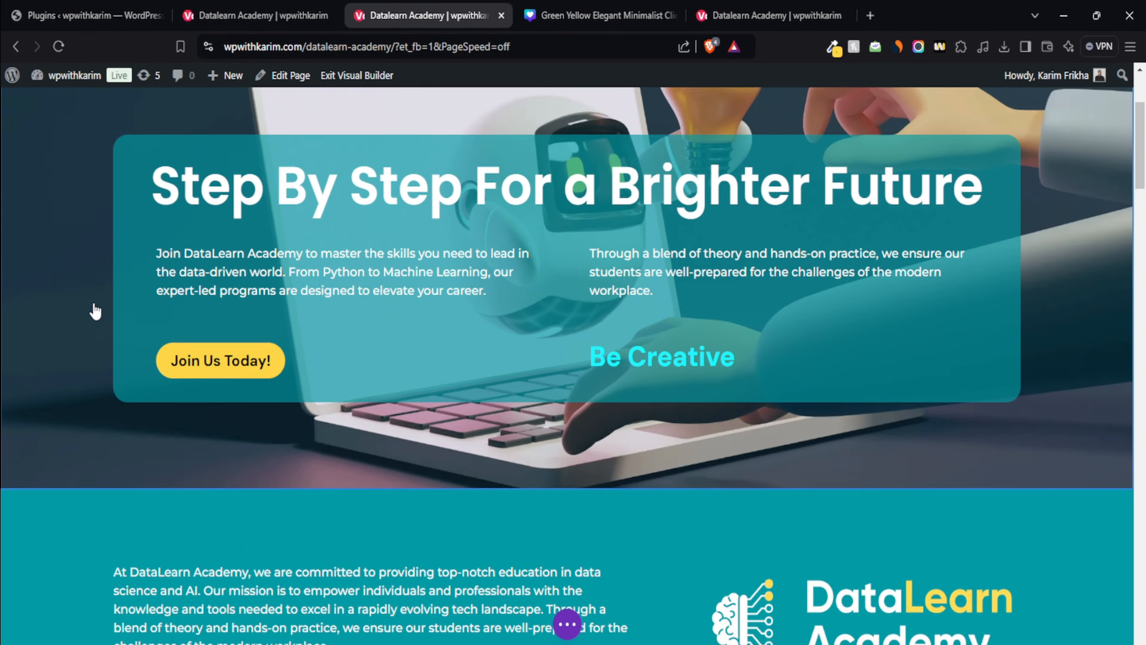
scroll(92, 310, "up", 4)
scroll(45, 343, "down", 7)
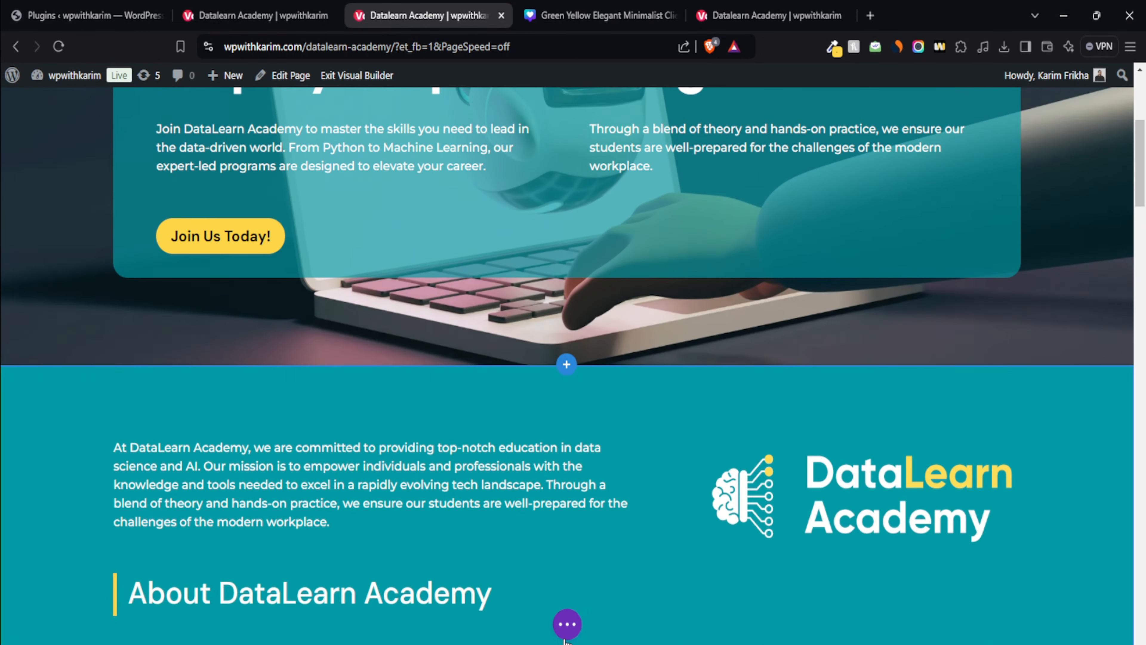
scroll(56, 280, "up", 3)
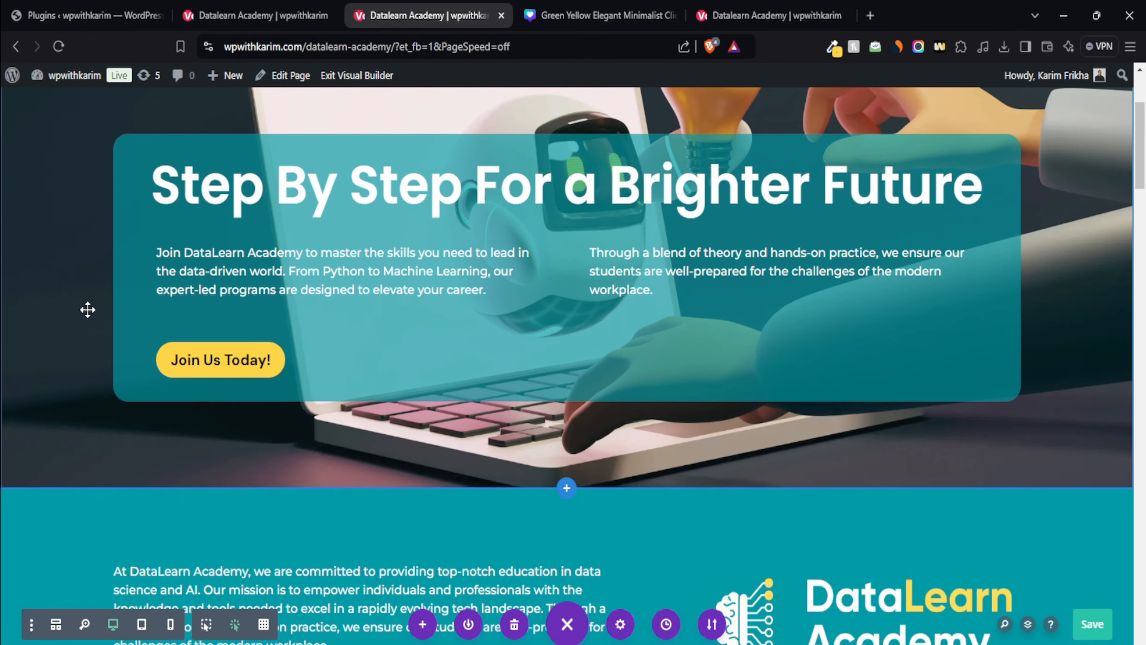
scroll(61, 294, "up", 5)
scroll(48, 330, "down", 8)
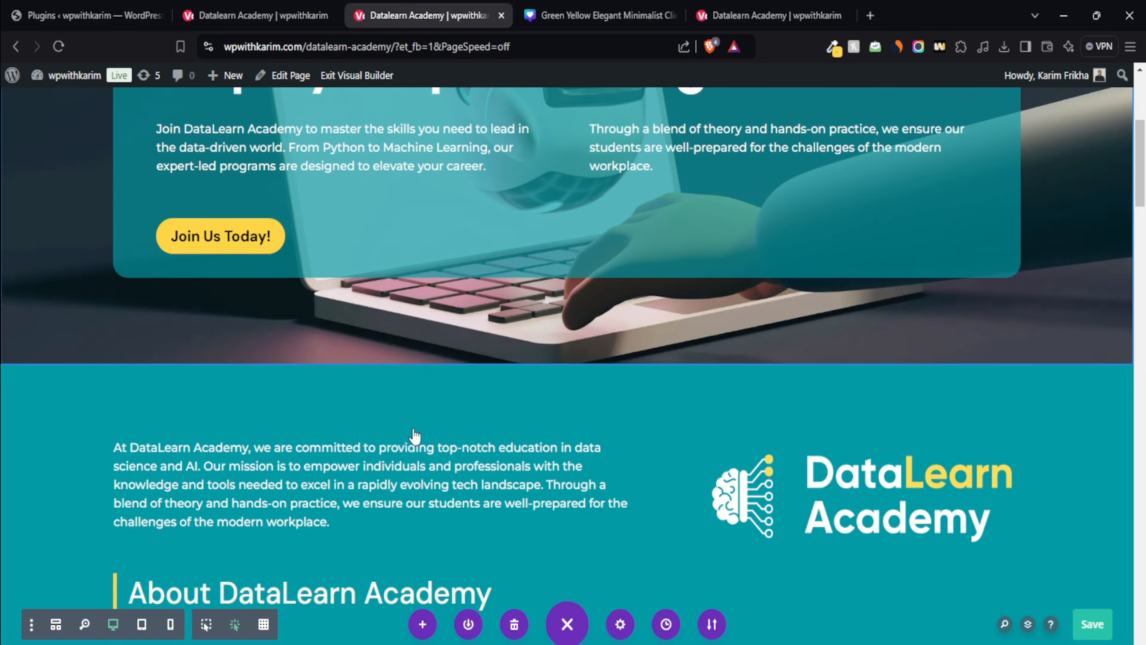
scroll(120, 212, "up", 5)
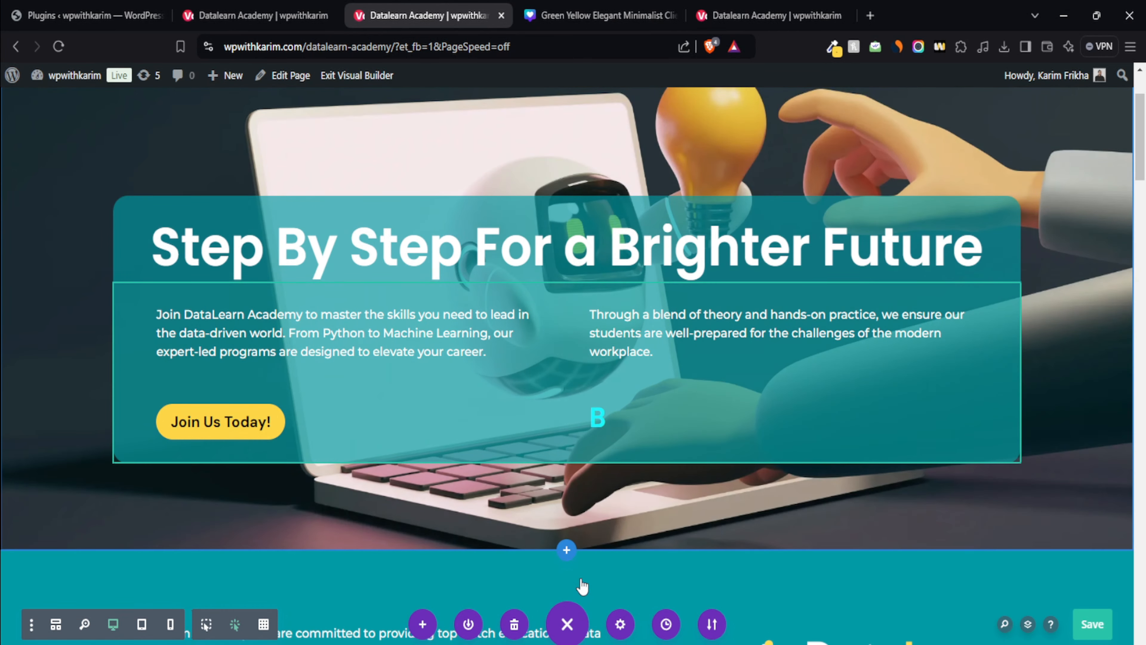
left_click(562, 547)
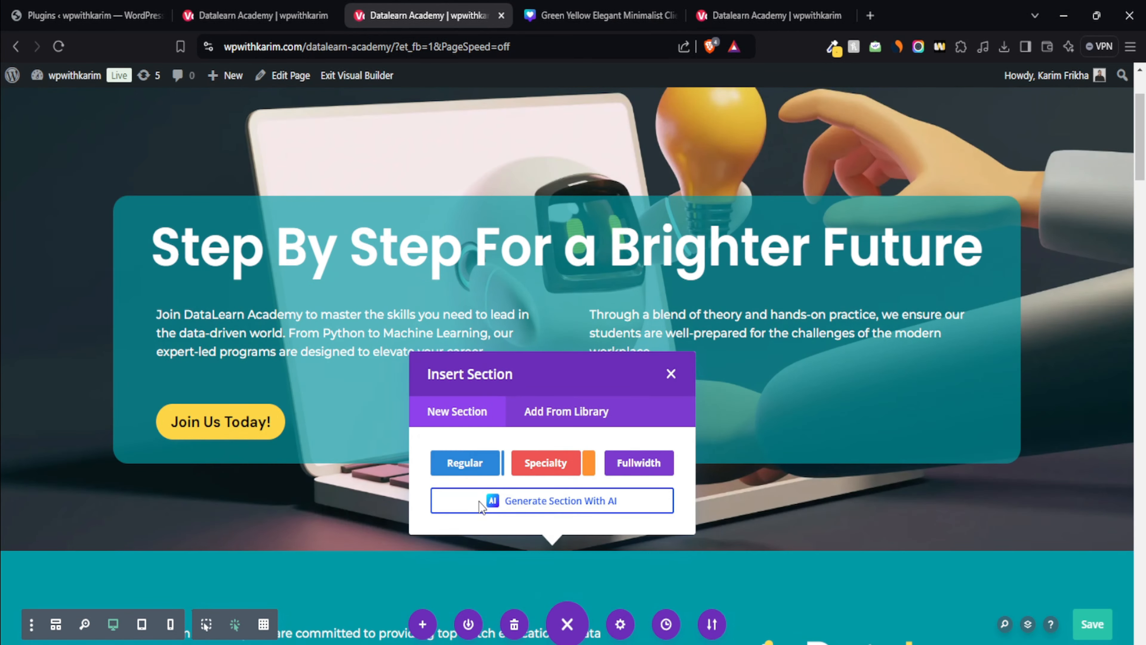
left_click(465, 463)
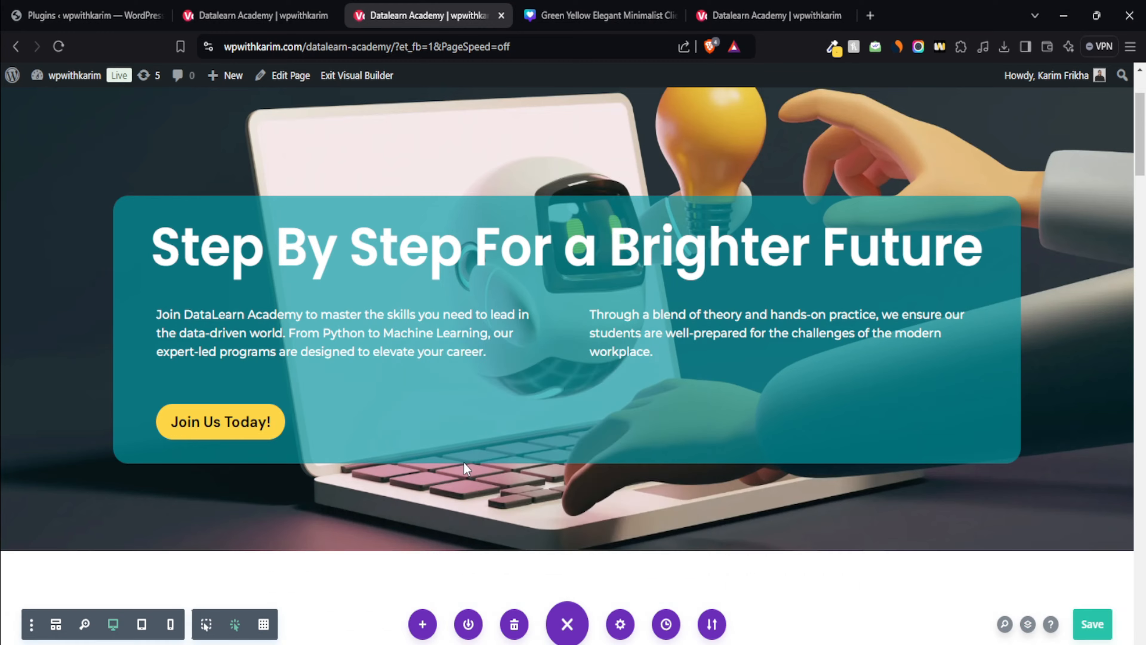
Add a row with two equal columns to the new section and save the page
scroll(397, 343, "down", 5)
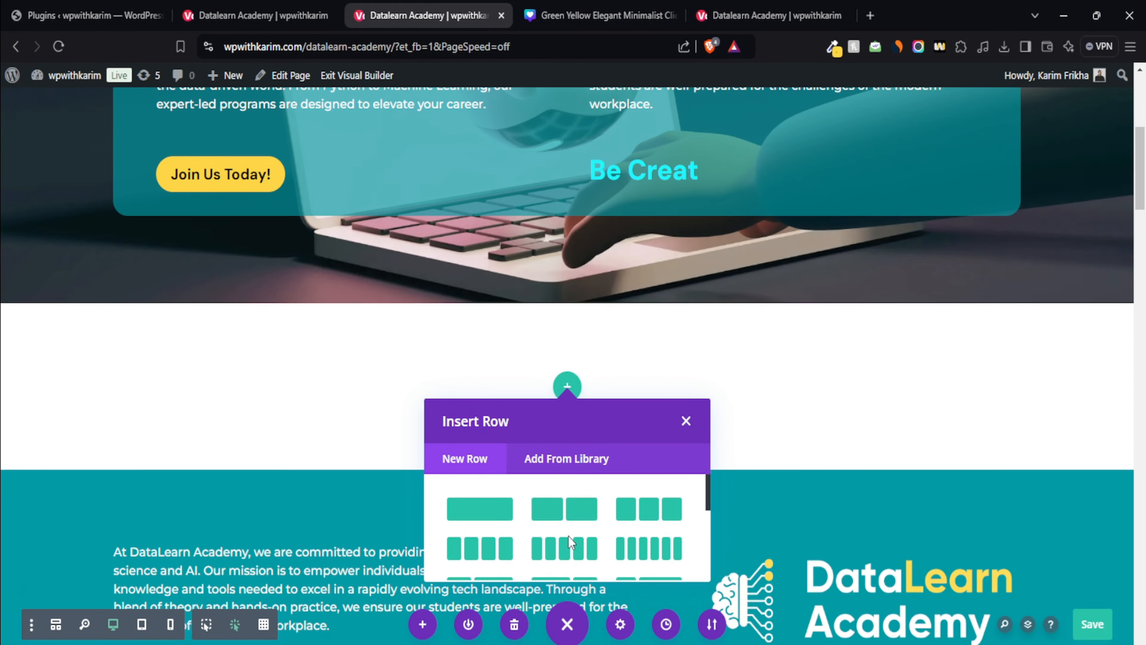
left_click(562, 518)
left_click(532, 375)
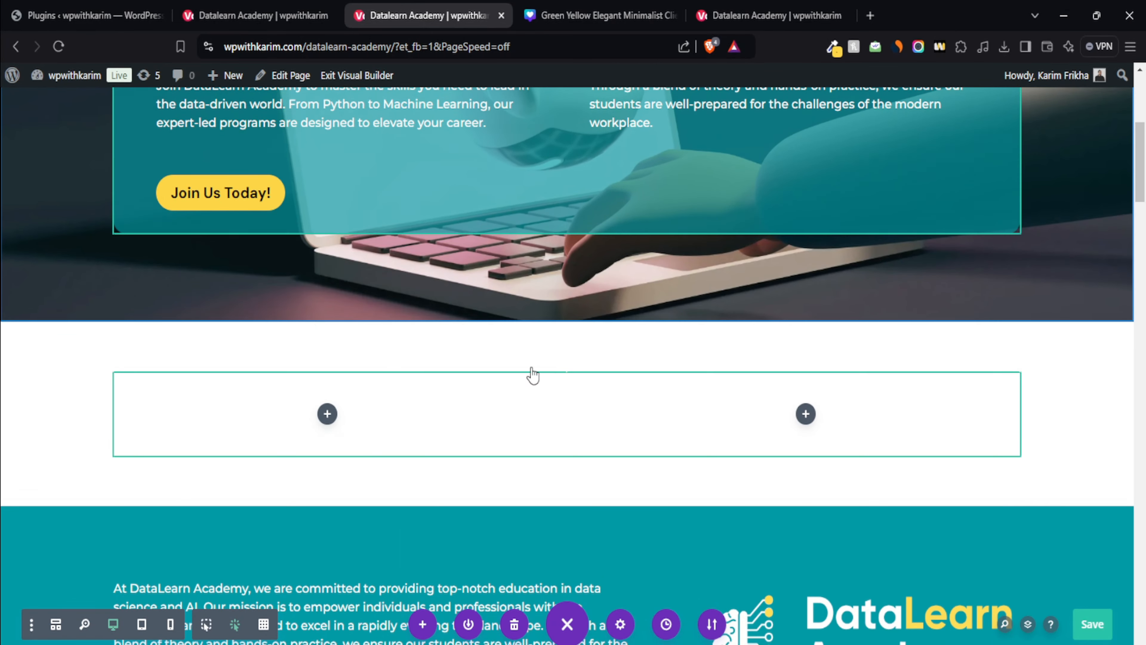
key("ctrl+s")
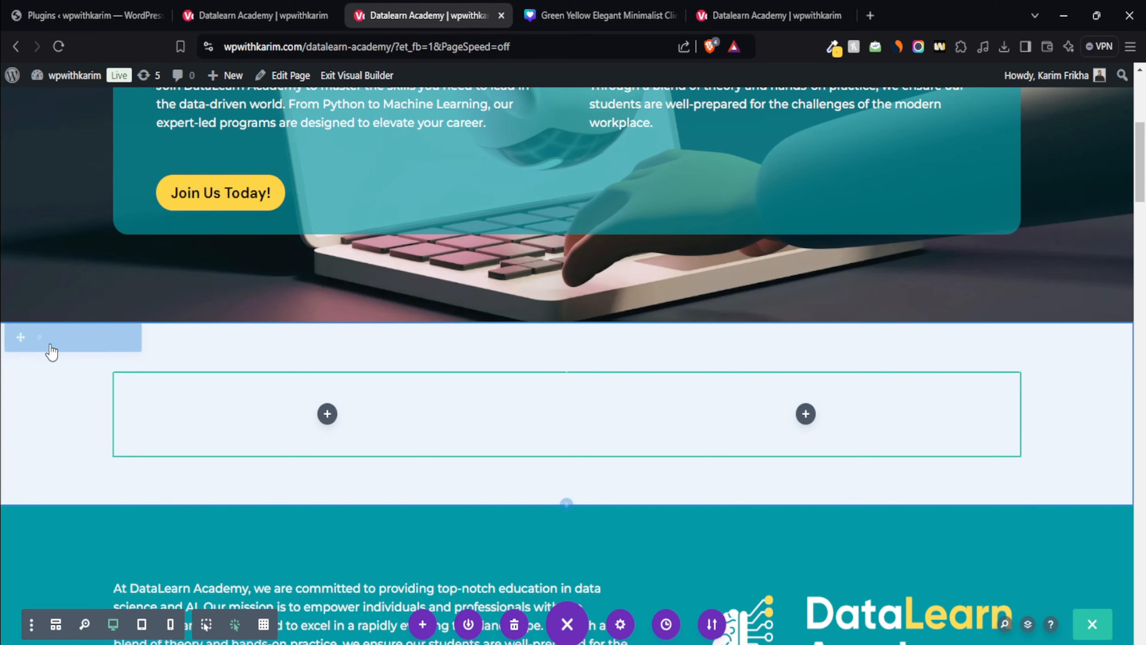
Turn the new section into a popup with the Popup ID "homepop" and save its settings
left_click(36, 337)
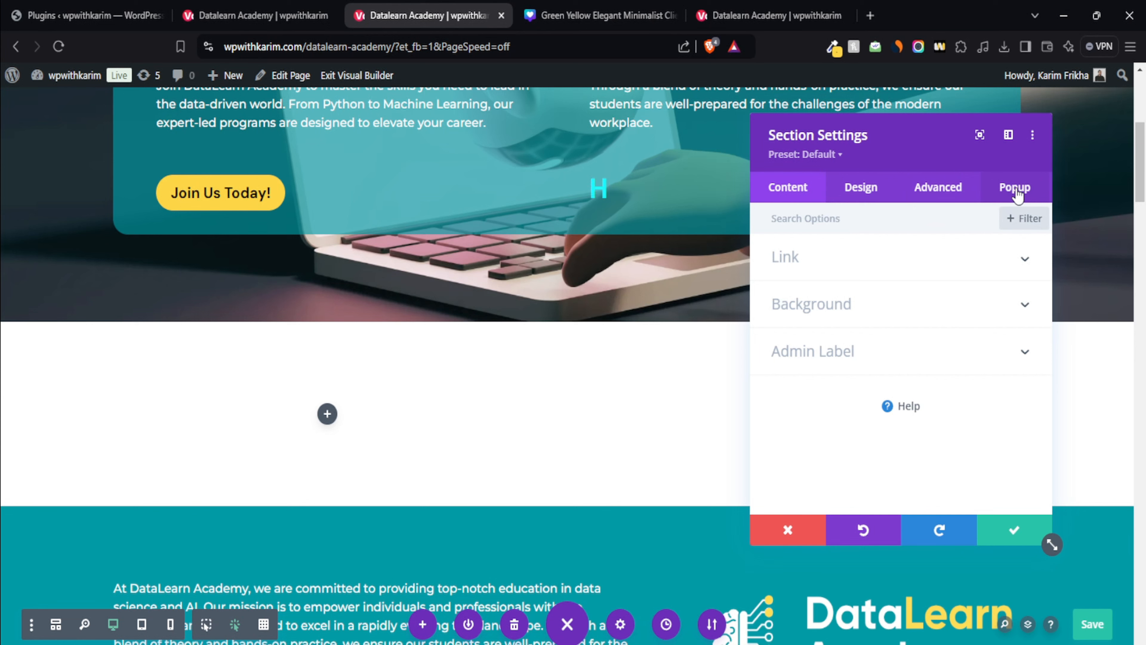
left_click(1007, 190)
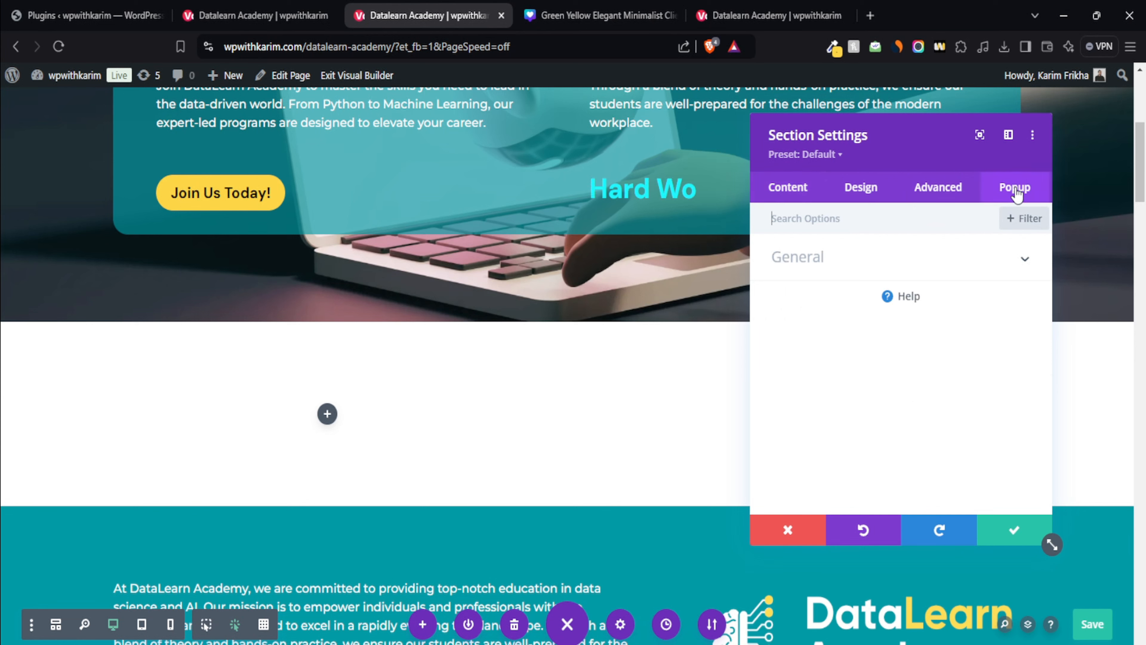
left_click(841, 267)
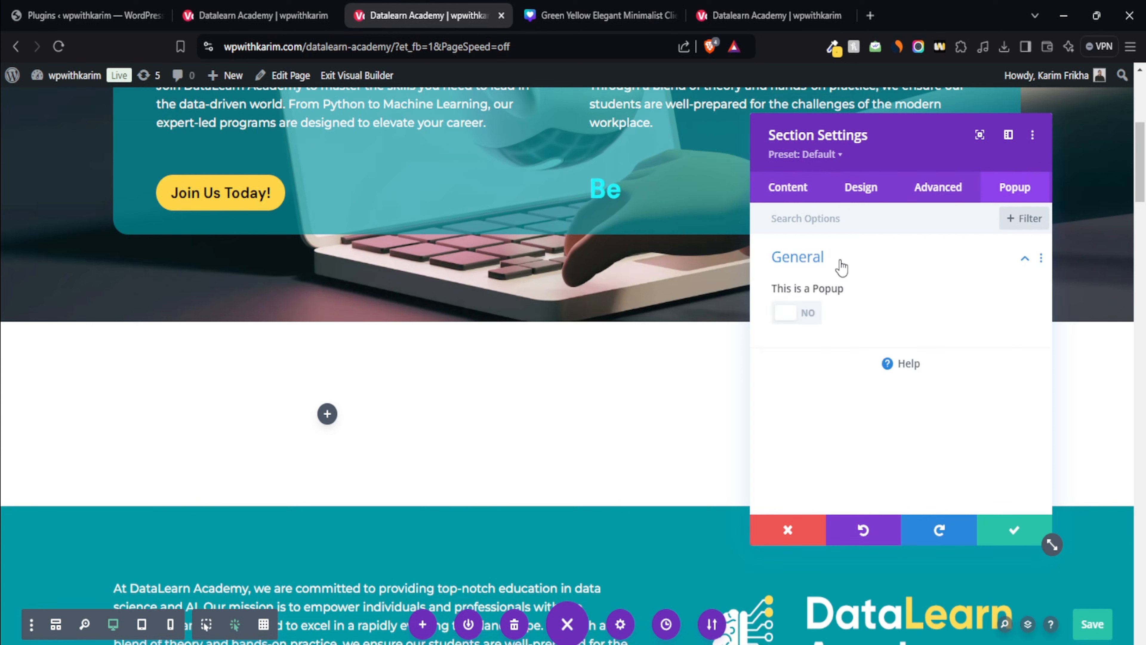
left_click(789, 318)
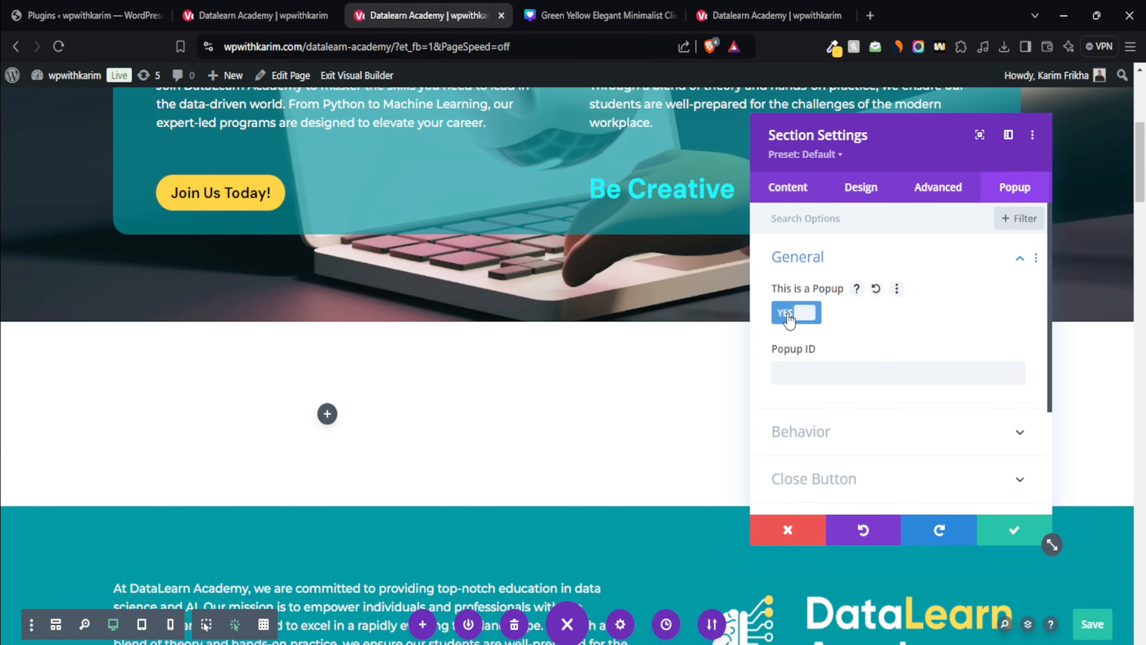
left_click(827, 372)
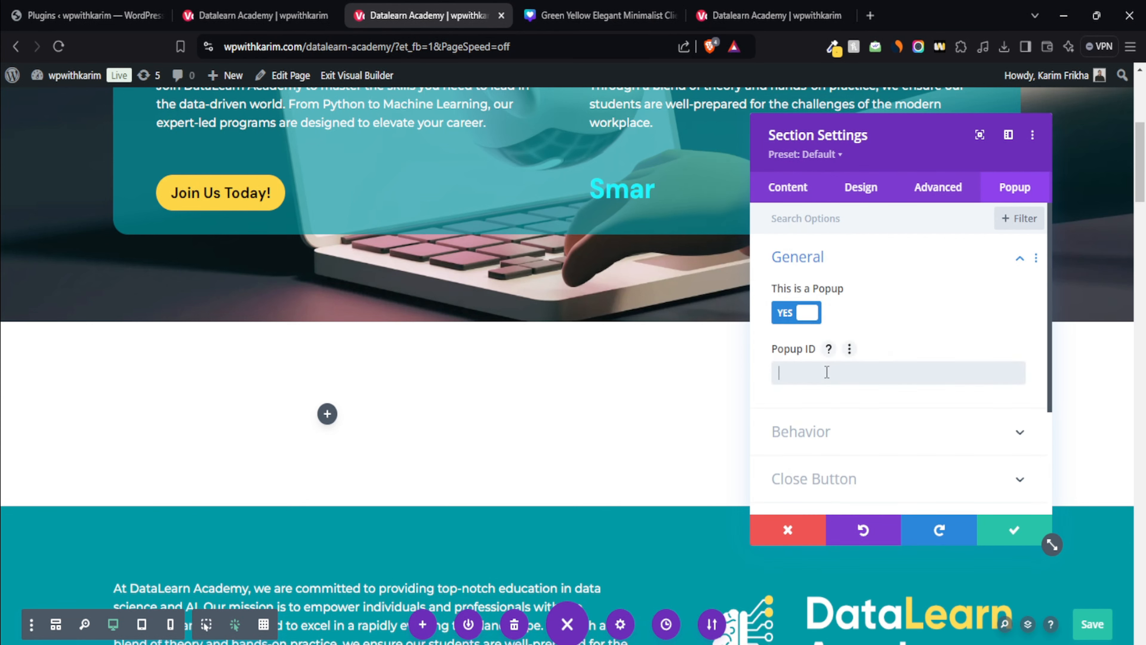
type("h")
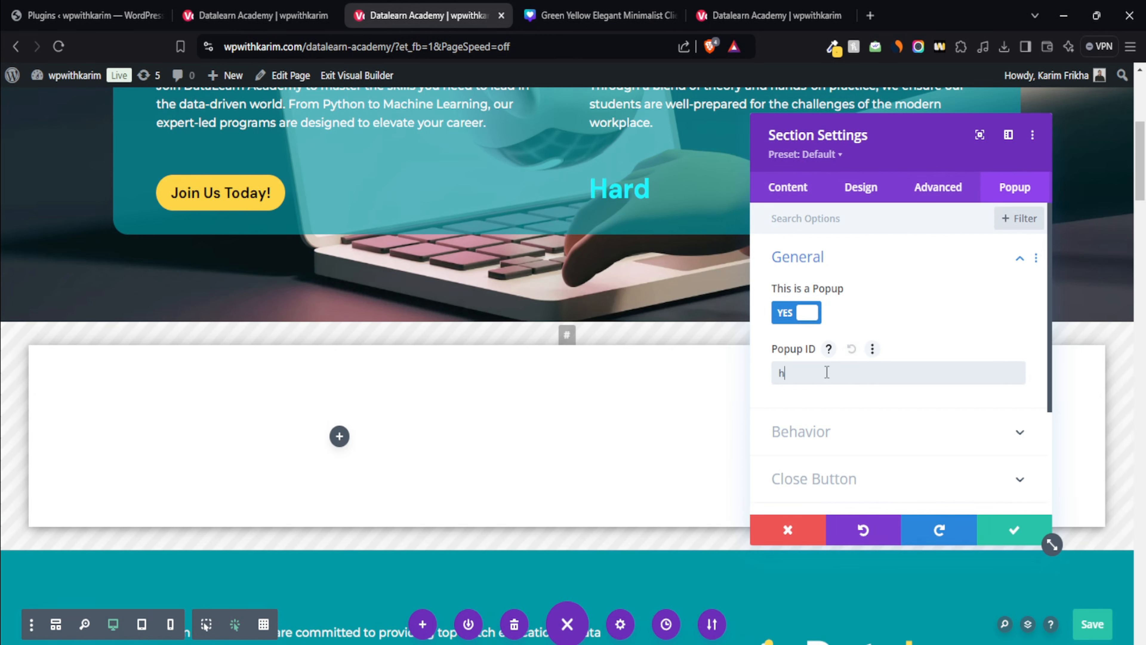
type("omepop")
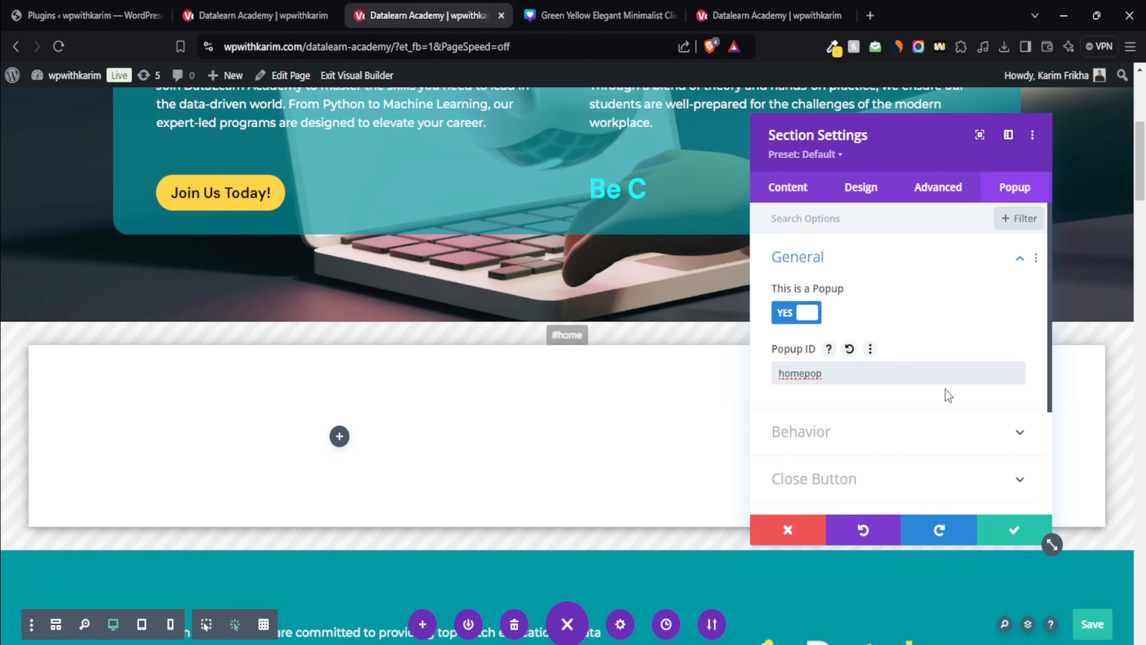
left_click(1017, 540)
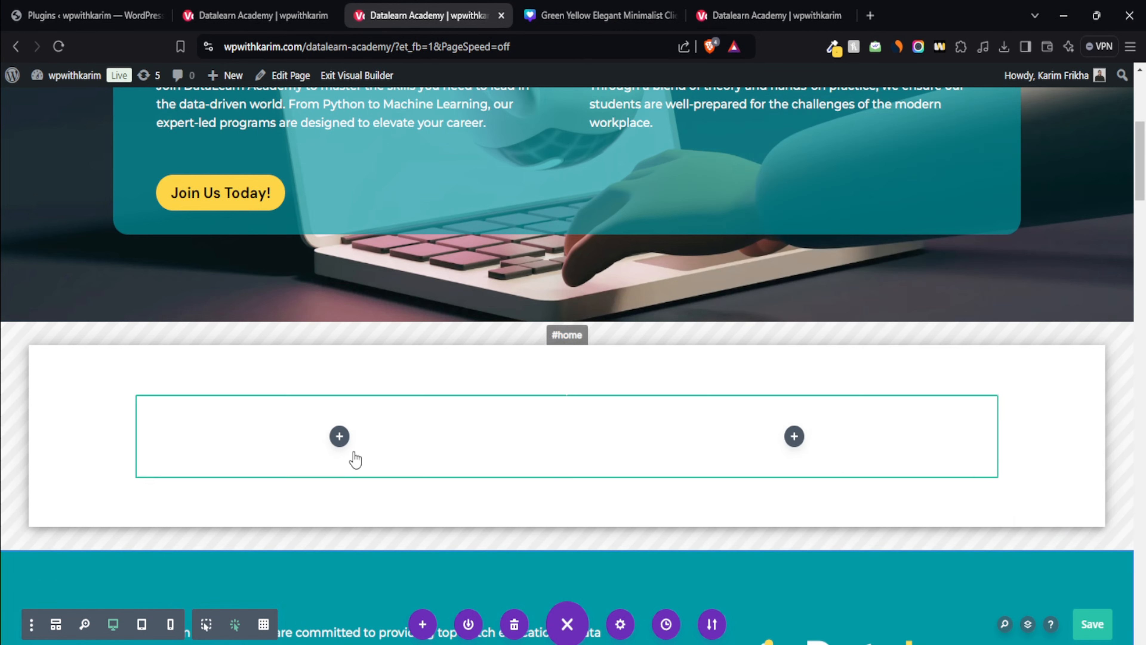
Add a Text module to the first column of the popup section's row
scroll(46, 333, "down", 1)
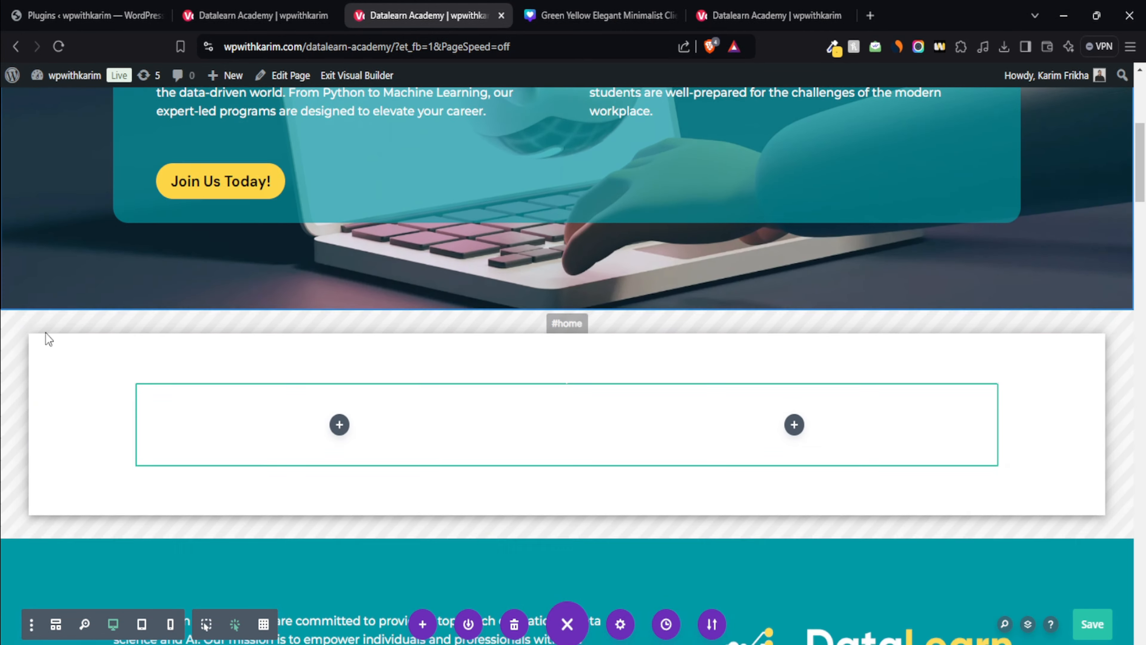
scroll(49, 339, "down", 3)
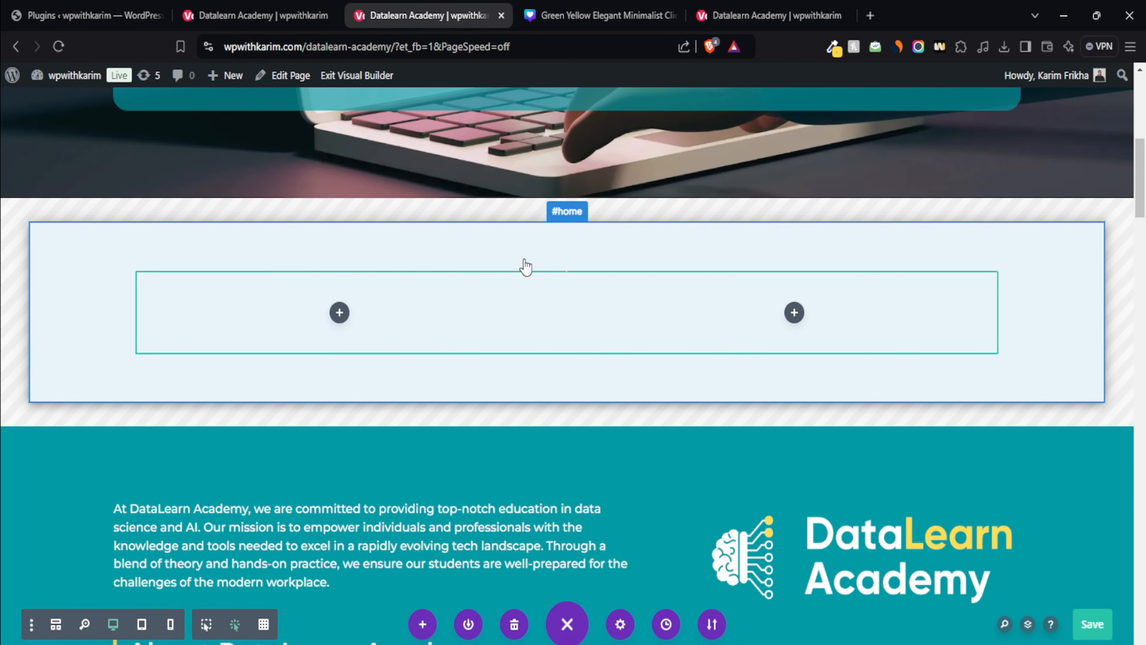
scroll(13, 389, "up", 3)
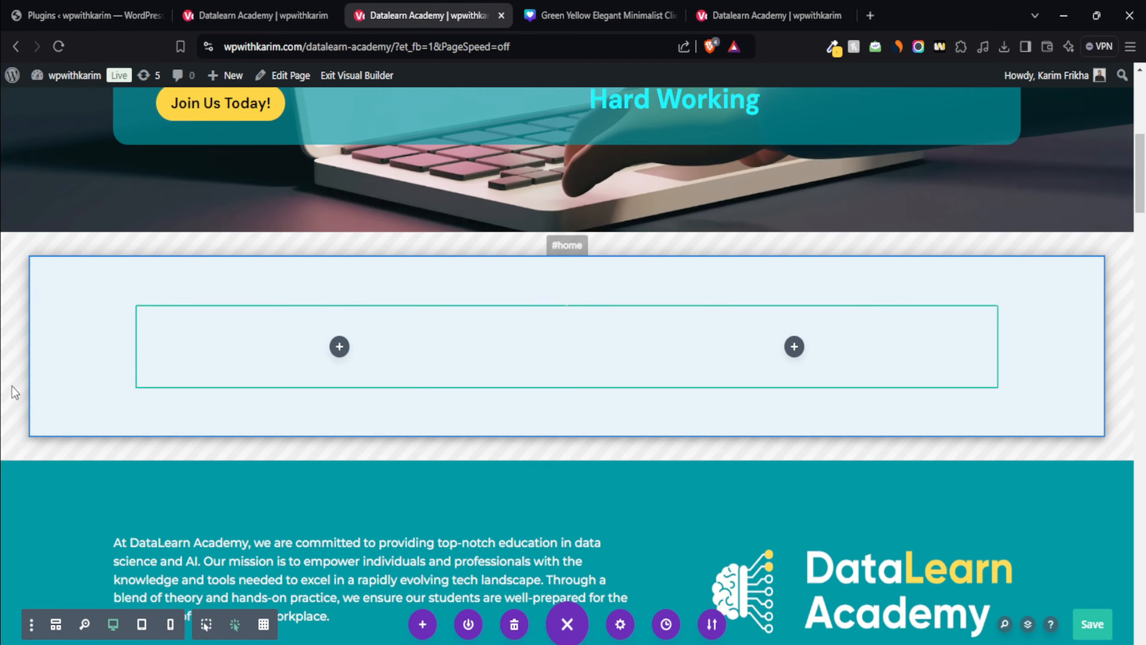
left_click(341, 436)
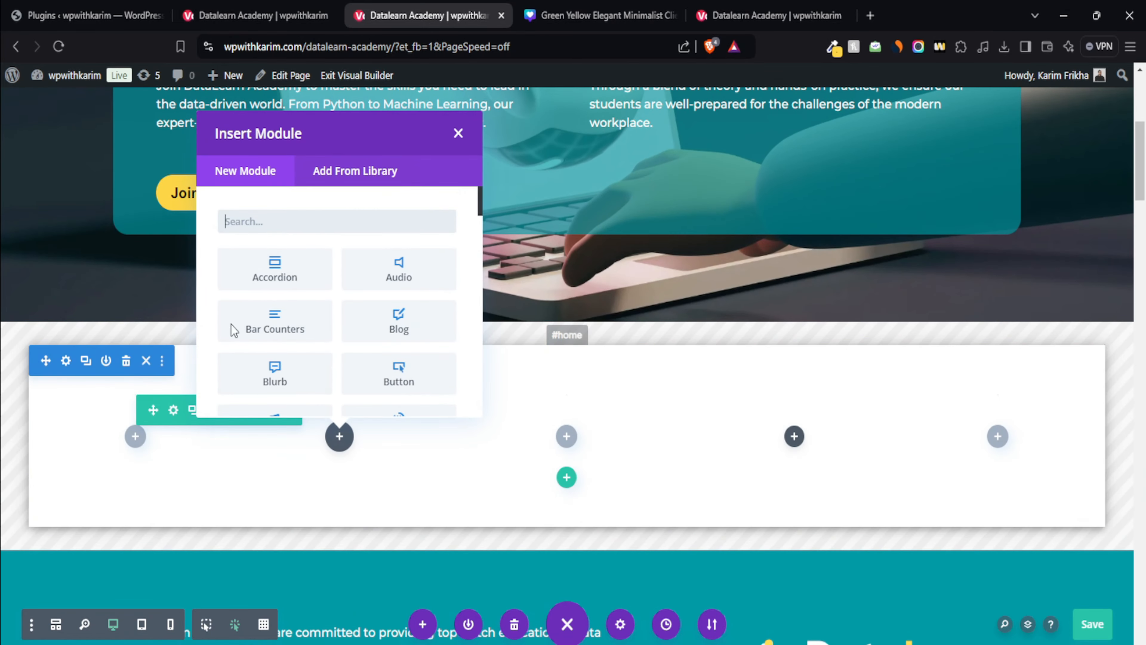
type("text")
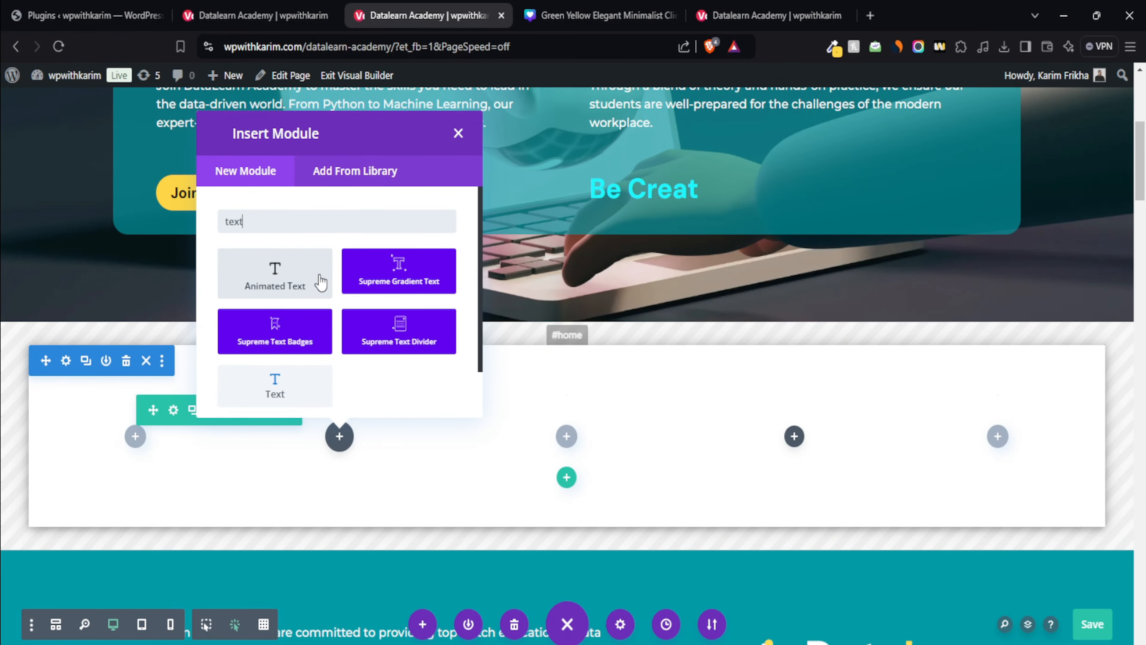
left_click(289, 391)
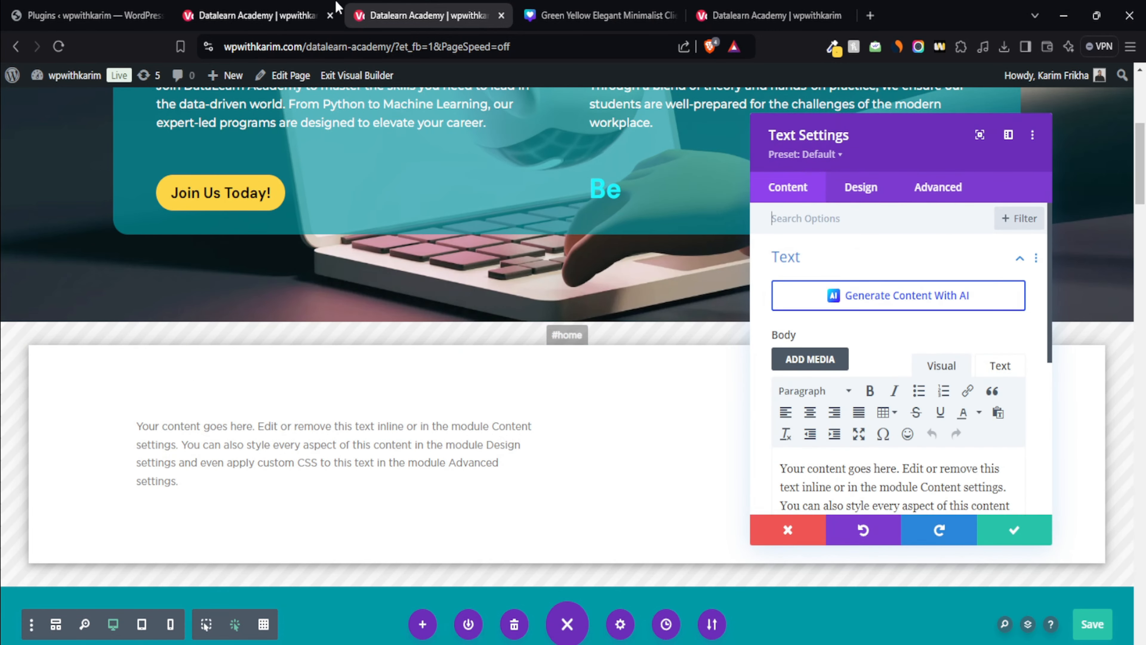
Copy the headline "Stay Updated with Our Latest Designs!" from the Canva design and replace the Text module's placeholder body with it
left_click(551, 15)
double_click(521, 302)
key("ctrl+c")
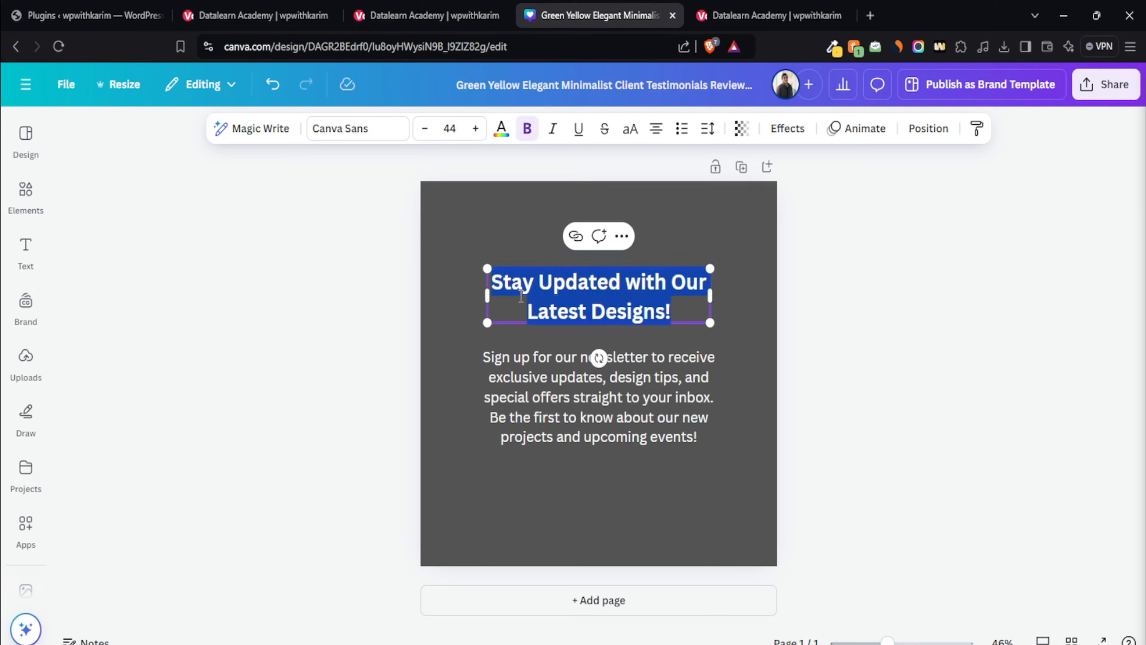
left_click(465, 11)
scroll(966, 458, "down", 2)
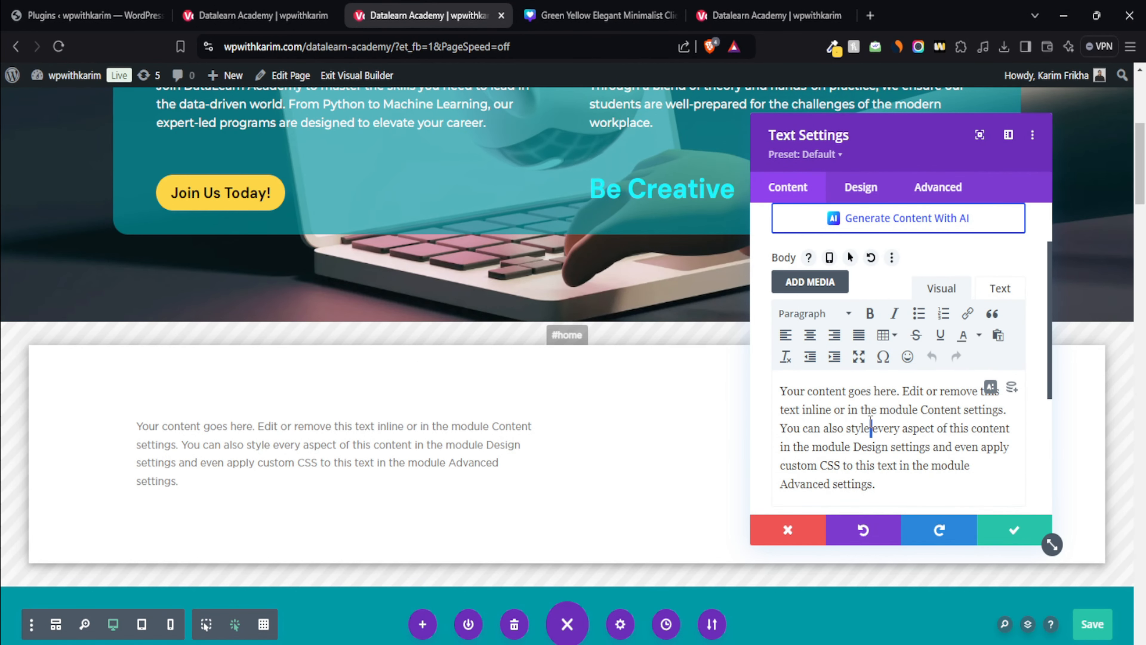
key("ctrl+a")
key("ctrl+v")
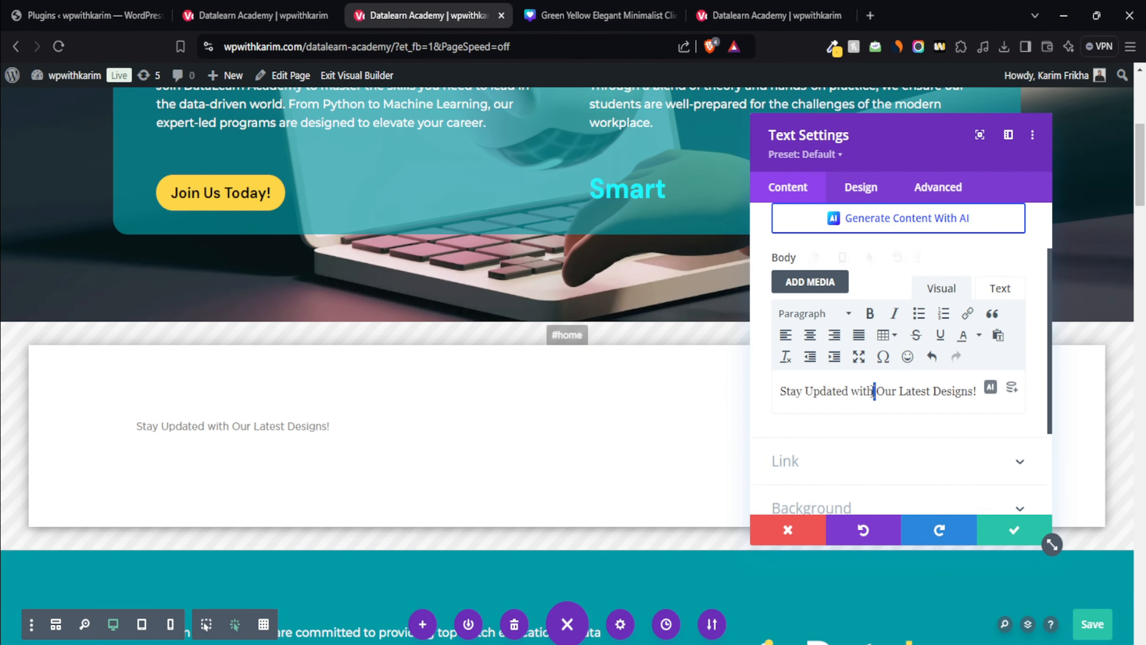
Format the pasted headline in the Text module's body as Heading 2
triple_click(871, 391)
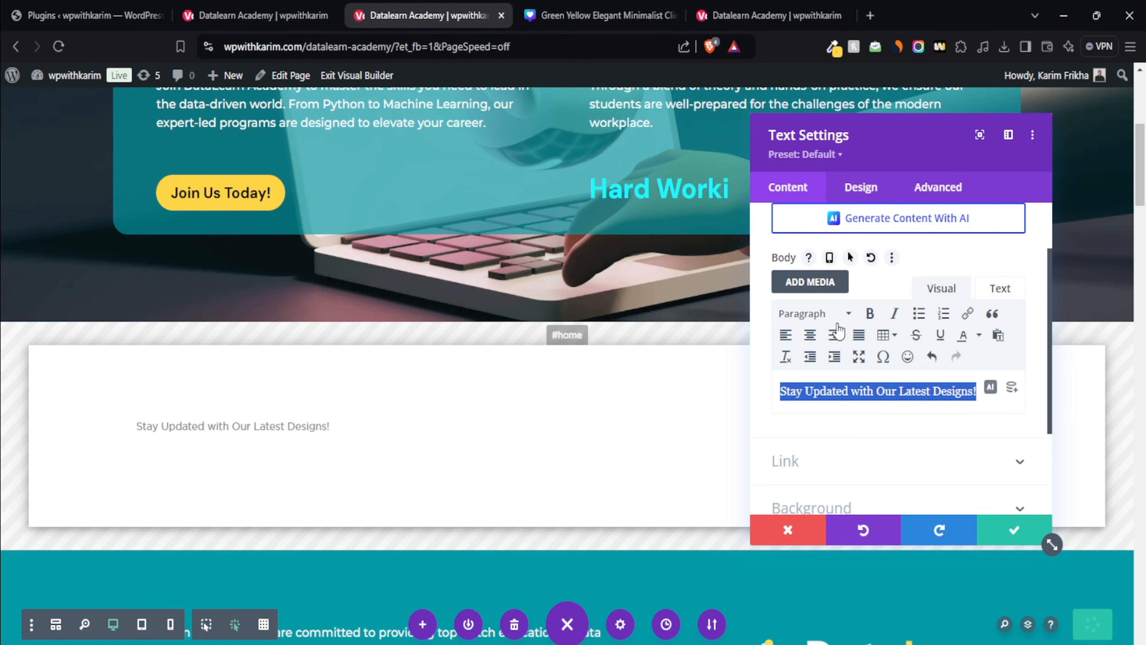
left_click(813, 313)
left_click(819, 406)
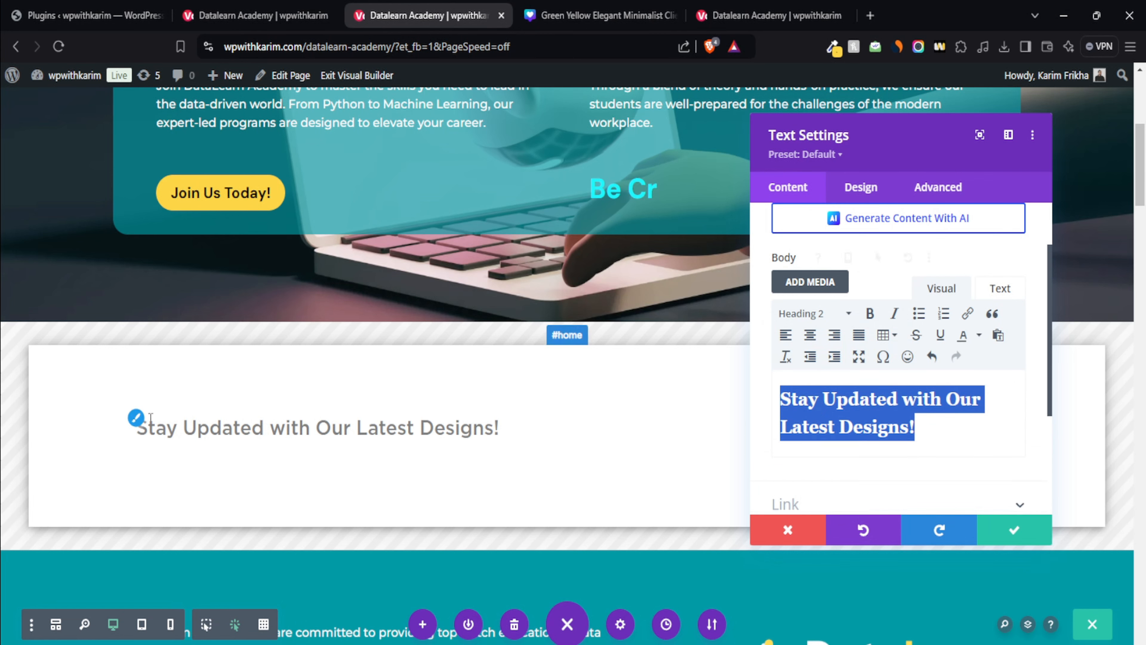
Set the headline's Heading 2 text size to 40px and its color to black, and save the module settings
left_click(135, 426)
scroll(876, 353, "down", 5)
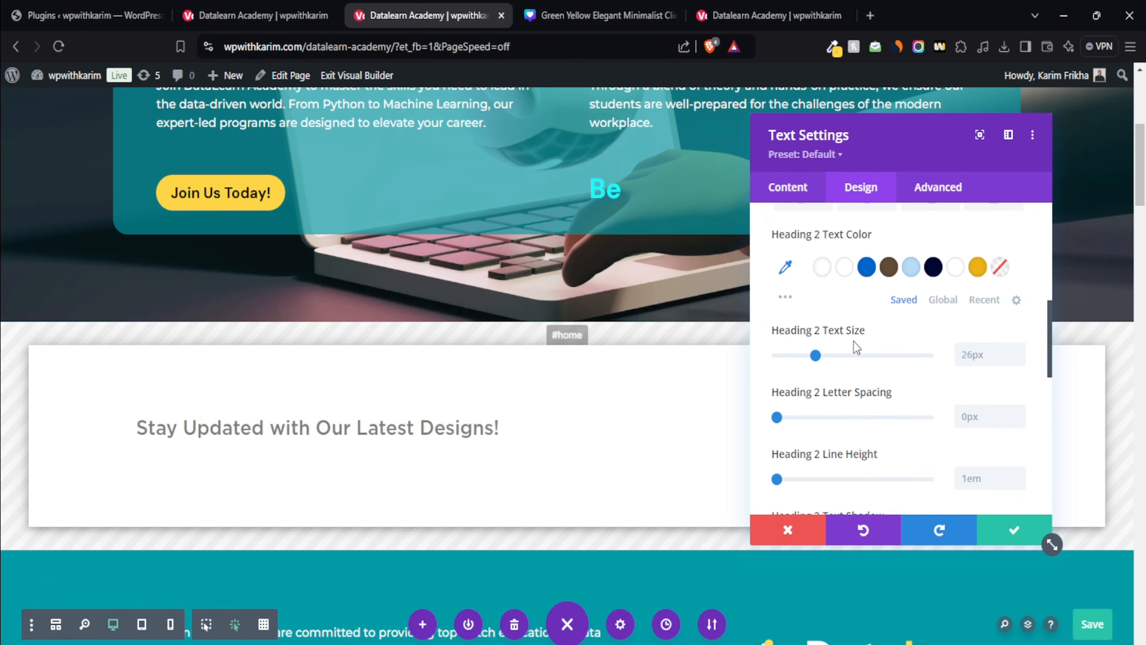
left_click_drag(826, 357, 837, 356)
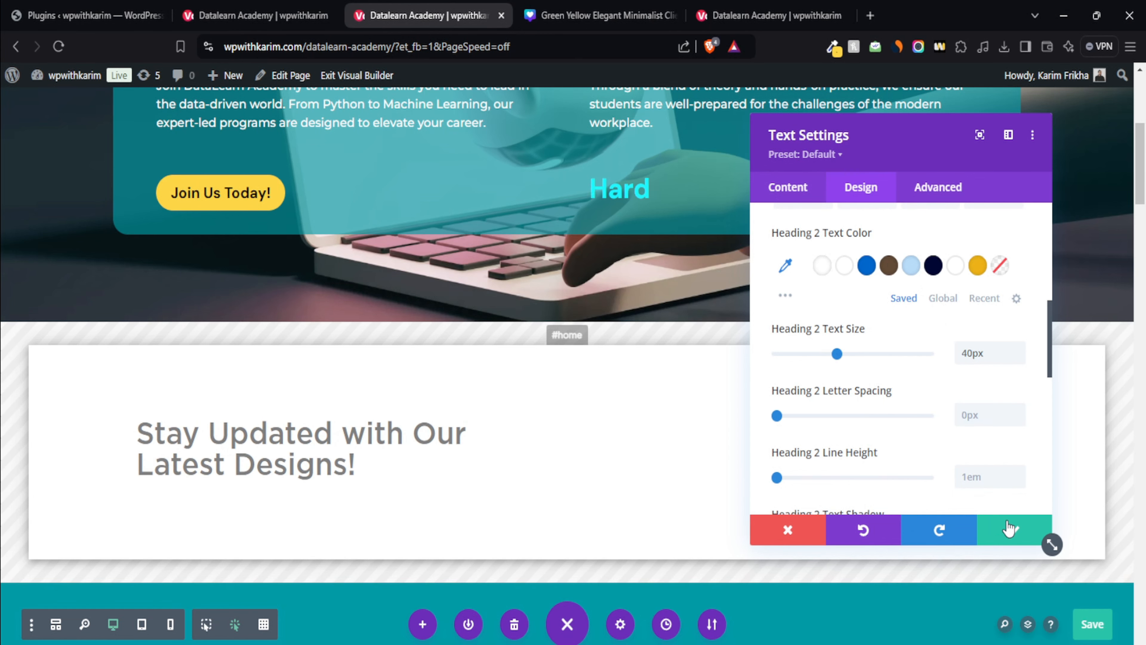
left_click(786, 265)
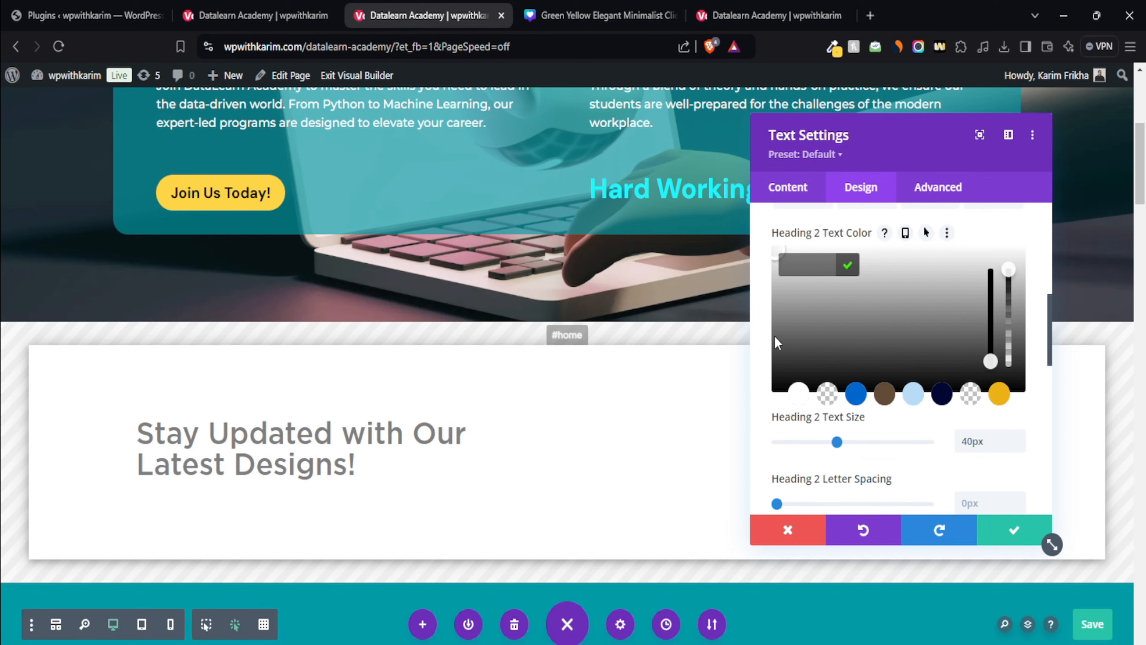
mouse_move(777, 343)
left_mouse_down()
mouse_move(786, 337)
mouse_move(763, 405)
left_mouse_up()
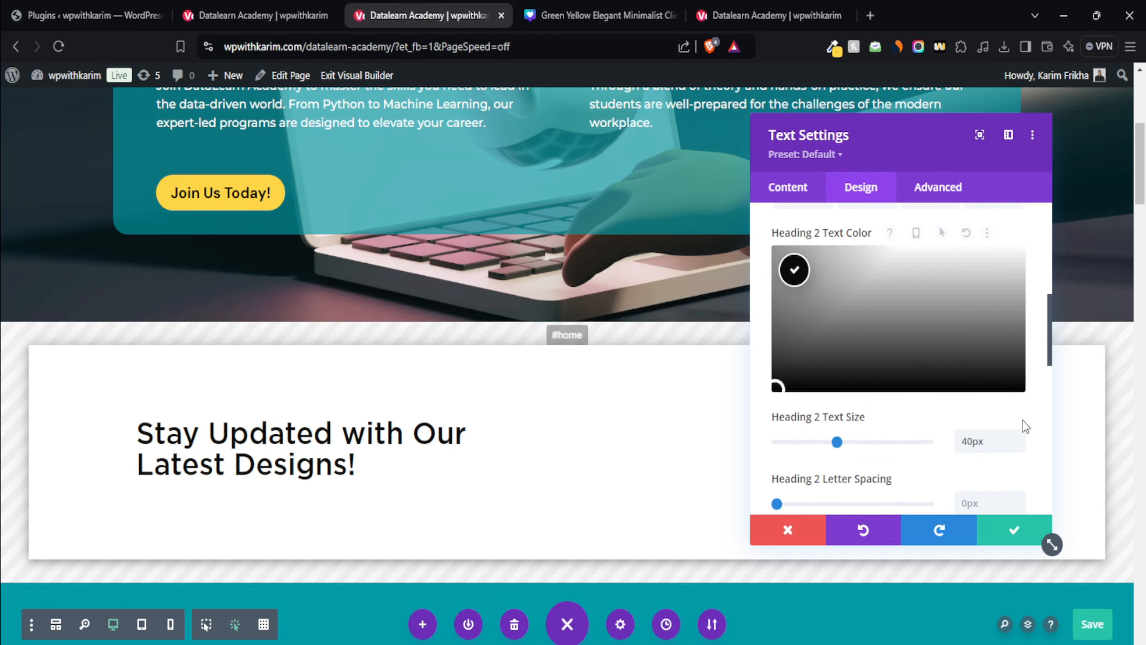
left_click(1016, 532)
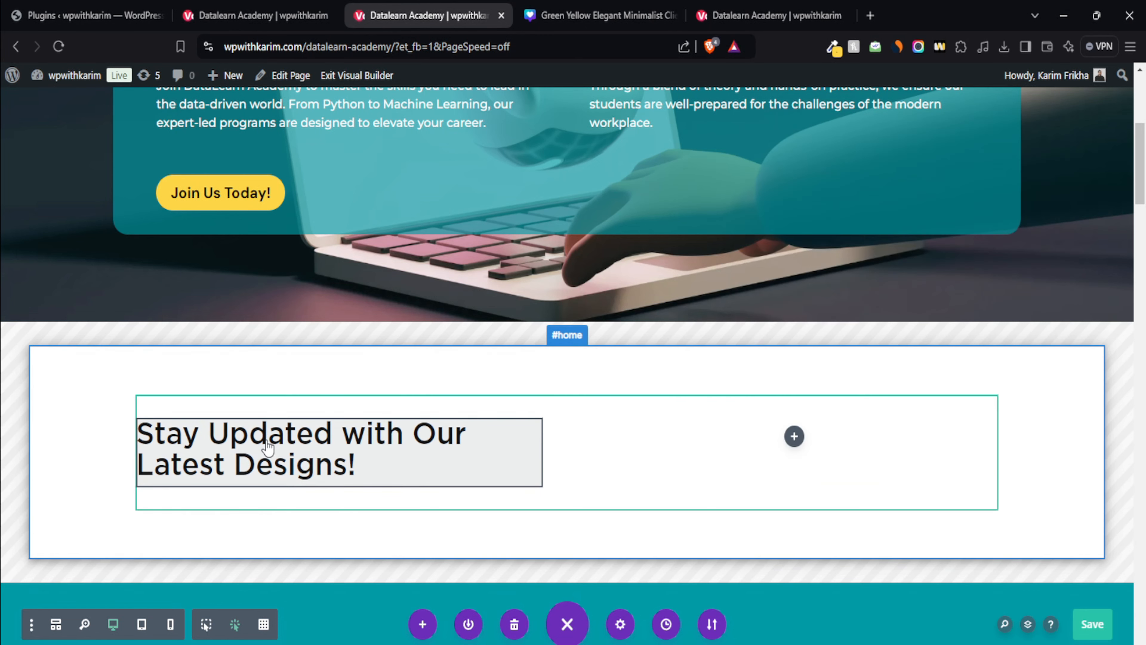
Add a Text module below the popup headline, fill it with the newsletter sign-up paragraph copied from the Canva design, and save it
left_click(339, 460)
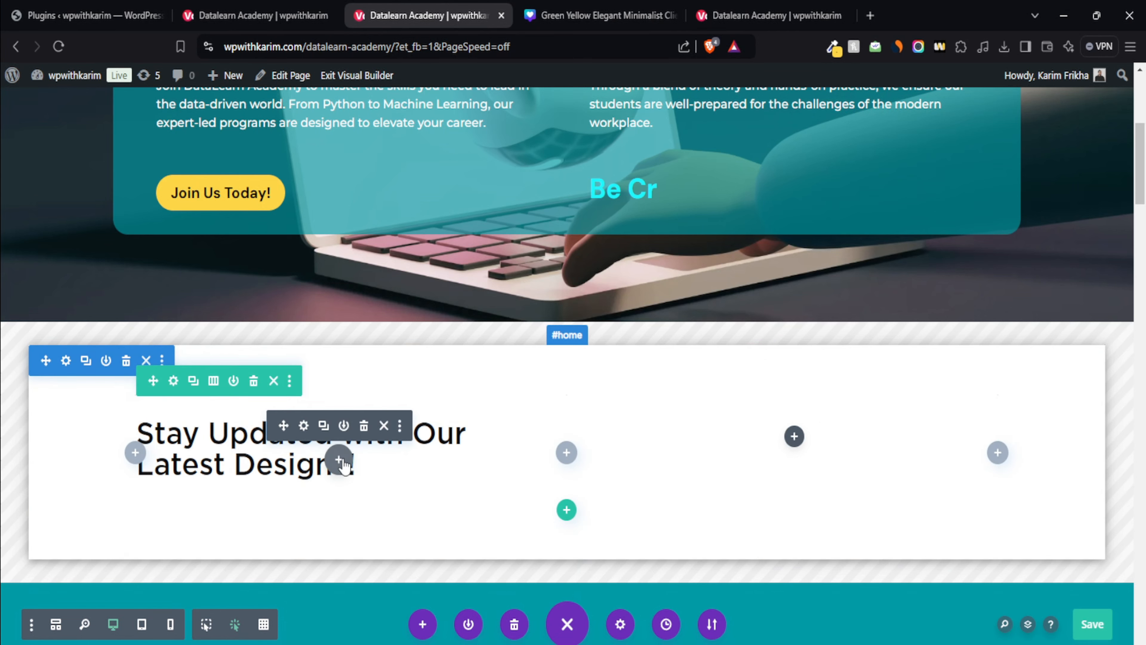
type("text")
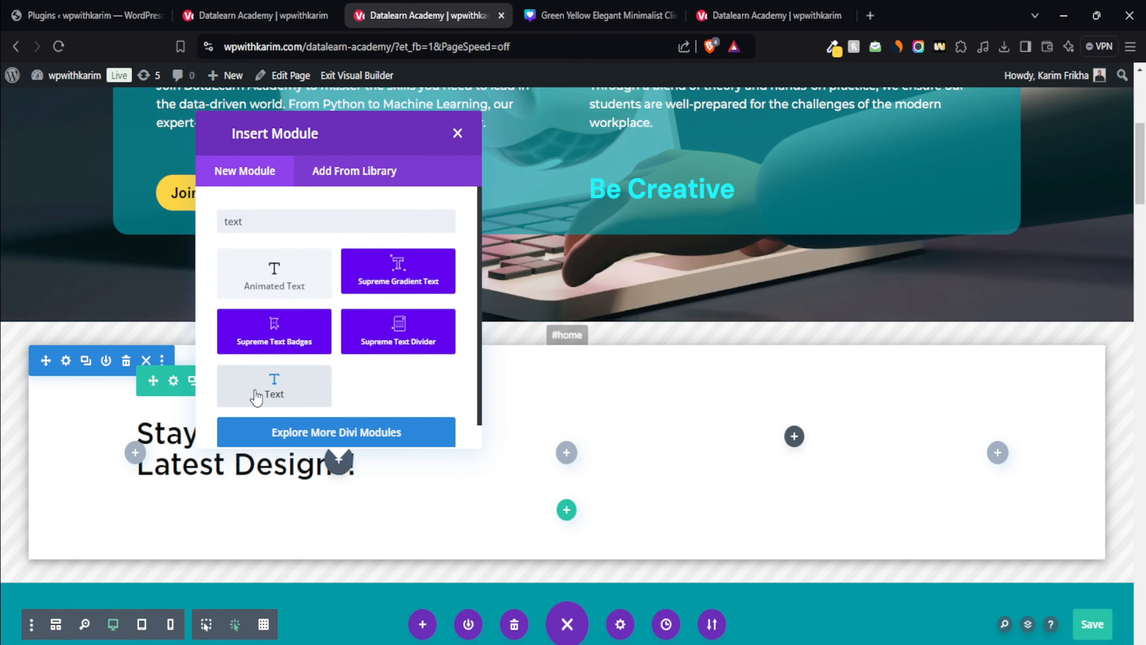
left_click(274, 386)
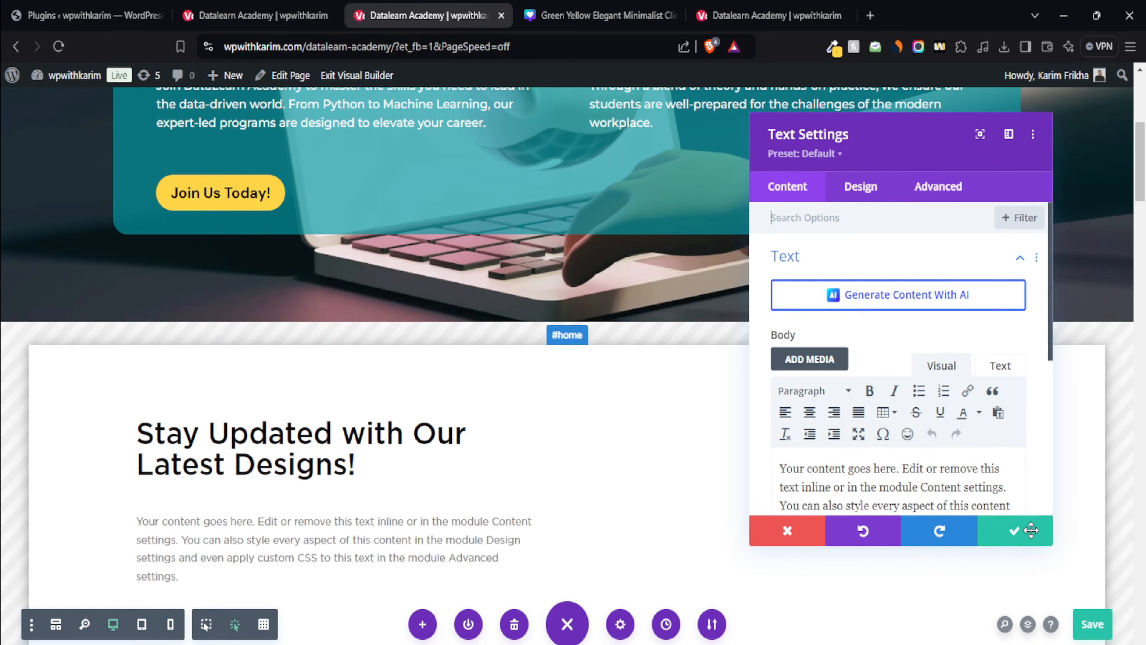
left_click(551, 15)
triple_click(563, 404)
key("ctrl+c")
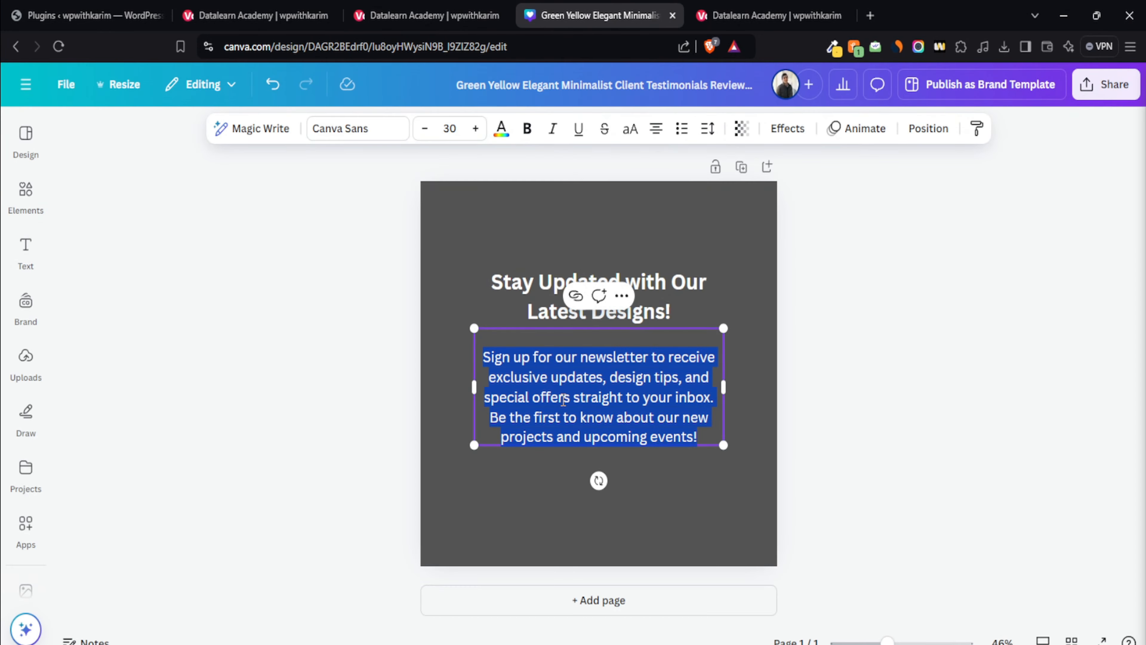
left_click(428, 15)
key("ctrl+a")
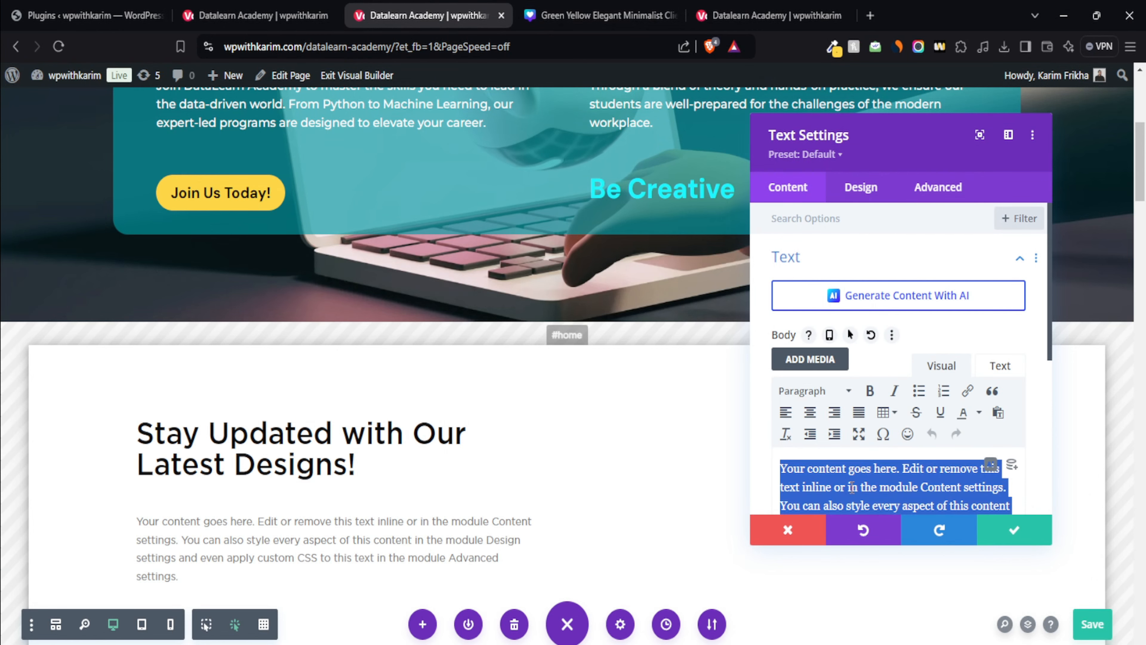
key("ctrl+v")
scroll(924, 421, "down", 2)
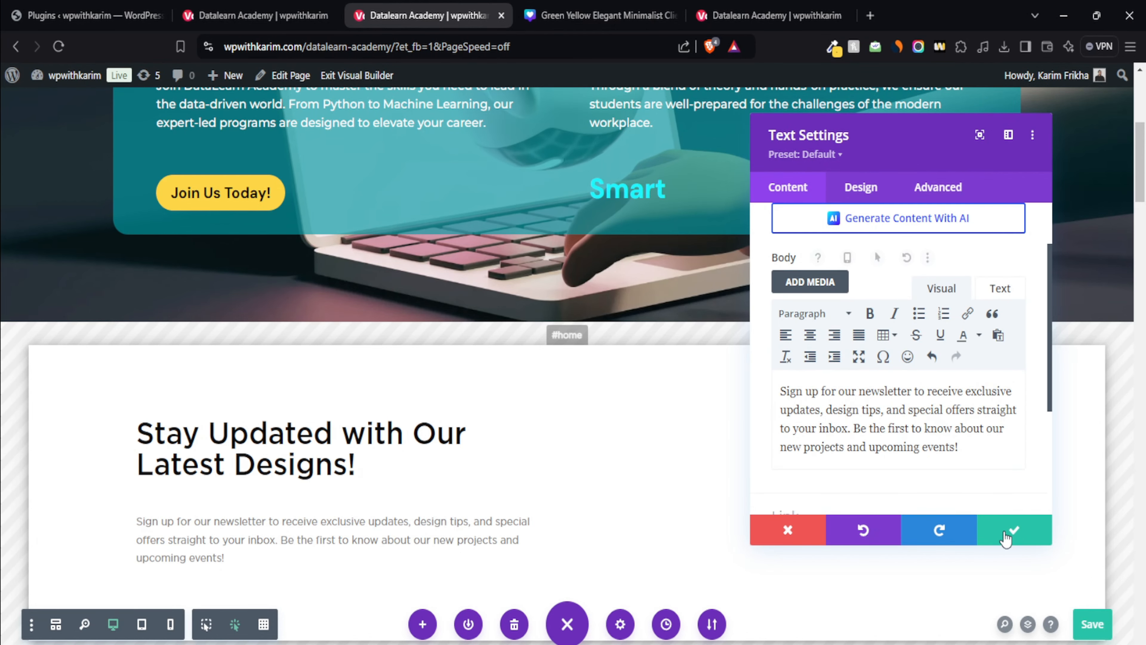
left_click(1010, 530)
Duplicate the paragraph module in the About DataLearn Academy section and move one copy between the popup's headline and sign-up paragraph
scroll(288, 384, "down", 6)
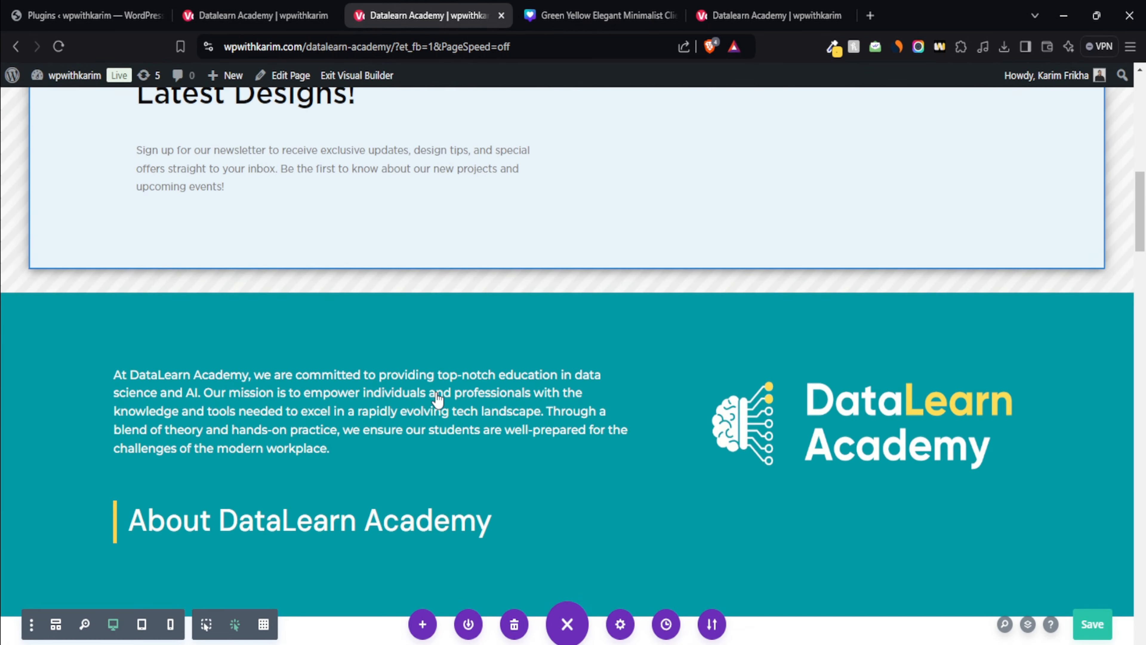
scroll(316, 451, "up", 2)
scroll(320, 427, "down", 3)
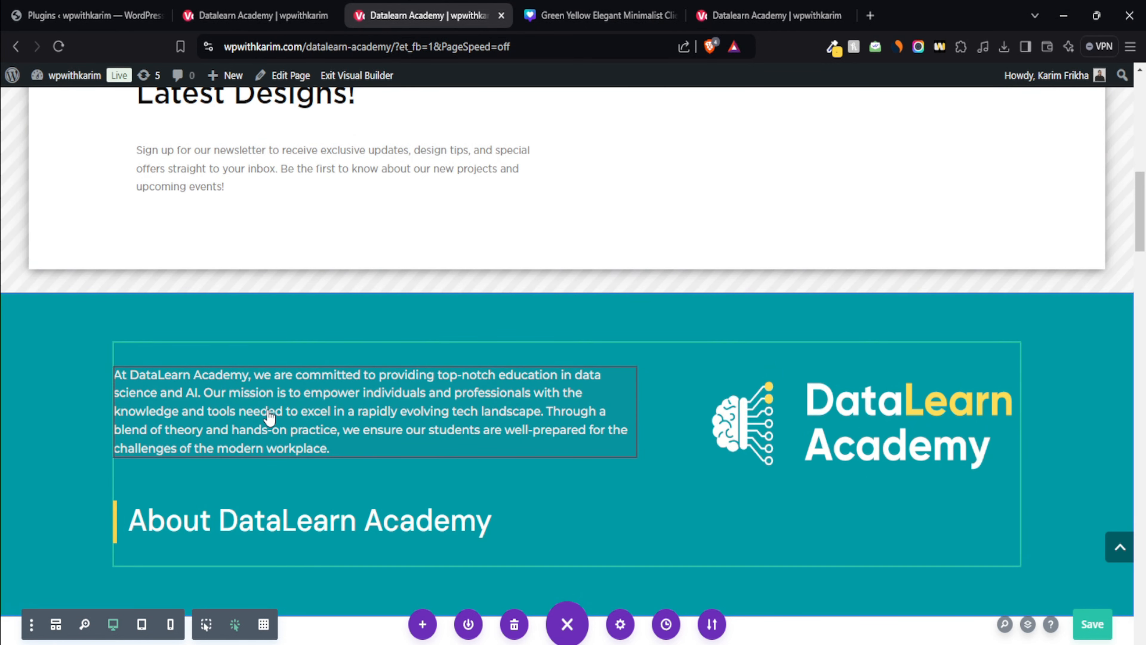
left_click(352, 403)
left_click(360, 375)
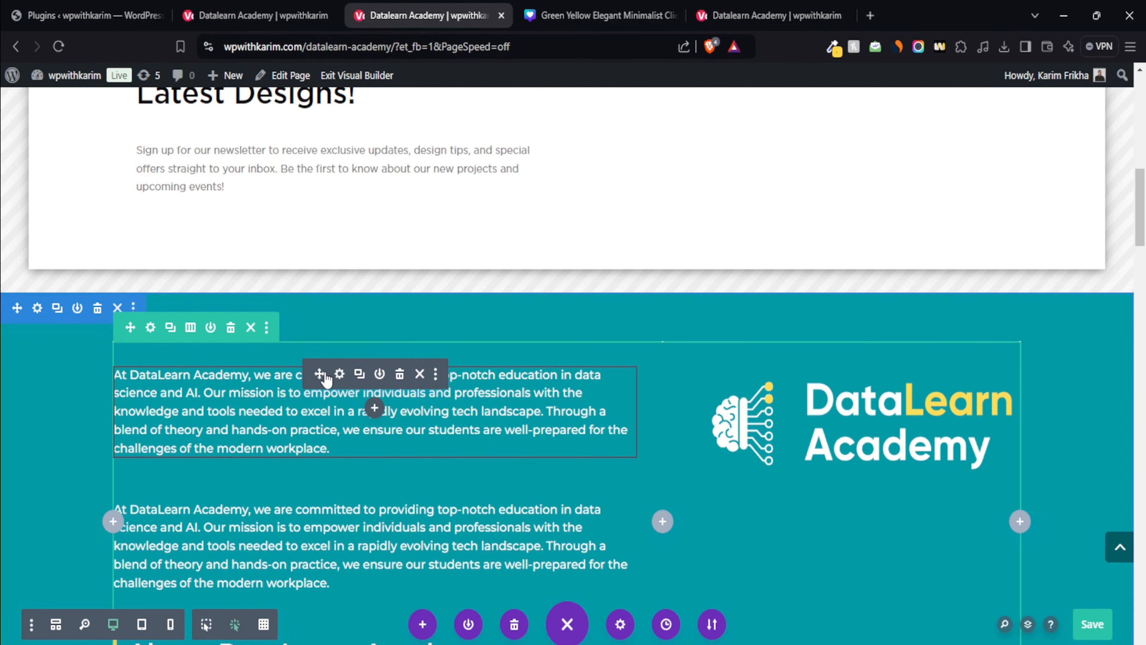
left_click_drag(356, 332, 329, 199)
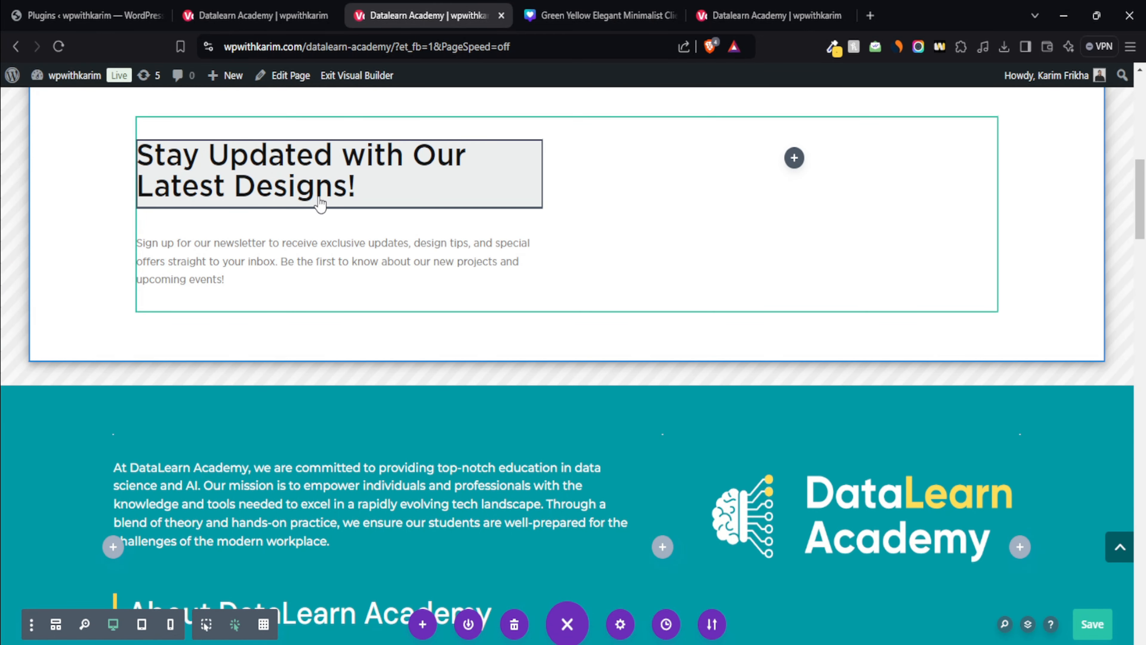
mouse_move(285, 294)
left_mouse_down()
mouse_move(307, 265)
mouse_move(287, 277)
left_mouse_up()
Set the text color of the moved paragraph module to #000000
left_click(304, 273)
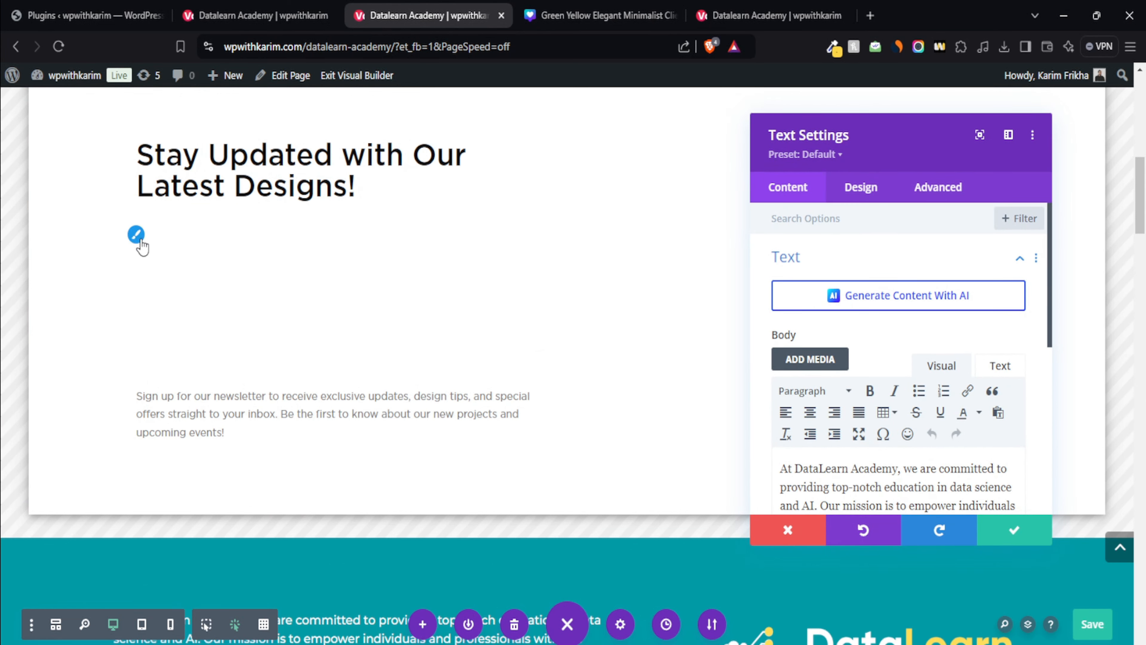
left_click(861, 187)
scroll(810, 301, "down", 3)
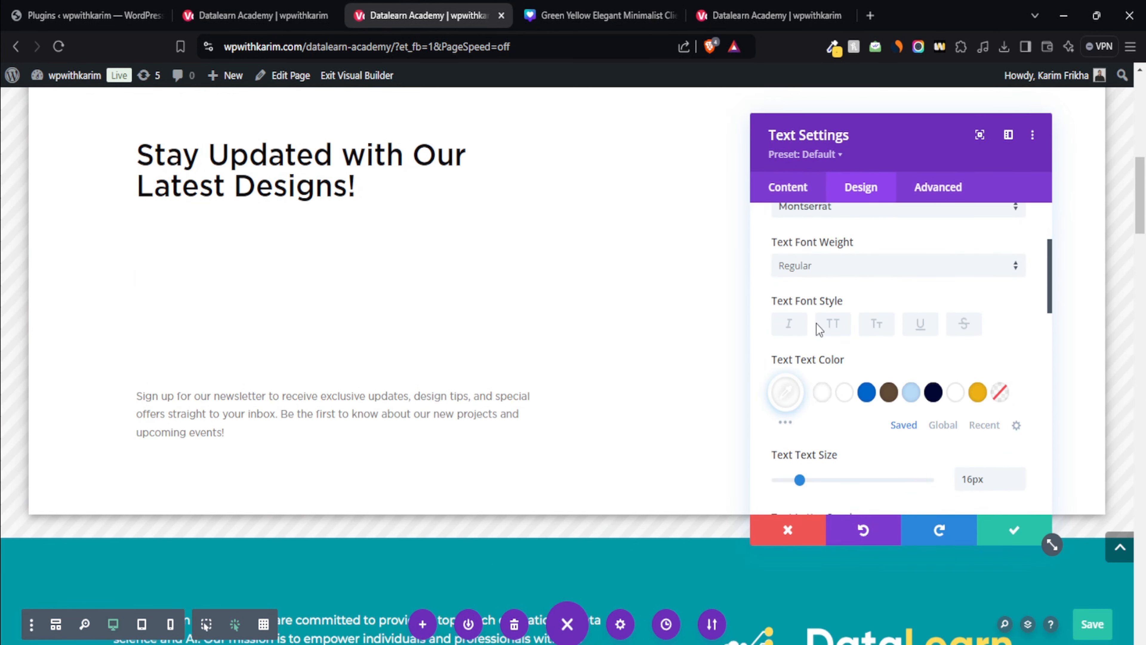
scroll(805, 287, "down", 2)
scroll(824, 266, "up", 5)
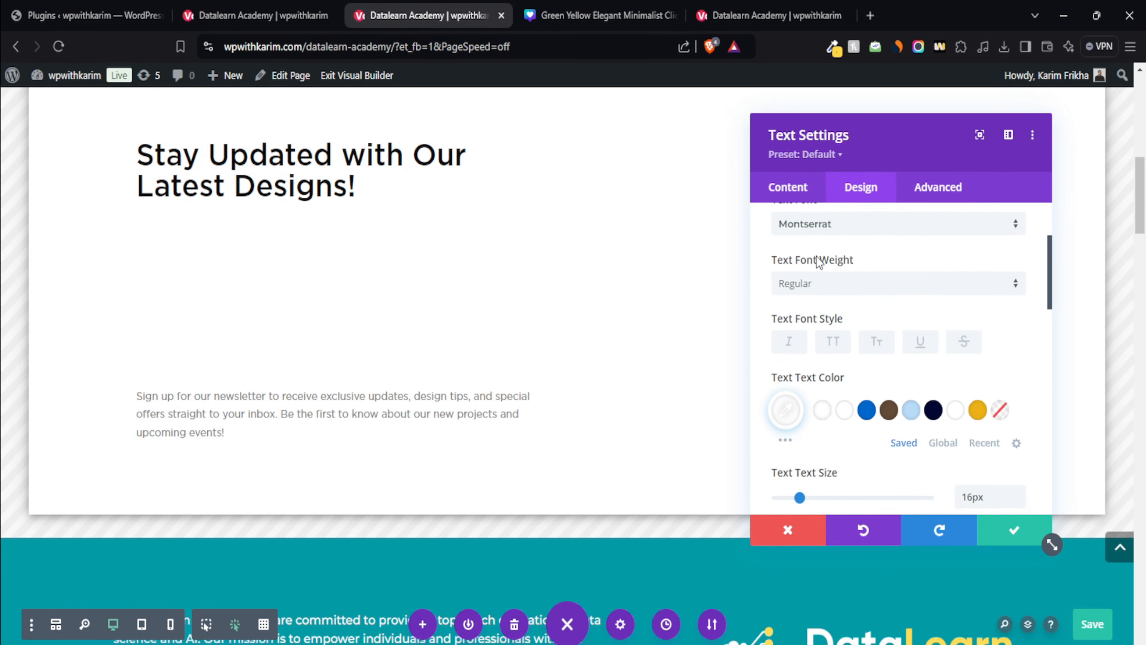
scroll(824, 316, "down", 3)
left_click(785, 393)
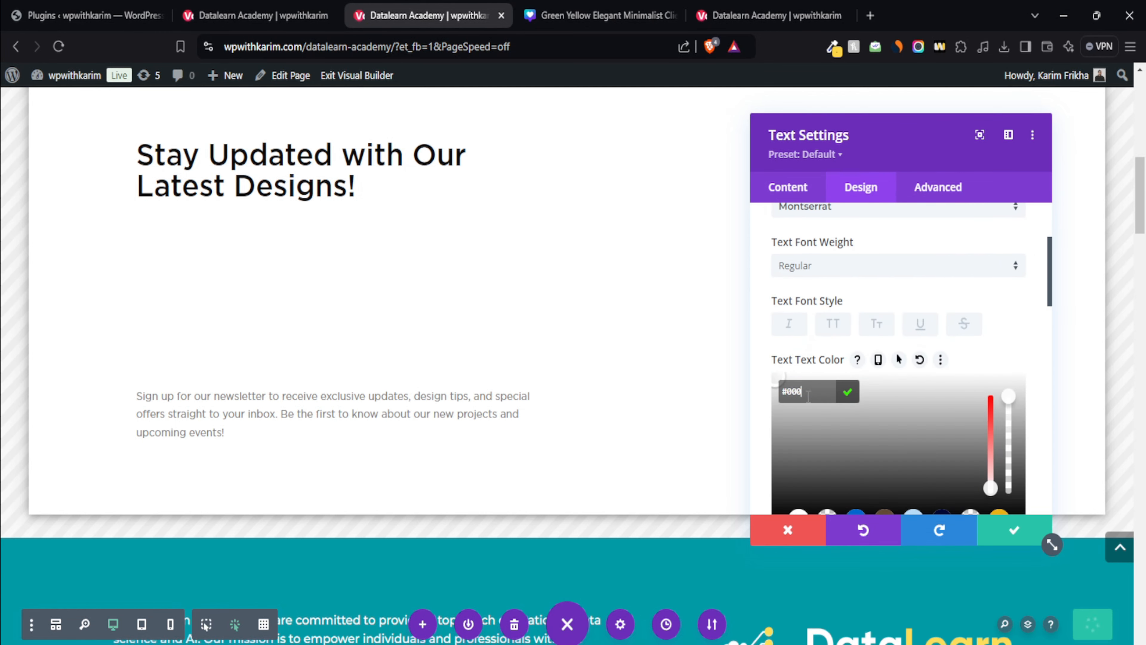
type("000000")
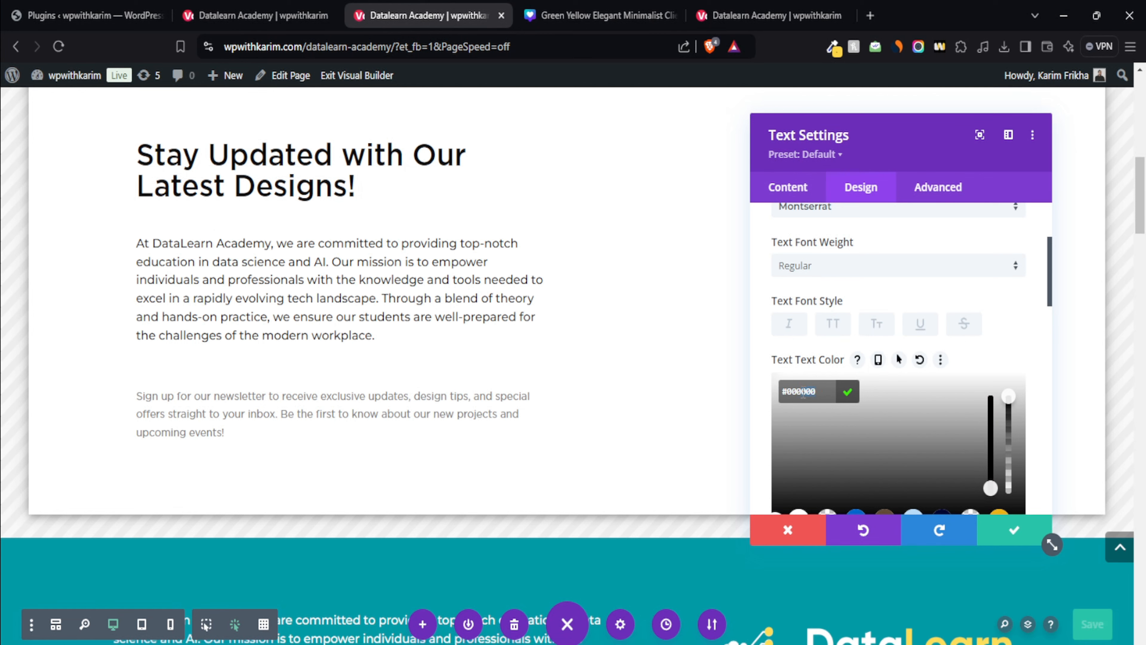
left_click(847, 391)
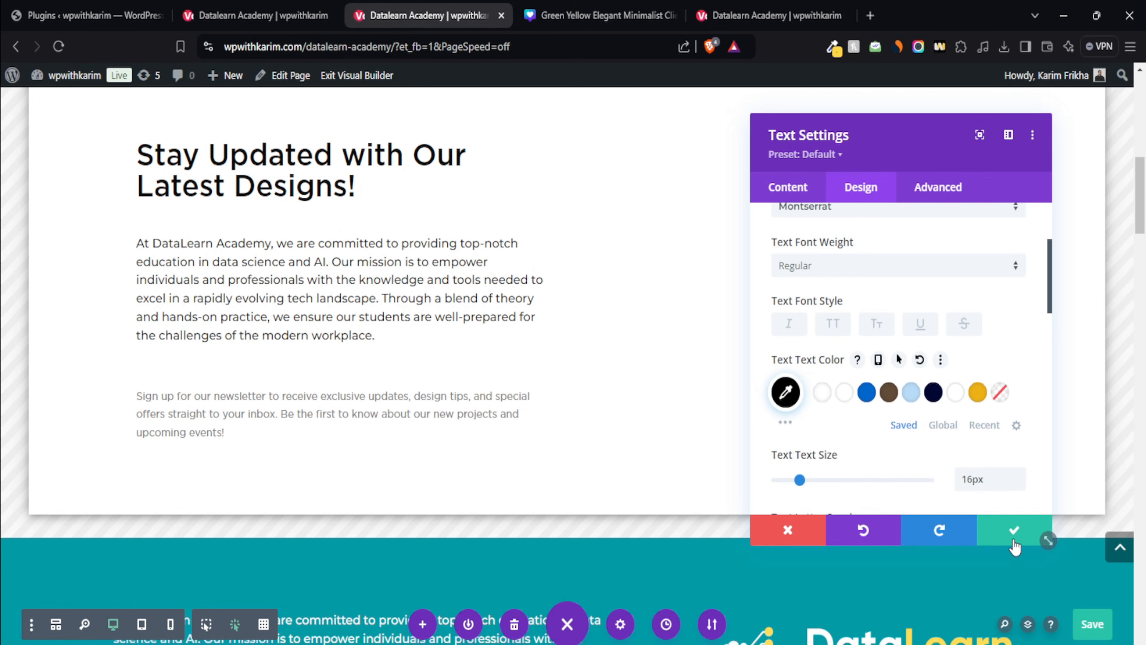
Replace the black paragraph's body with the copied newsletter sign-up text, save it, and delete the redundant gray Text module below it
scroll(866, 238, "up", 4)
left_click(786, 189)
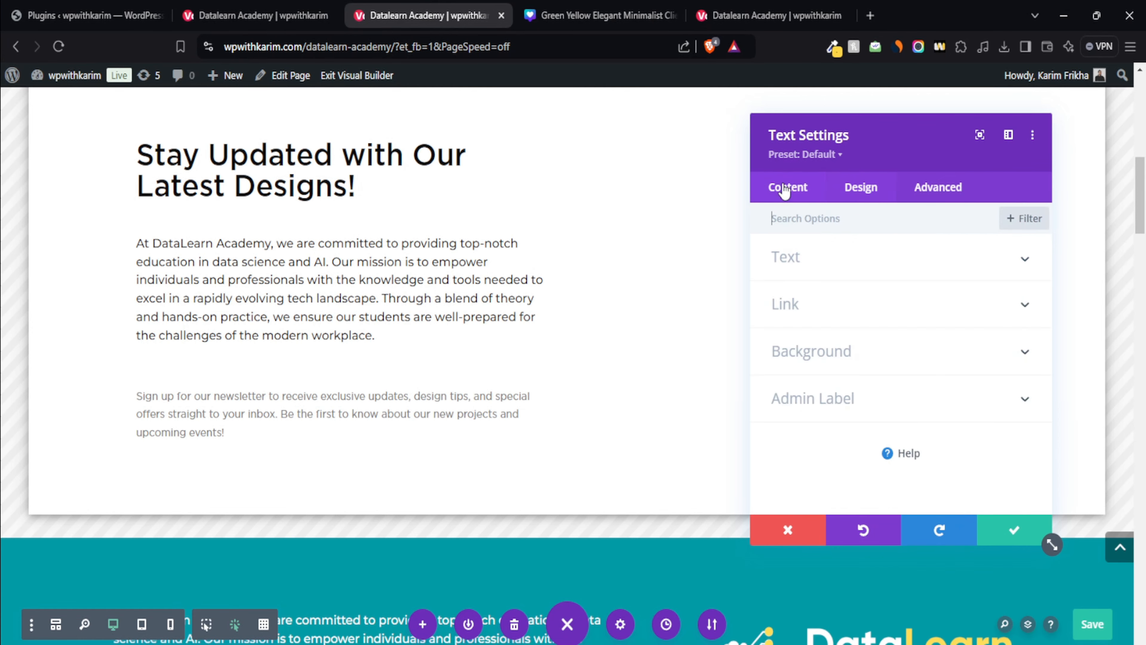
left_click(816, 260)
scroll(898, 316, "down", 2)
key("ctrl+a")
key("ctrl+v")
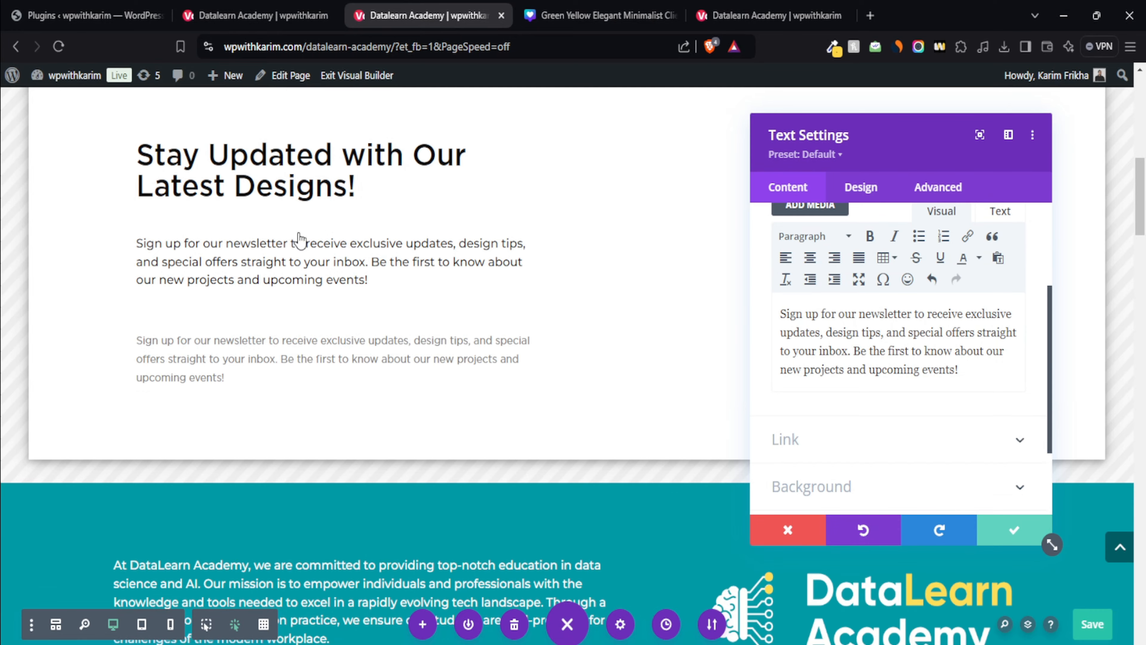
left_click(1014, 529)
left_click(219, 352)
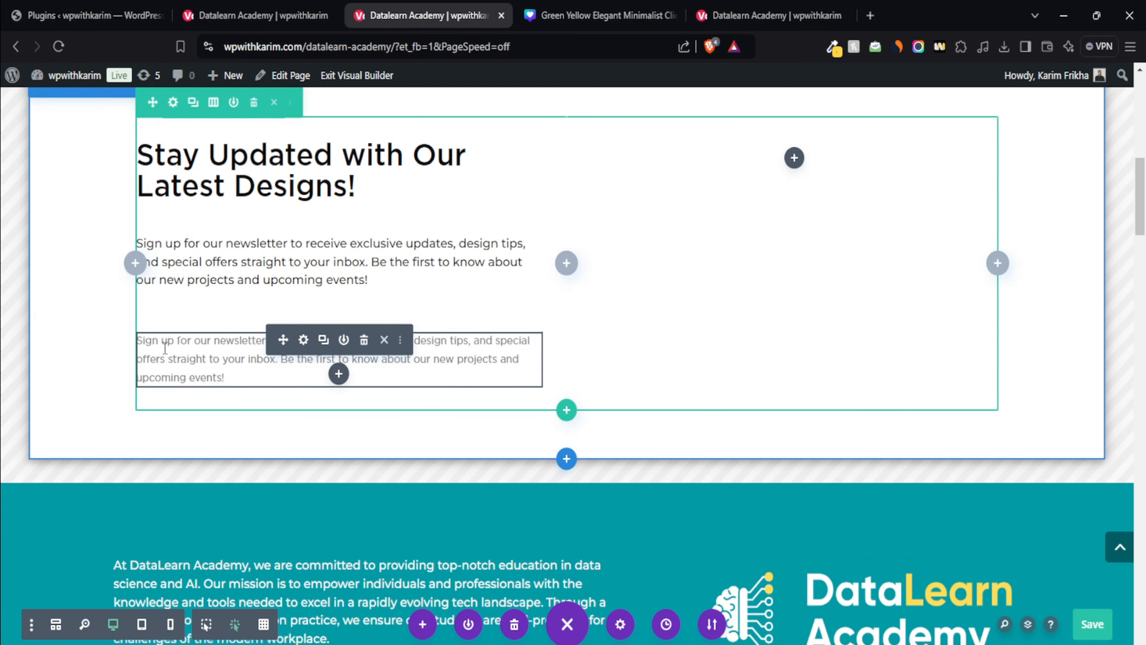
left_click(365, 340)
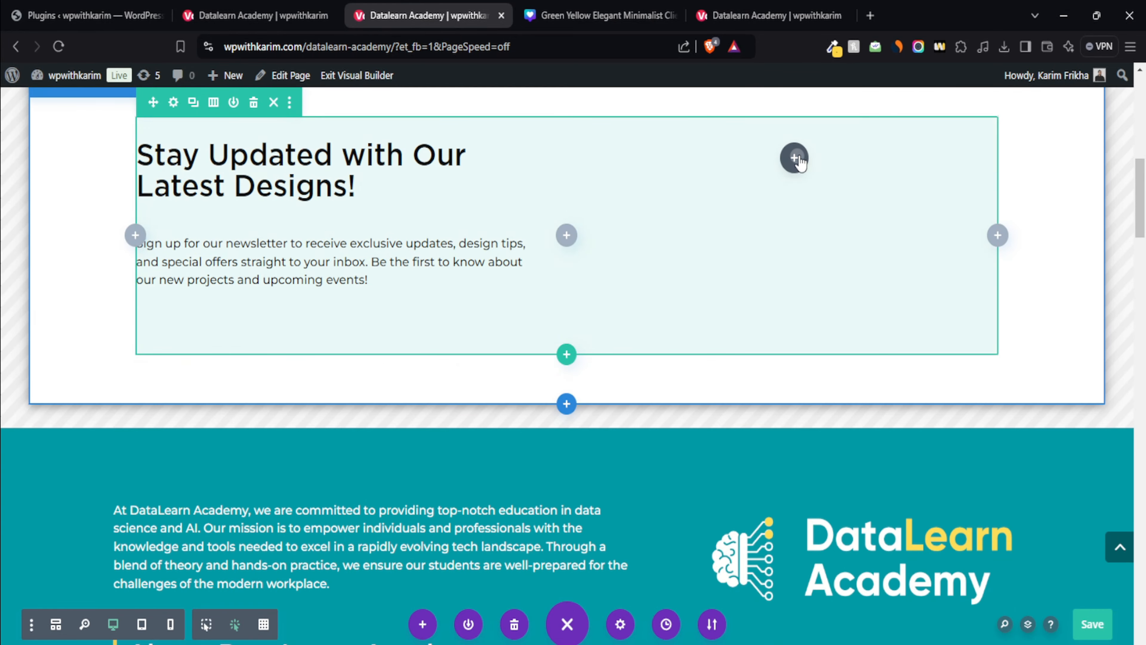
Add a Contact Form module to the second column of the popup section's row
left_click(795, 158)
type("form")
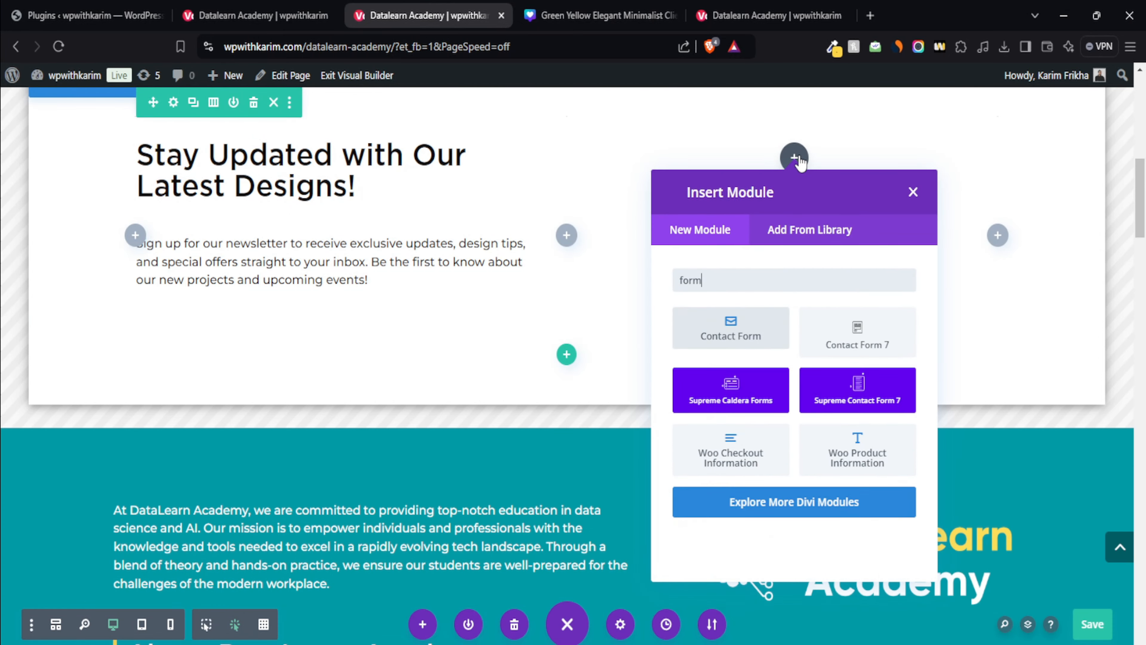
left_click(731, 329)
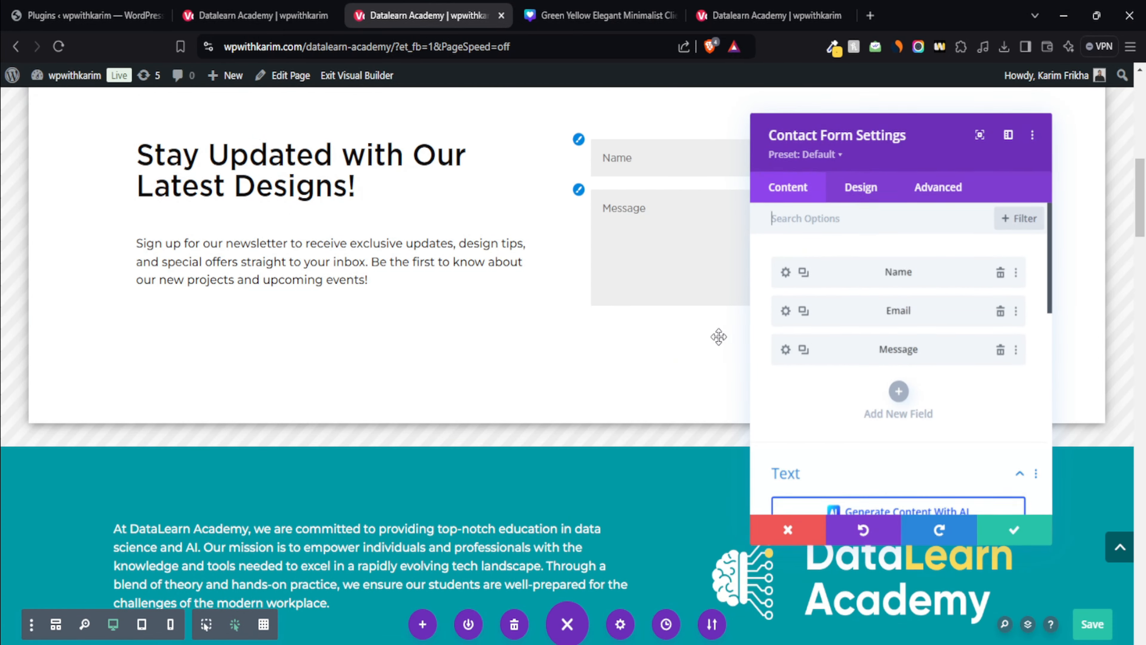
Turn off the basic captcha in the contact form's spam protection settings
left_click_drag(888, 144, 239, 131)
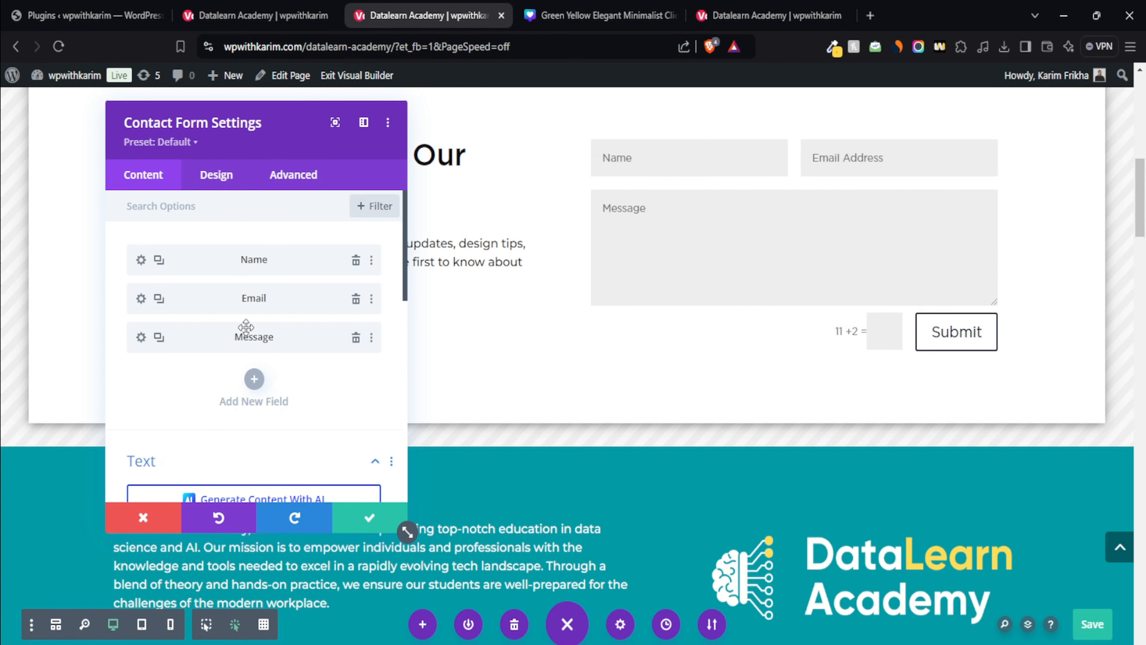
scroll(179, 379, "down", 6)
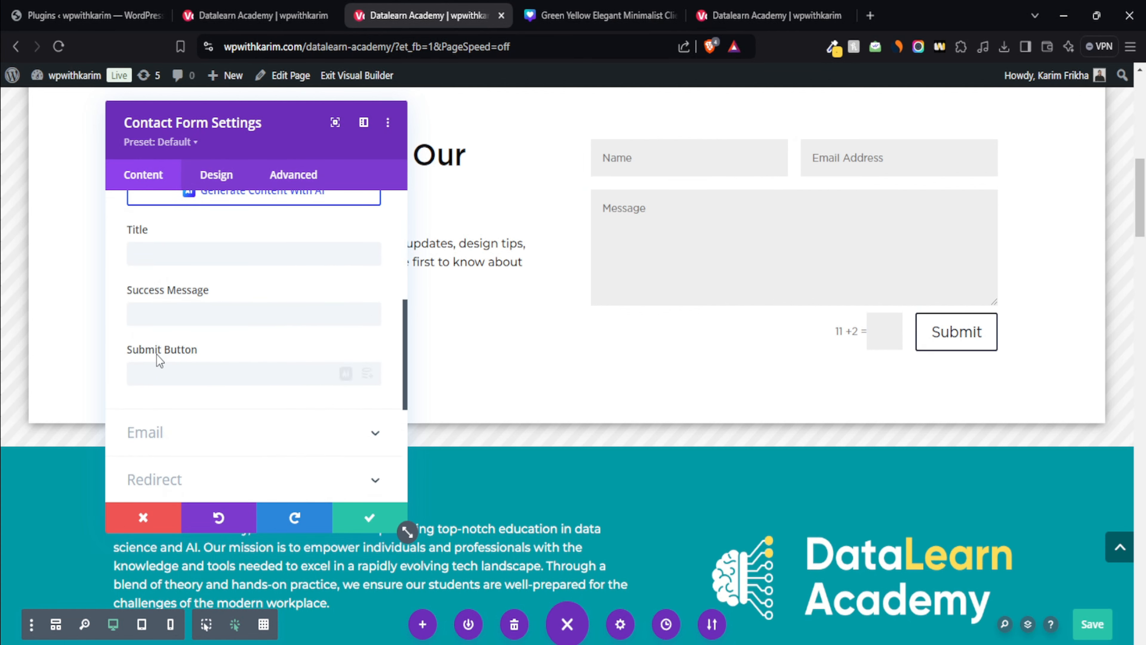
scroll(159, 360, "down", 5)
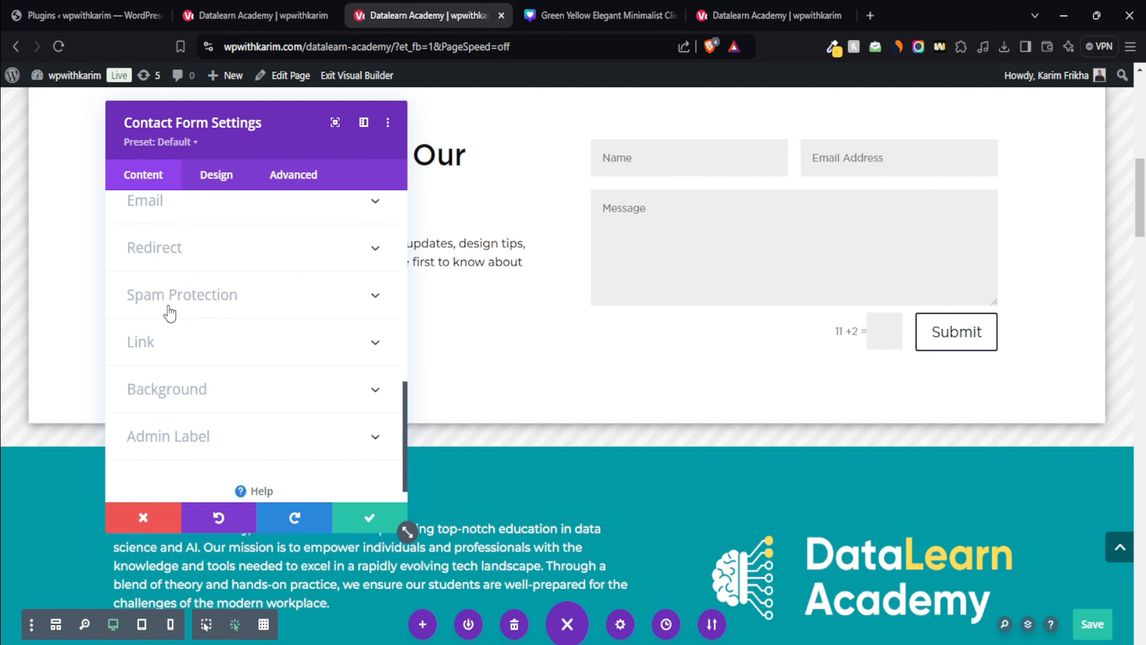
left_click(221, 298)
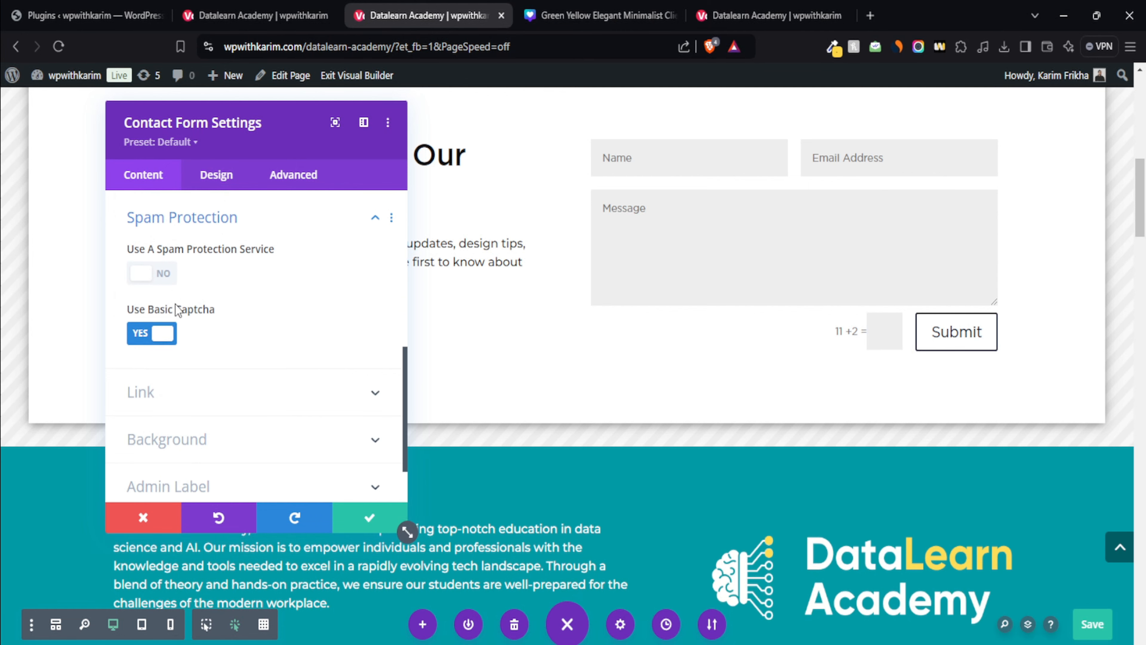
scroll(196, 341, "down", 3)
left_click(153, 265)
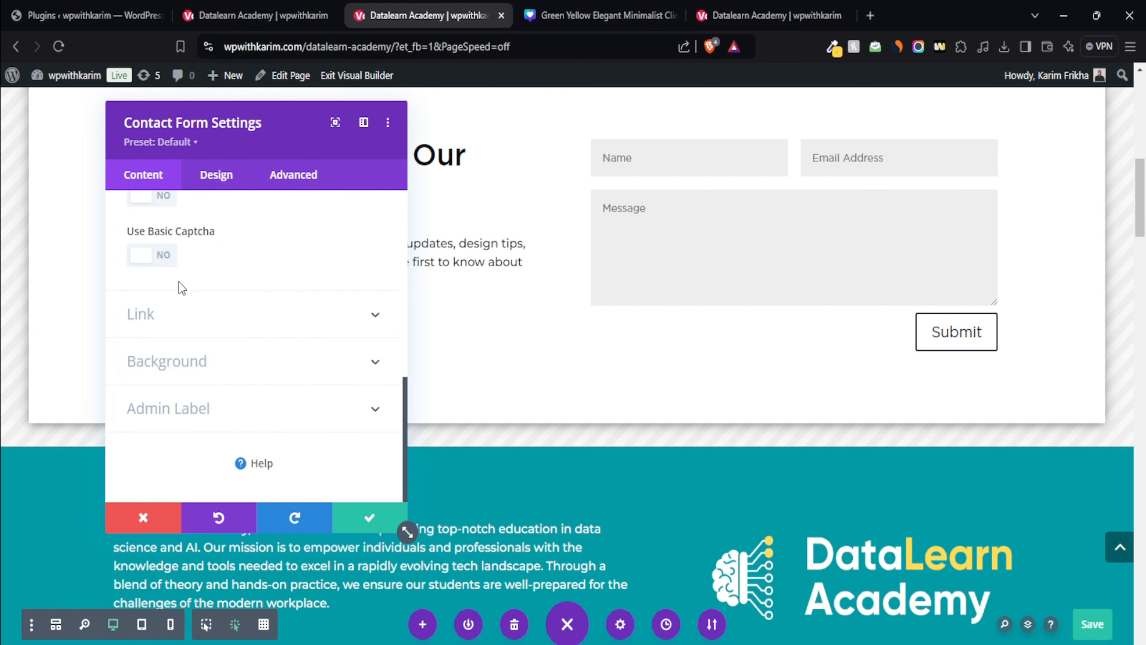
Enable custom styles for the contact form's Submit button
scroll(211, 286, "up", 10)
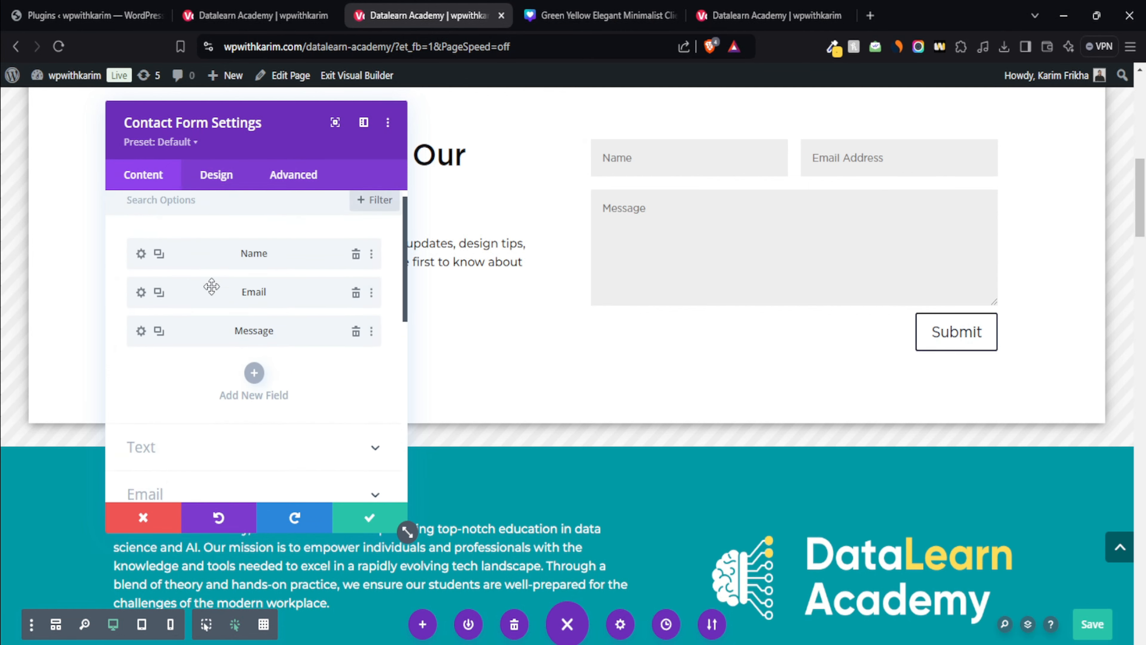
left_click(213, 178)
left_click(176, 431)
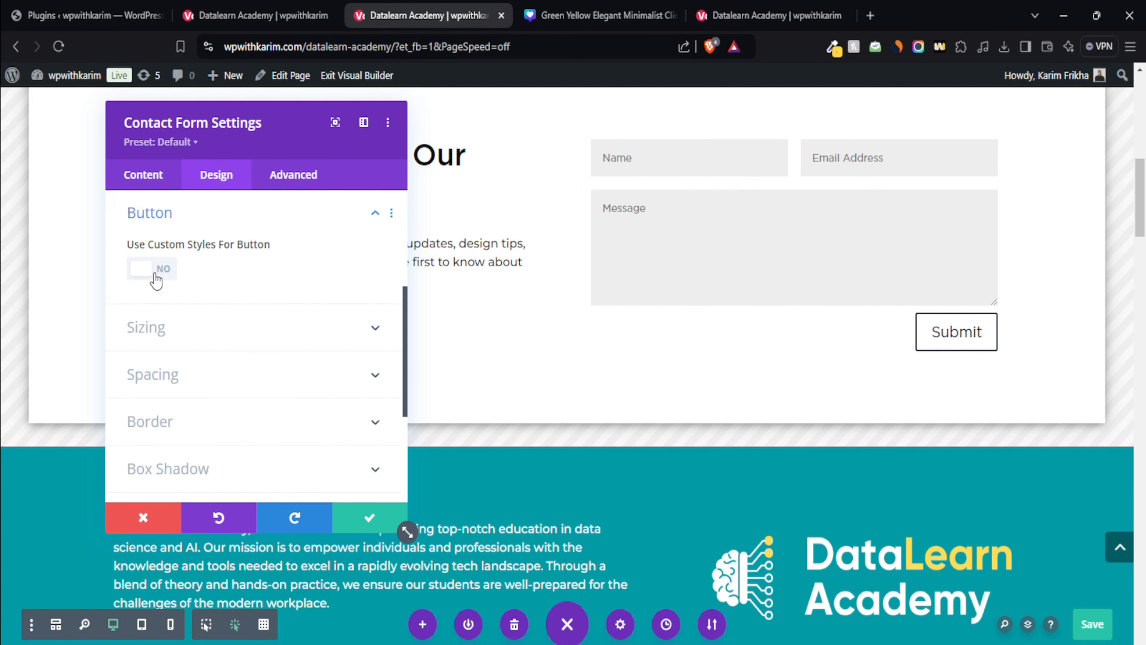
scroll(215, 287, "up", 3)
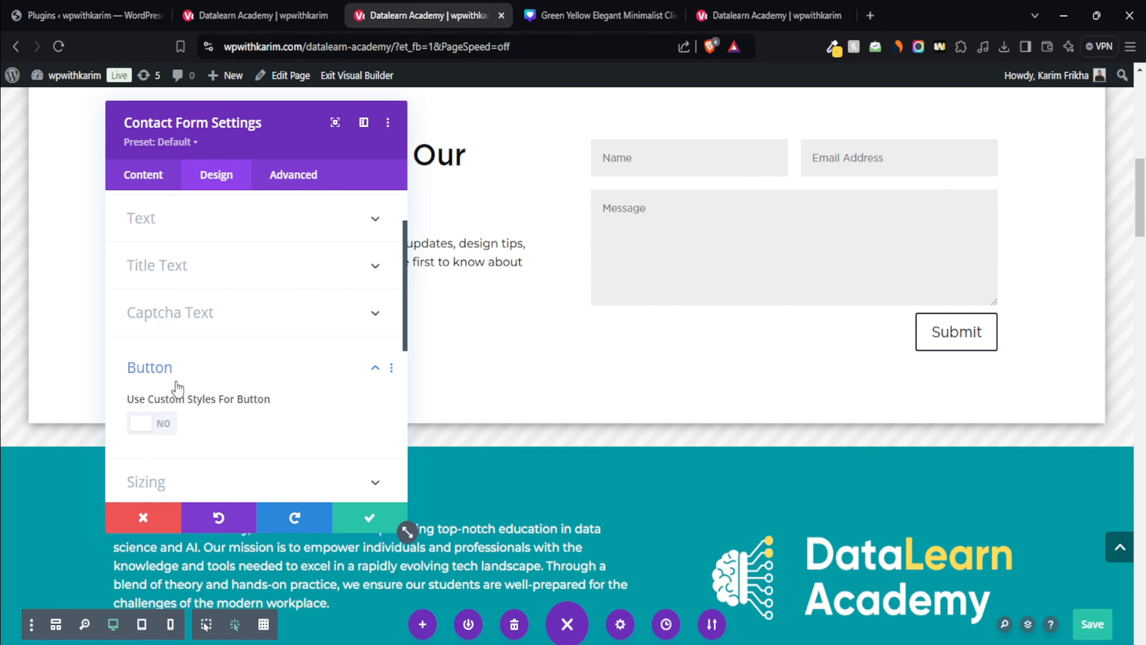
left_click(147, 427)
scroll(205, 332, "down", 4)
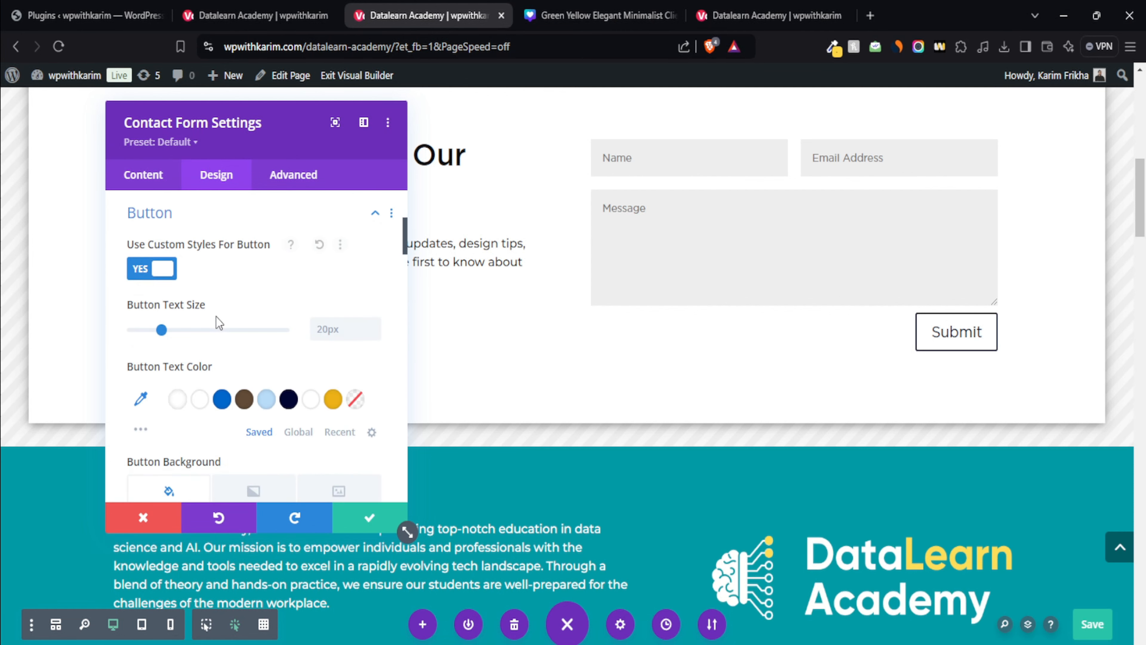
Sample and copy the yellow background color #FED646 from the hero section's Join Us Today! button
left_click_drag(302, 118, 572, 182)
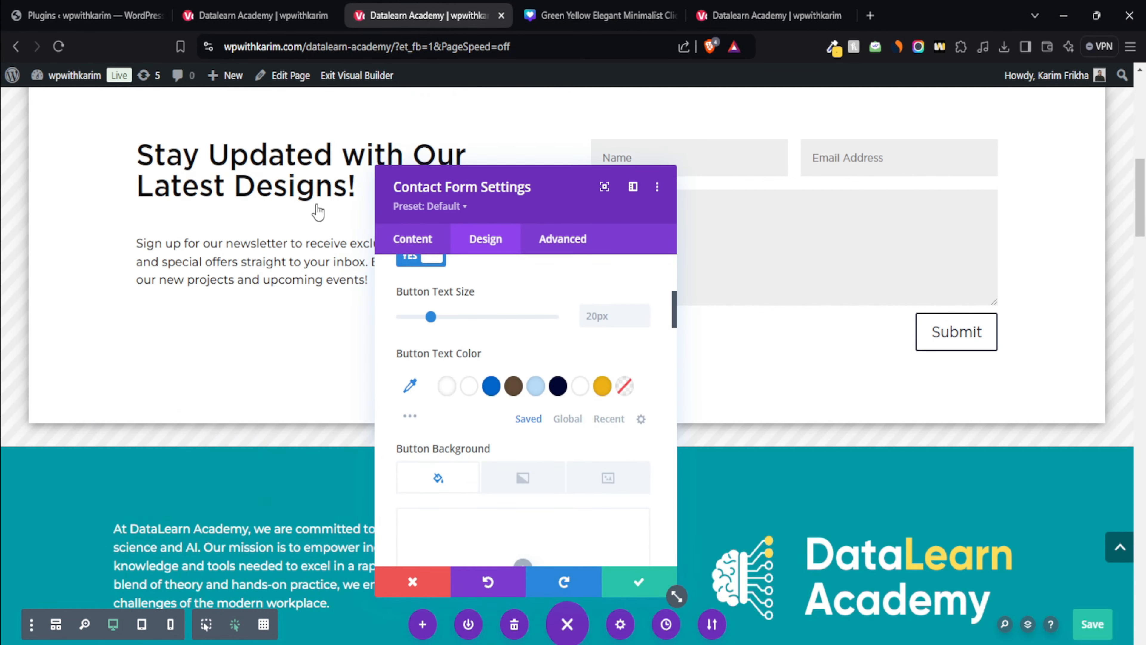
scroll(269, 280, "up", 8)
scroll(269, 281, "up", 2)
scroll(246, 354, "down", 5)
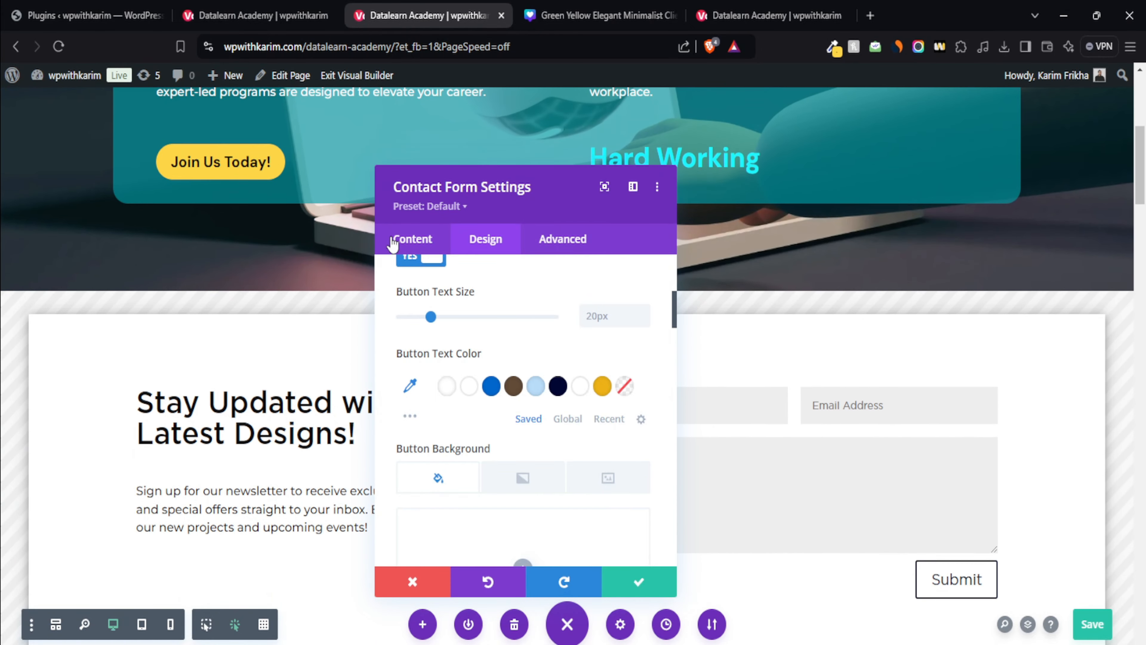
left_click_drag(479, 212, 511, 308)
scroll(208, 357, "up", 4)
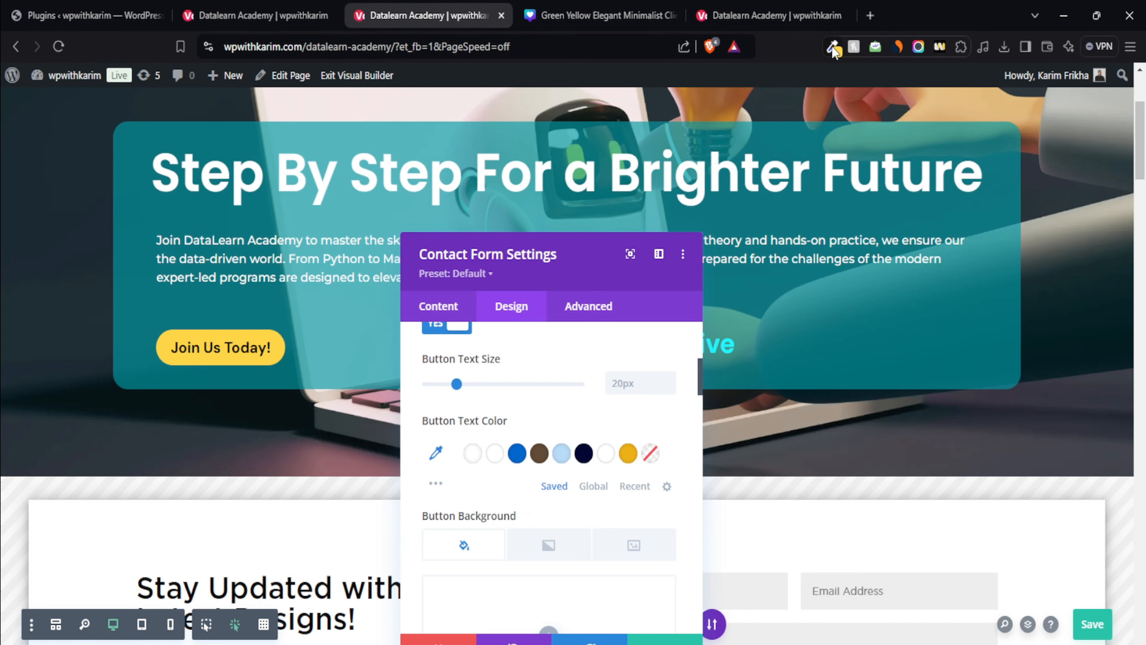
left_click(733, 75)
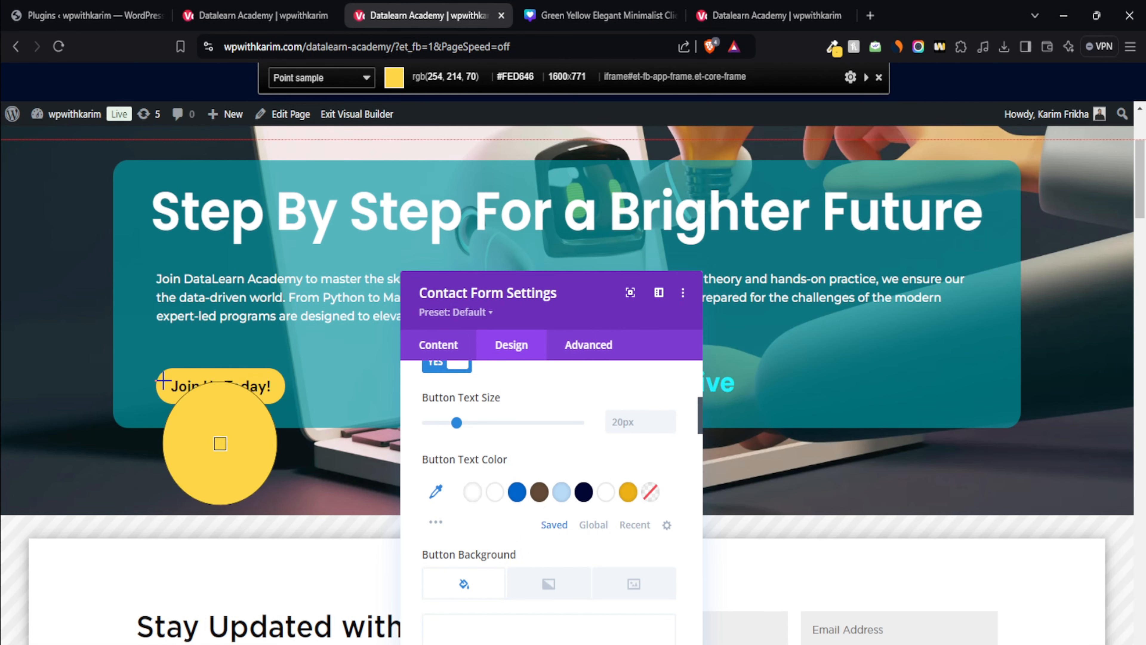
left_click(163, 385)
Set the Submit button's background color to the copied #fed646
scroll(402, 398, "down", 4)
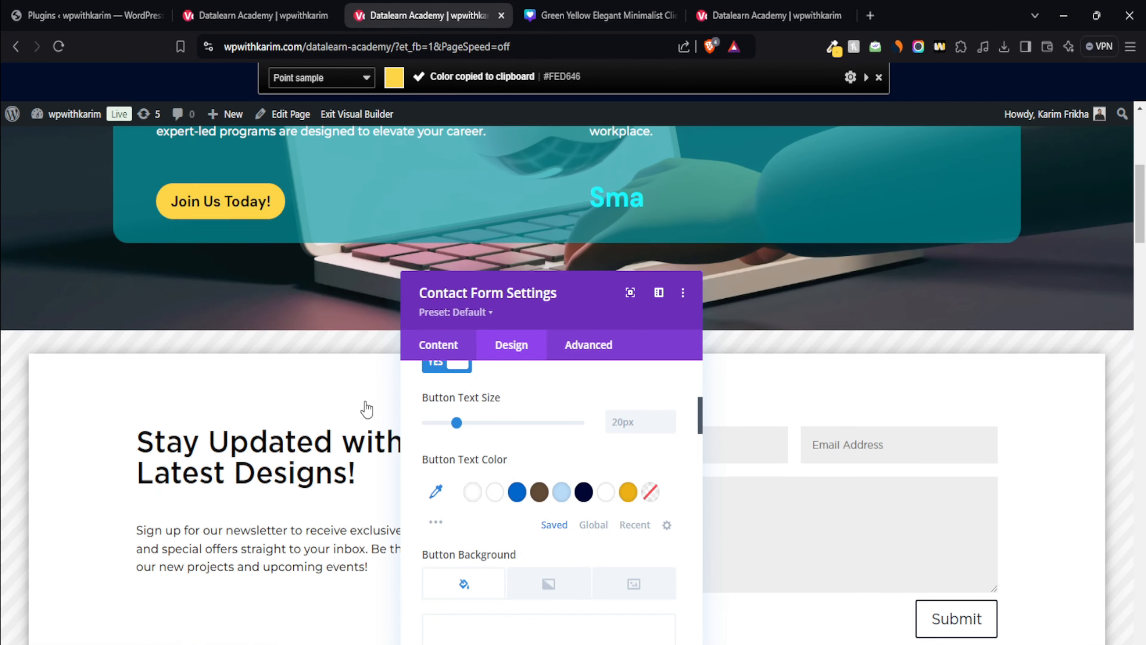
scroll(632, 497, "down", 5)
scroll(521, 437, "up", 1)
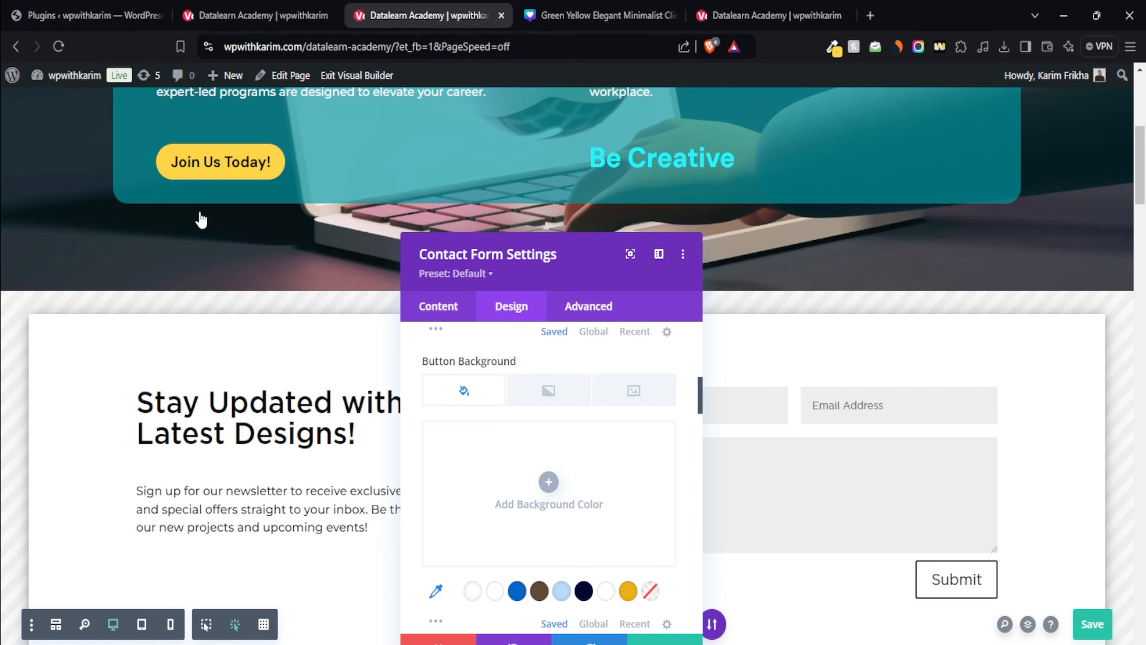
left_click(547, 480)
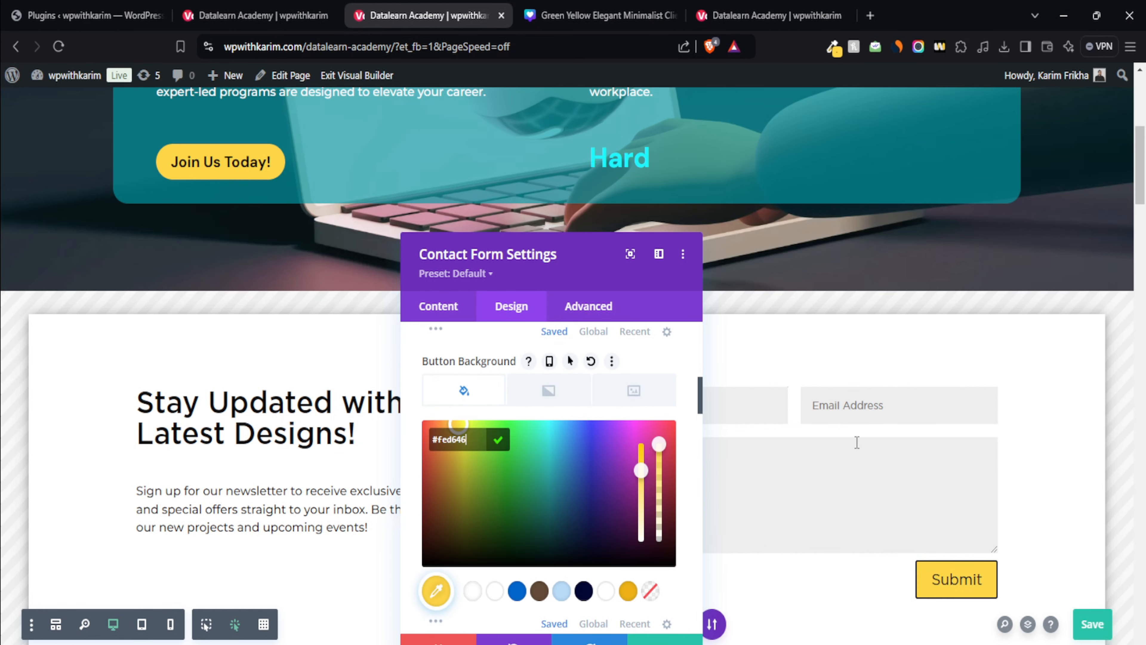
scroll(857, 442, "down", 1)
left_click(498, 443)
Set the Submit button's border width to 0px and its border radius to 29px
scroll(504, 460, "down", 5)
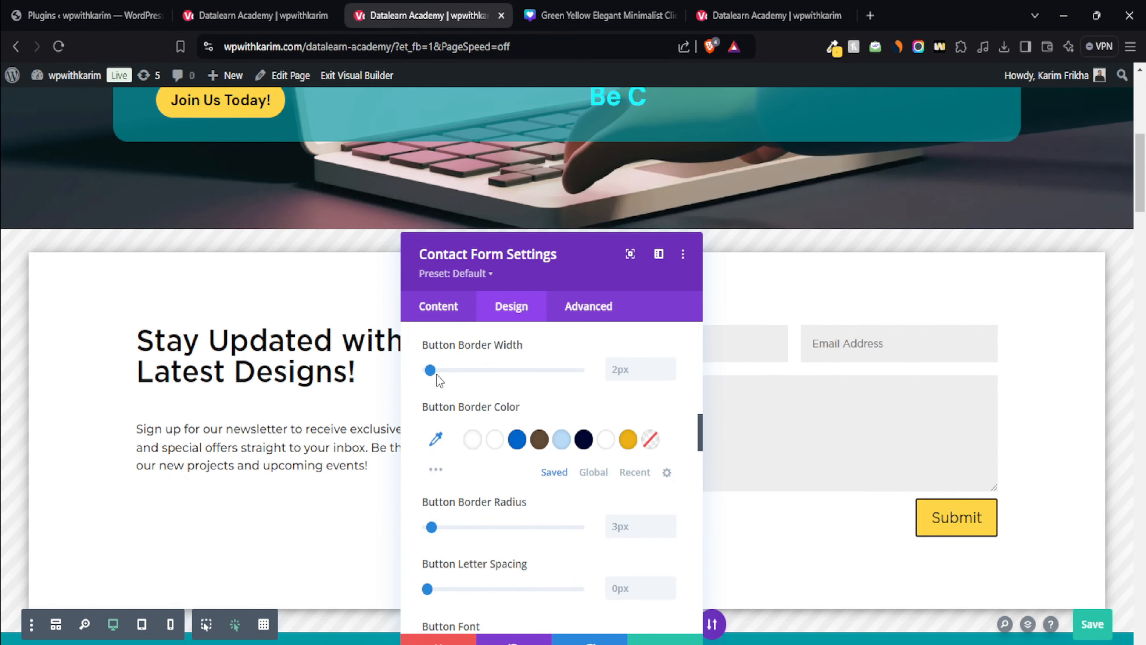
left_click_drag(429, 370, 424, 370)
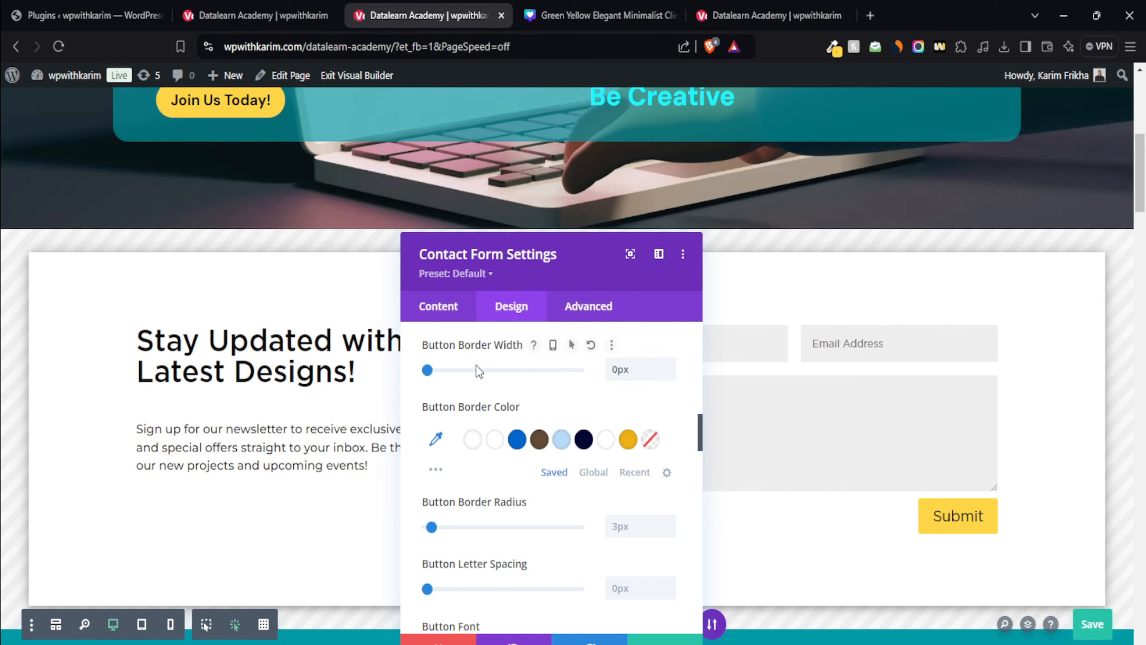
scroll(532, 424, "down", 2)
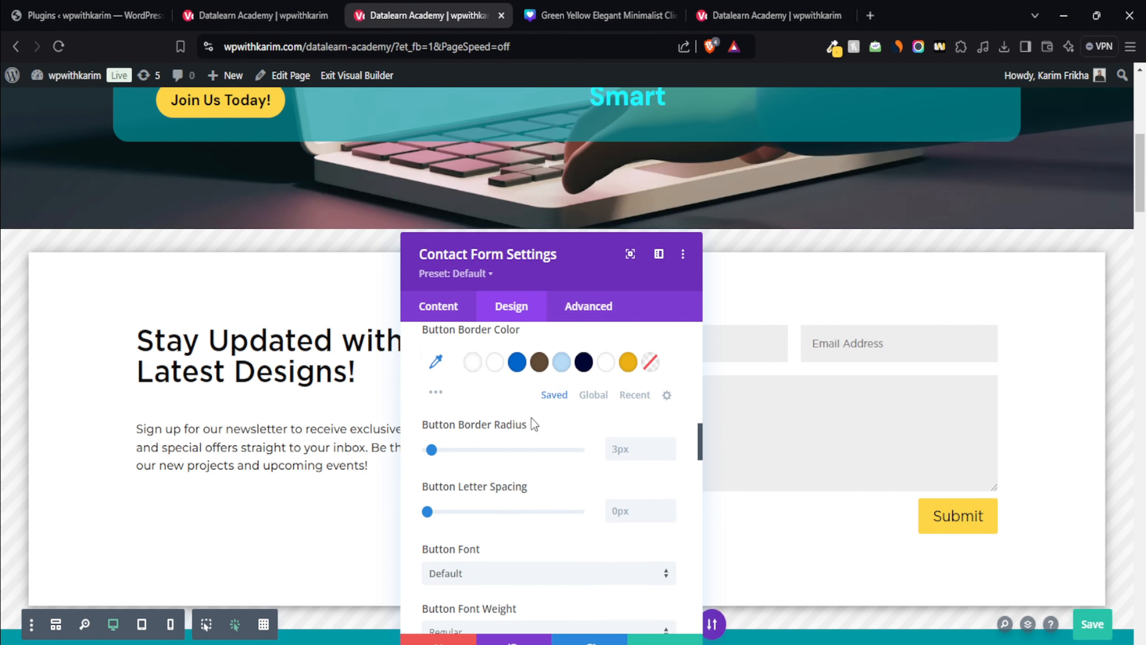
left_click_drag(433, 450, 464, 450)
Set the Submit button's font to DM Sans in Bold weight and save the contact form settings
scroll(457, 459, "down", 2)
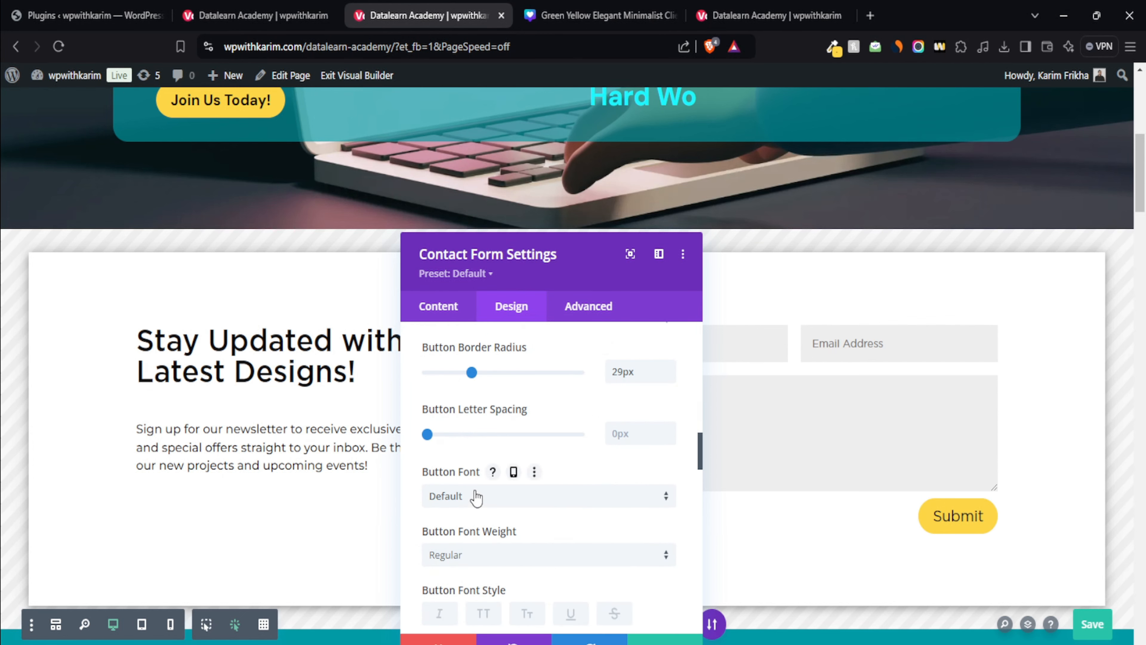
left_click(469, 500)
left_click(484, 219)
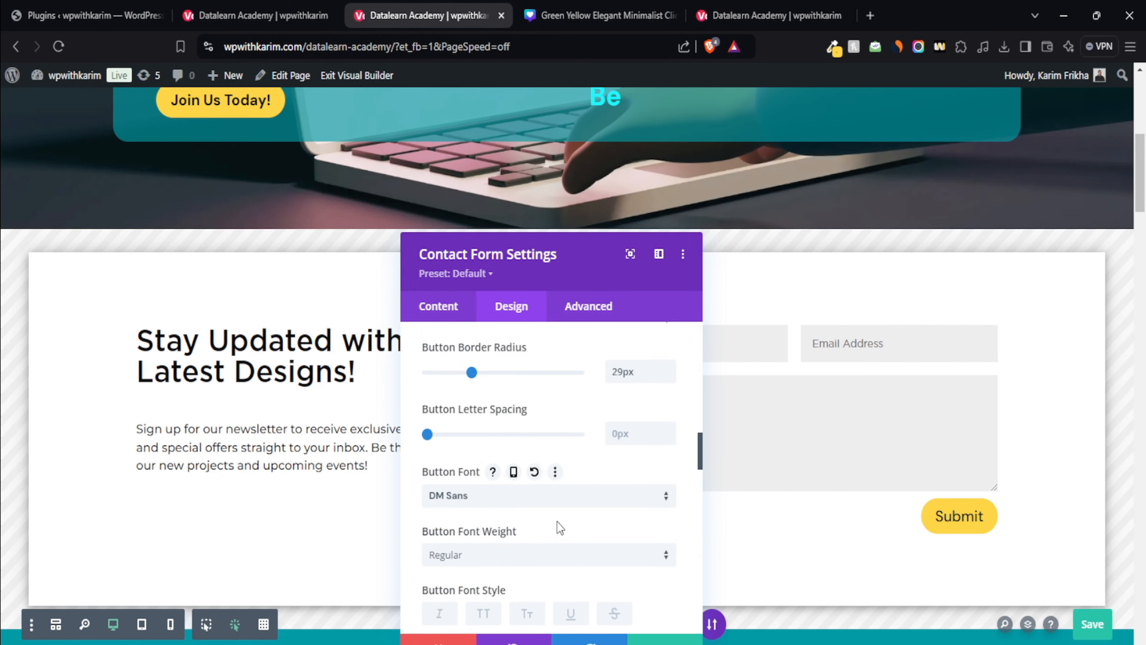
scroll(496, 515, "down", 3)
scroll(485, 503, "down", 3)
scroll(474, 474, "up", 4)
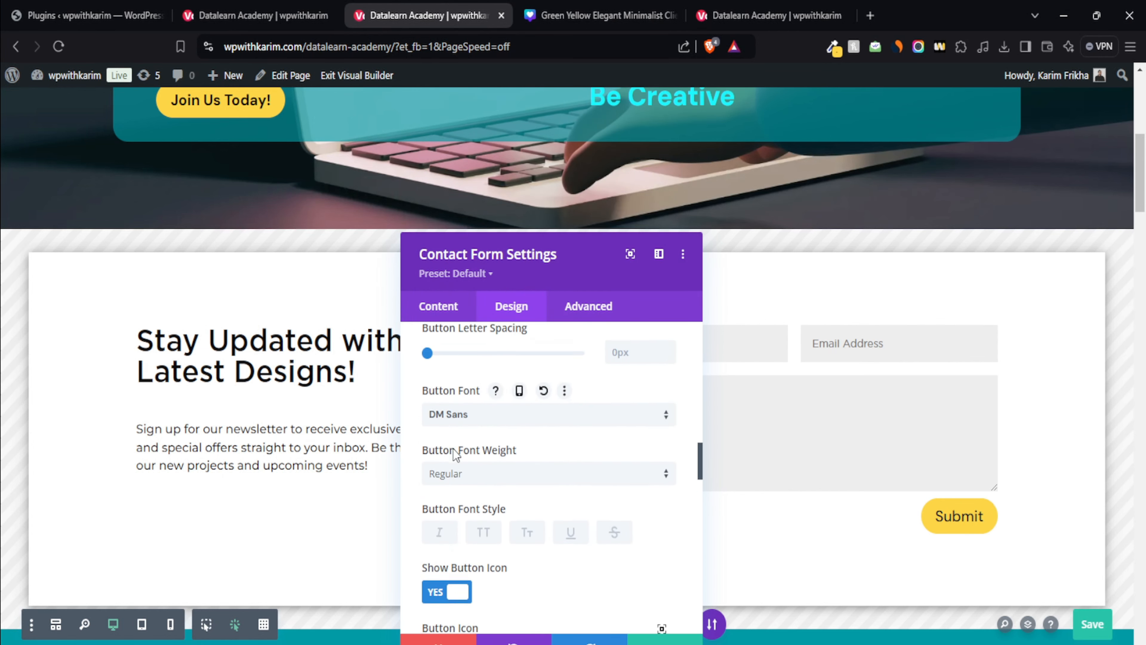
left_click(470, 478)
left_click(479, 560)
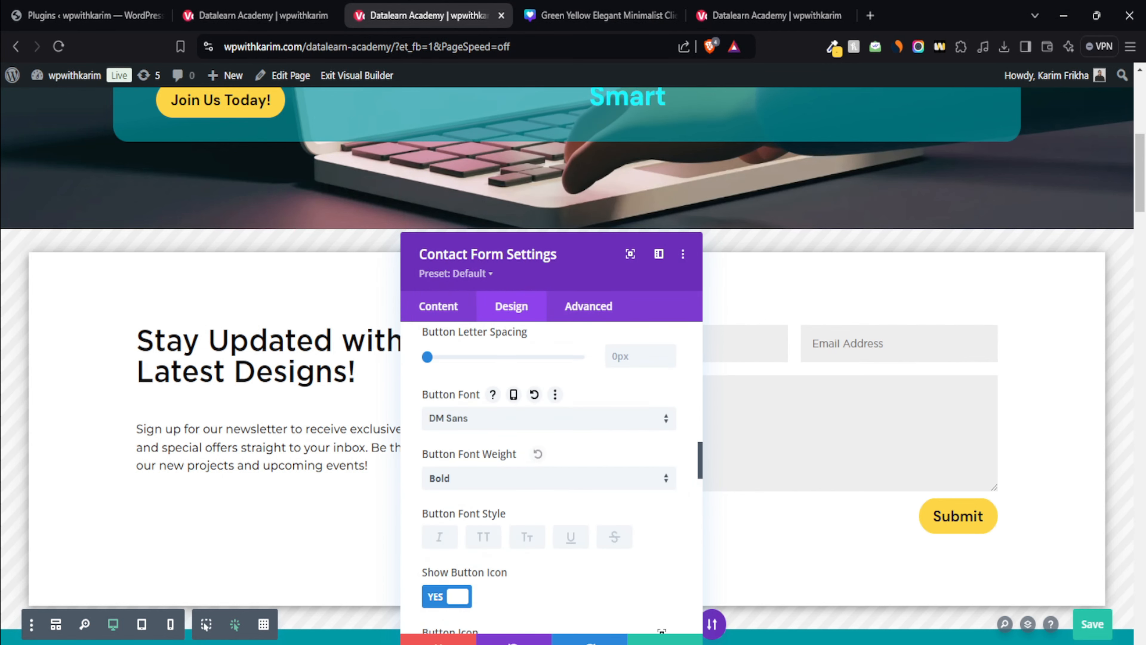
left_click_drag(596, 280, 625, 196)
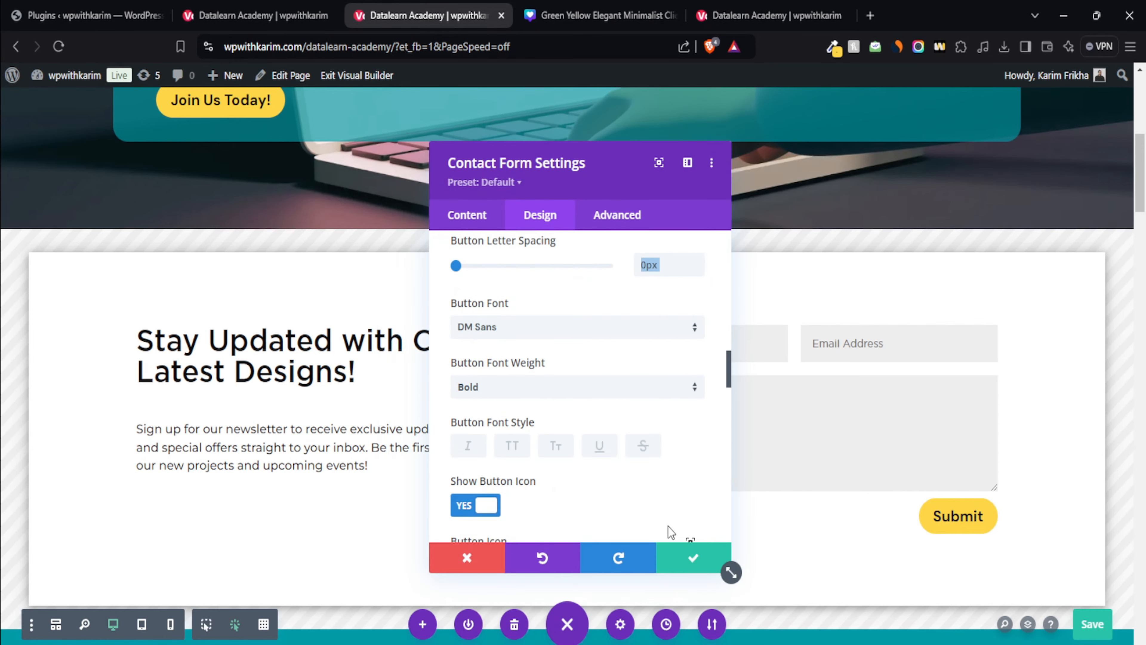
left_click(690, 558)
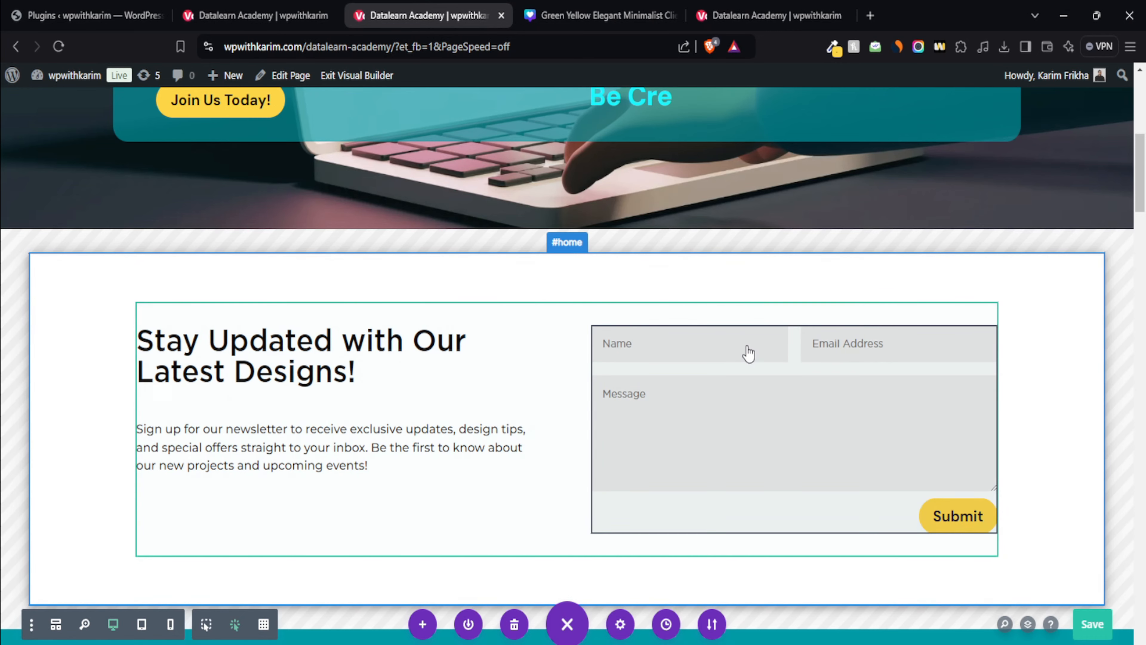
Reopen the contact form's settings and round all corners of its input fields to 8px
left_click(753, 364)
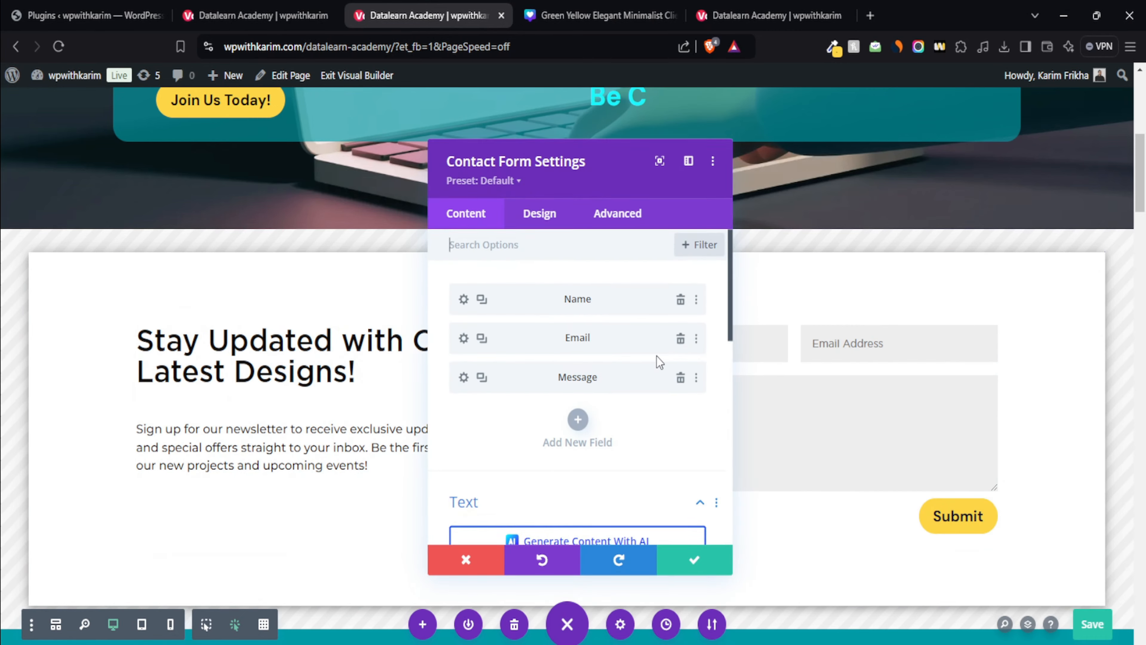
left_click_drag(534, 155, 293, 148)
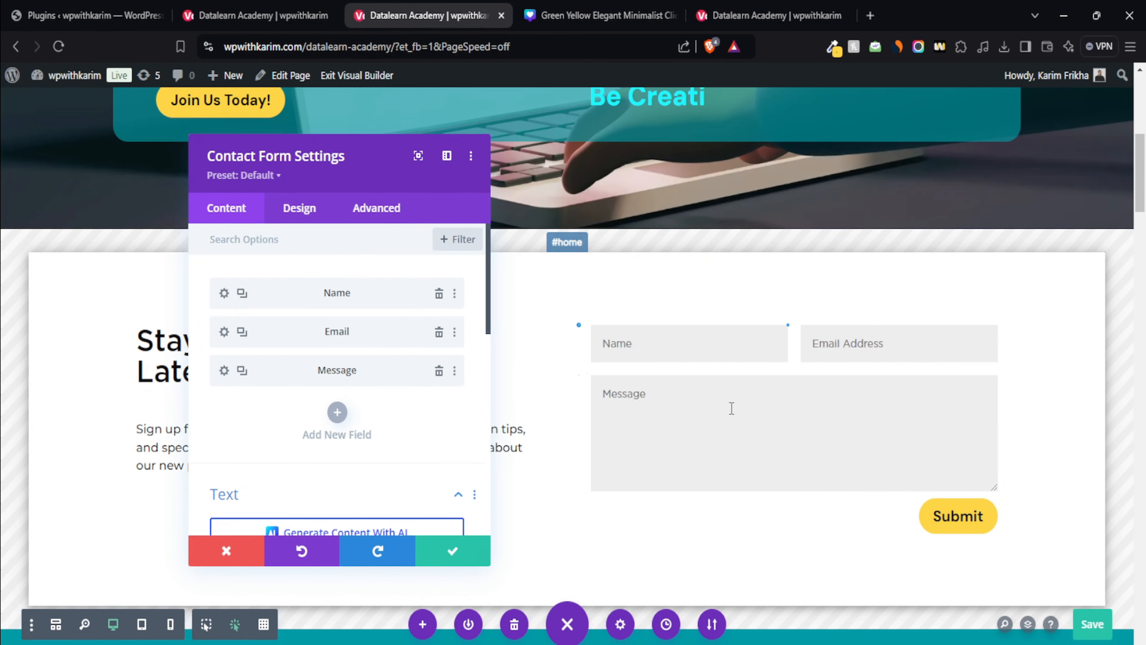
left_click(317, 210)
scroll(252, 397, "down", 2)
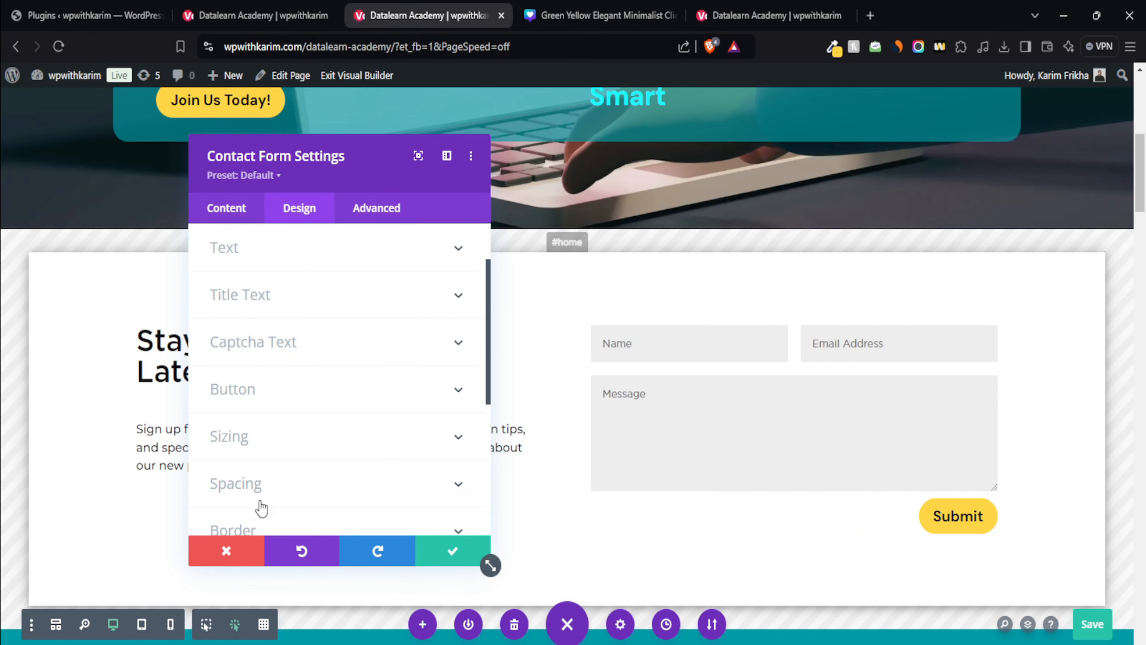
scroll(262, 508, "down", 3)
left_click(256, 380)
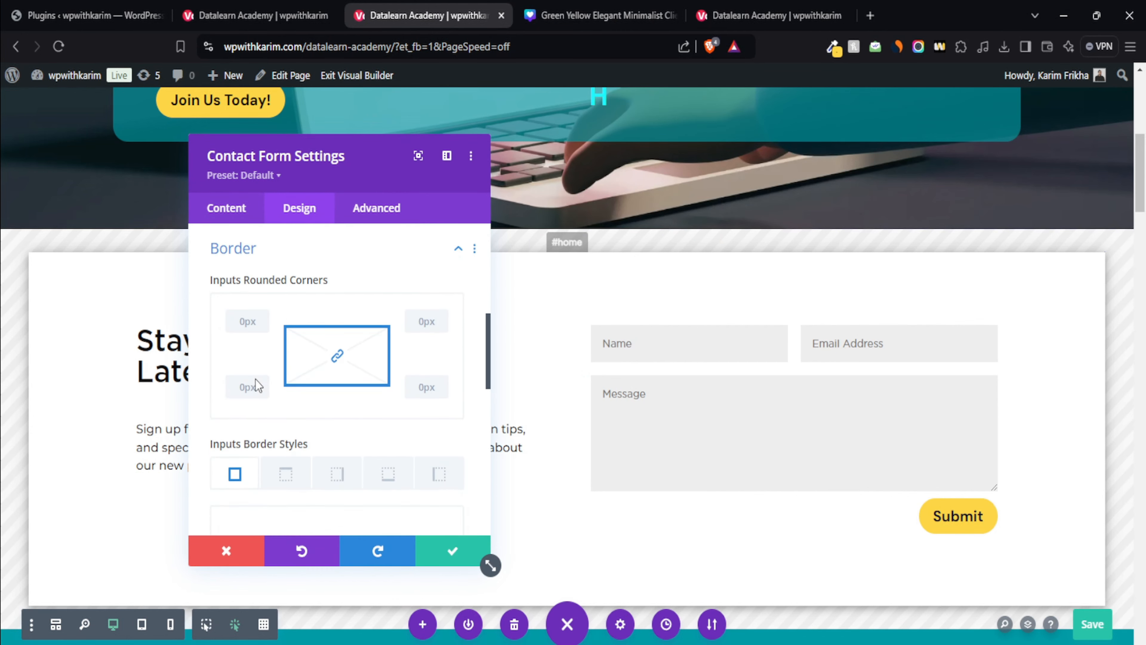
left_click(251, 407)
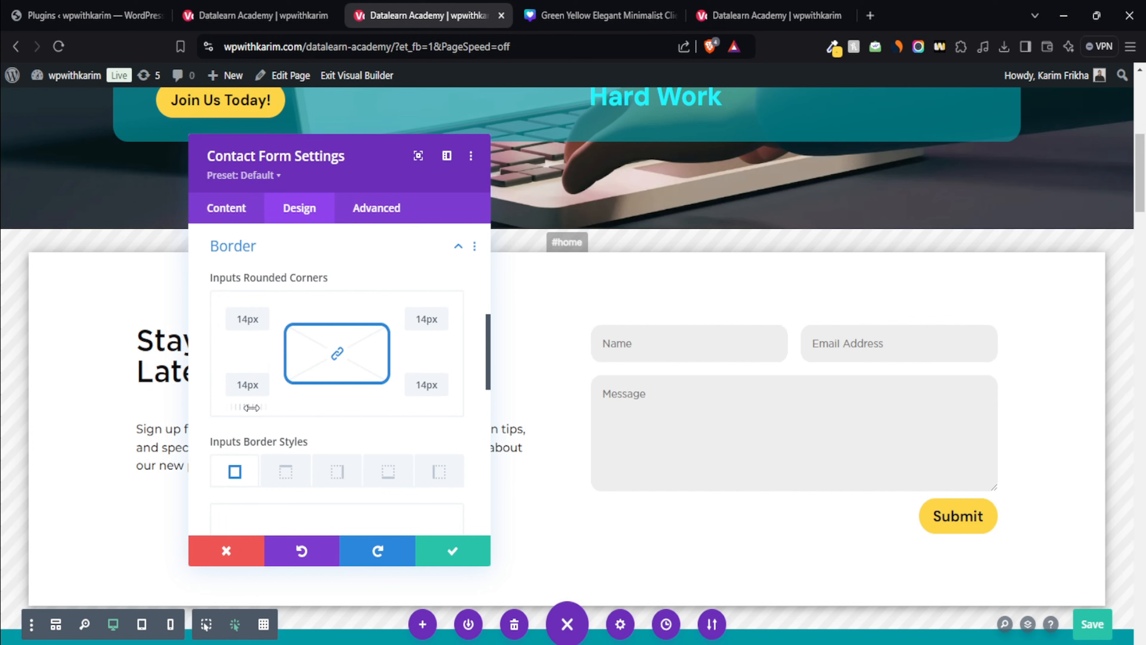
left_click_drag(252, 407, 250, 408)
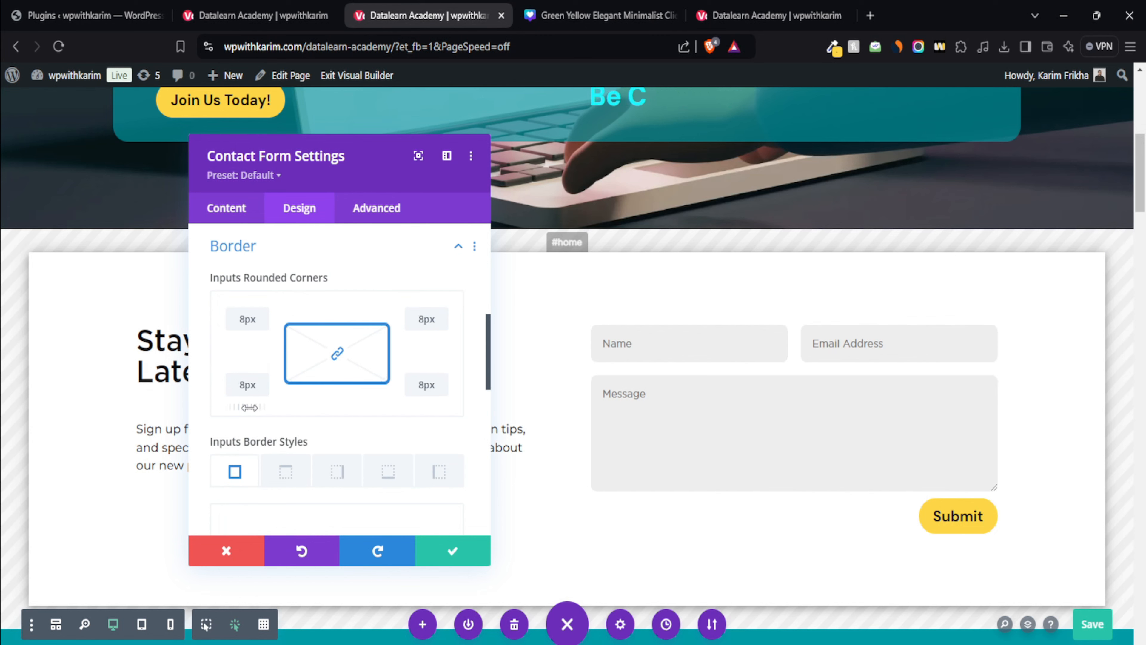
Give the contact form's input fields a 1px border in the gray color #b5b5b5
scroll(291, 388, "down", 5)
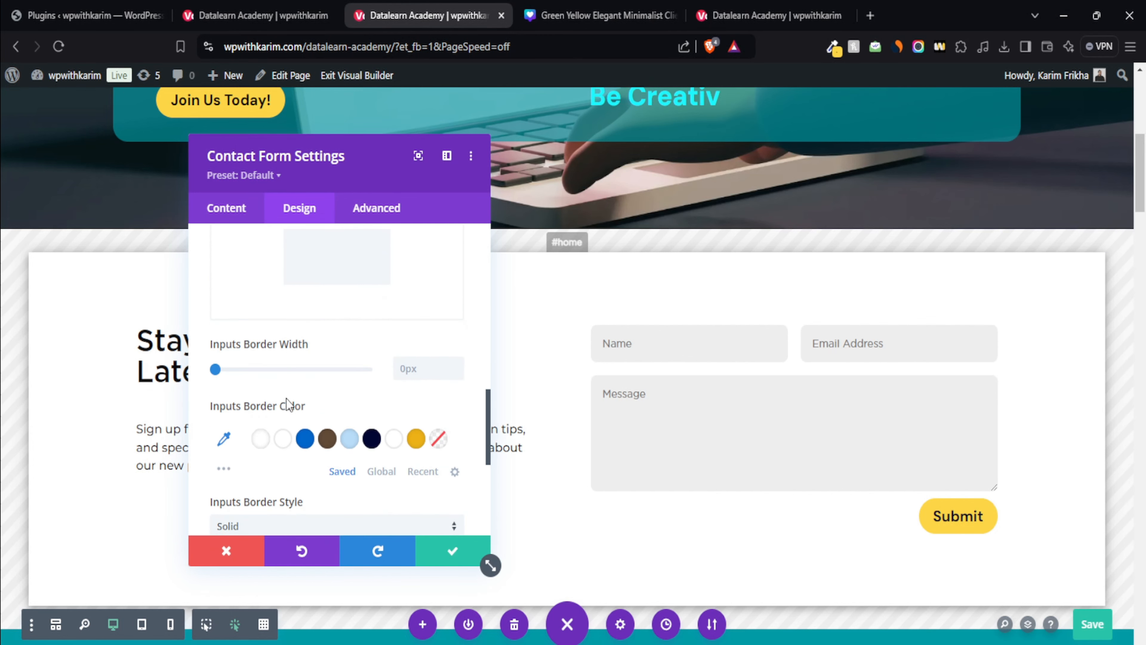
left_click(457, 367)
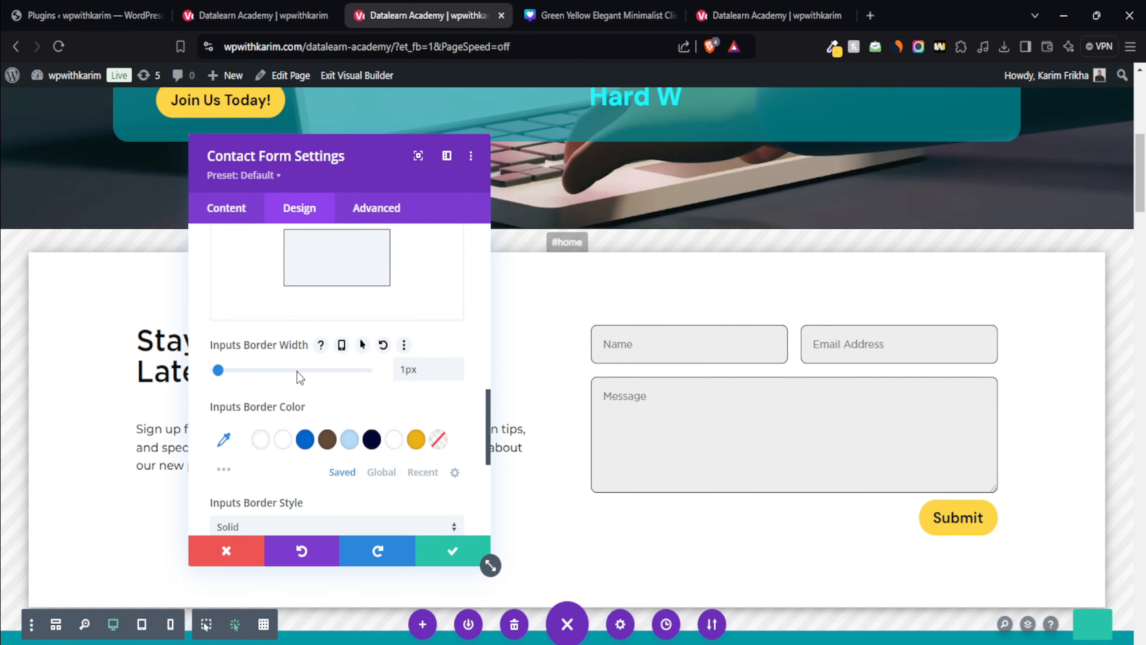
left_click(224, 439)
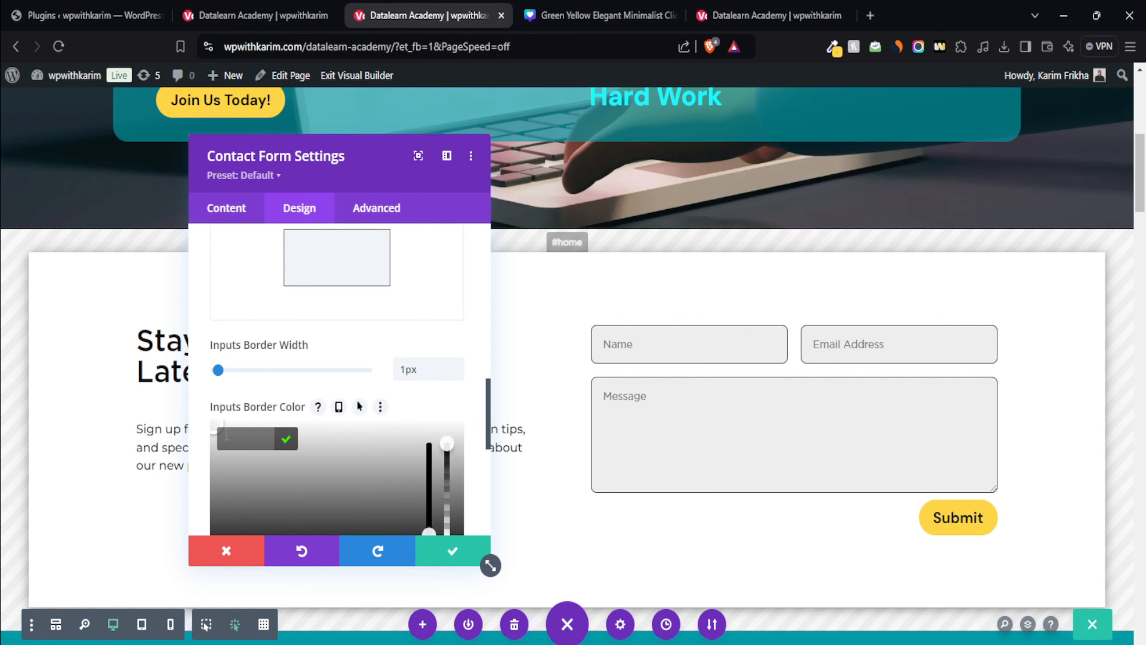
scroll(281, 483, "down", 1)
left_click_drag(274, 339, 283, 312)
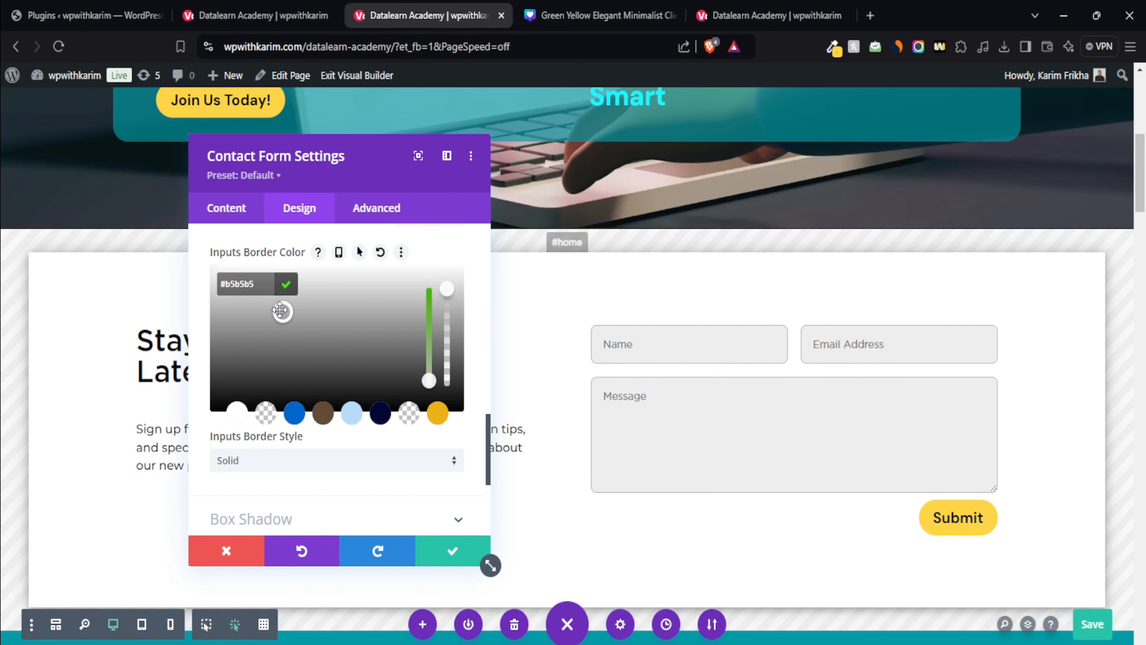
Save the contact form settings, and set the newsletter section's width to 60%
left_click(446, 562)
left_click(445, 561)
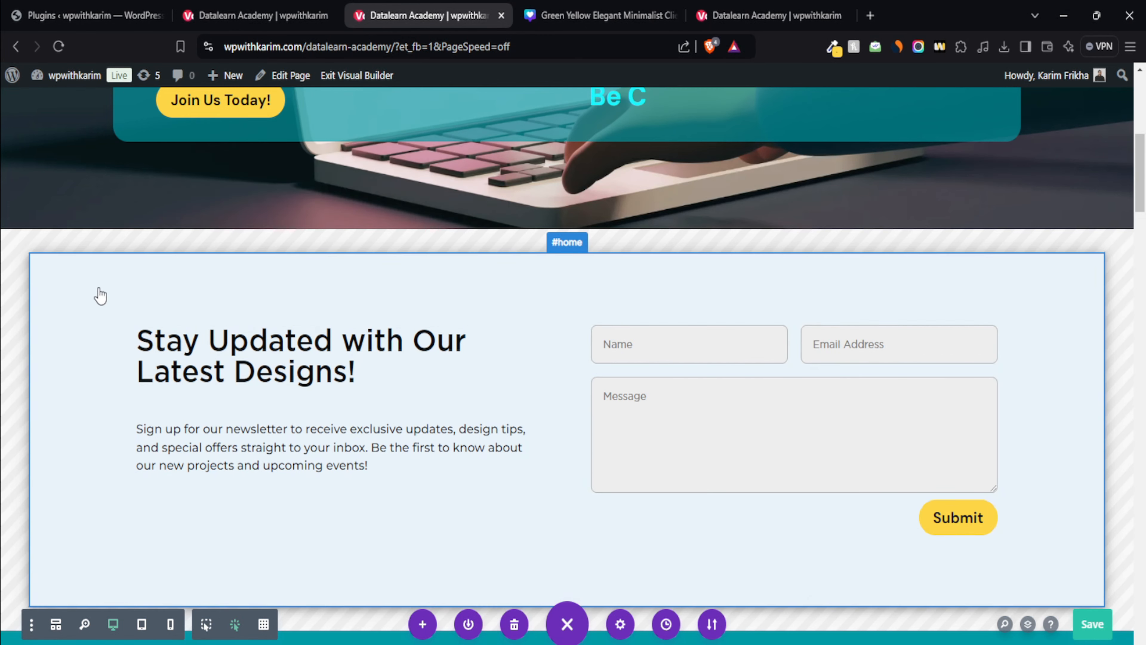
left_click(79, 286)
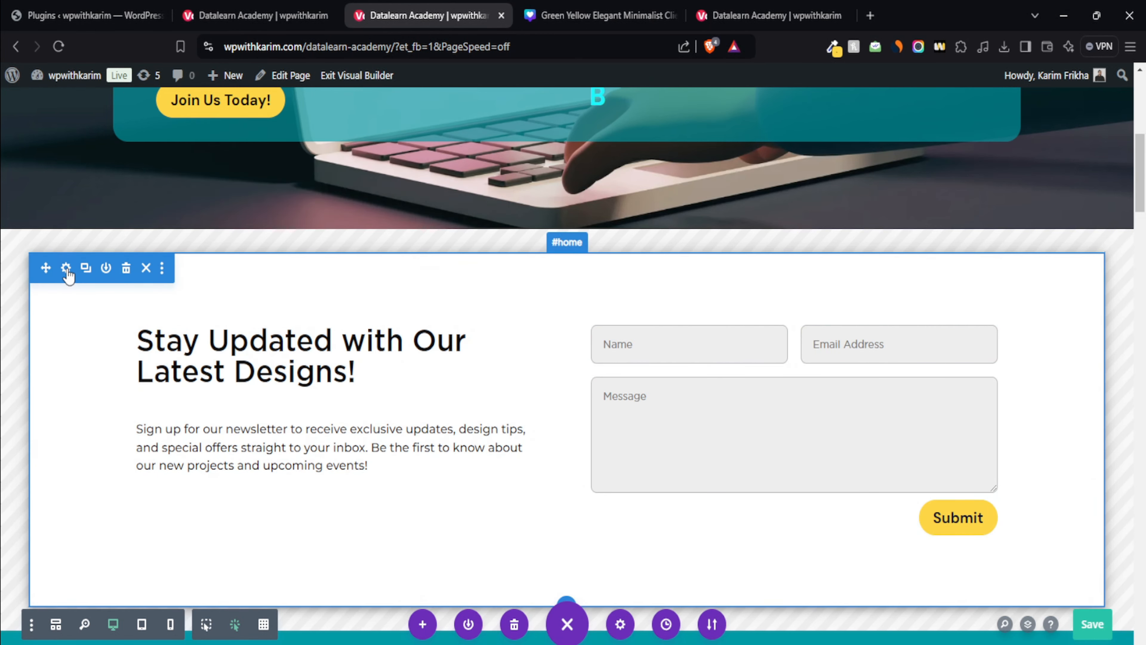
left_click(65, 268)
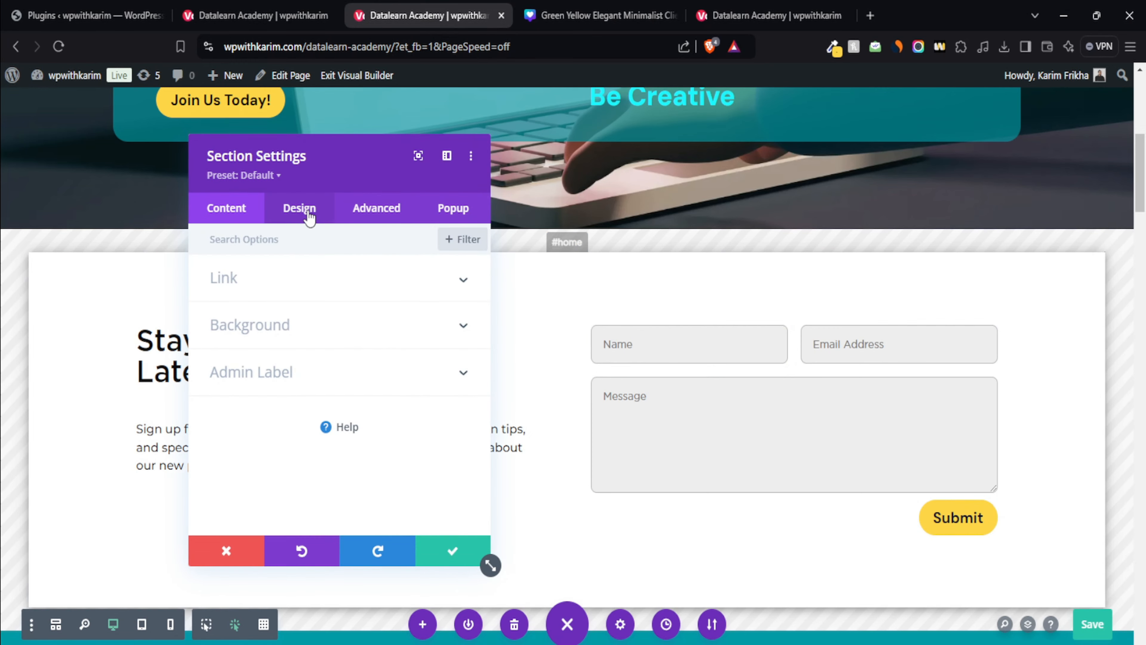
left_click_drag(315, 149, 991, 132)
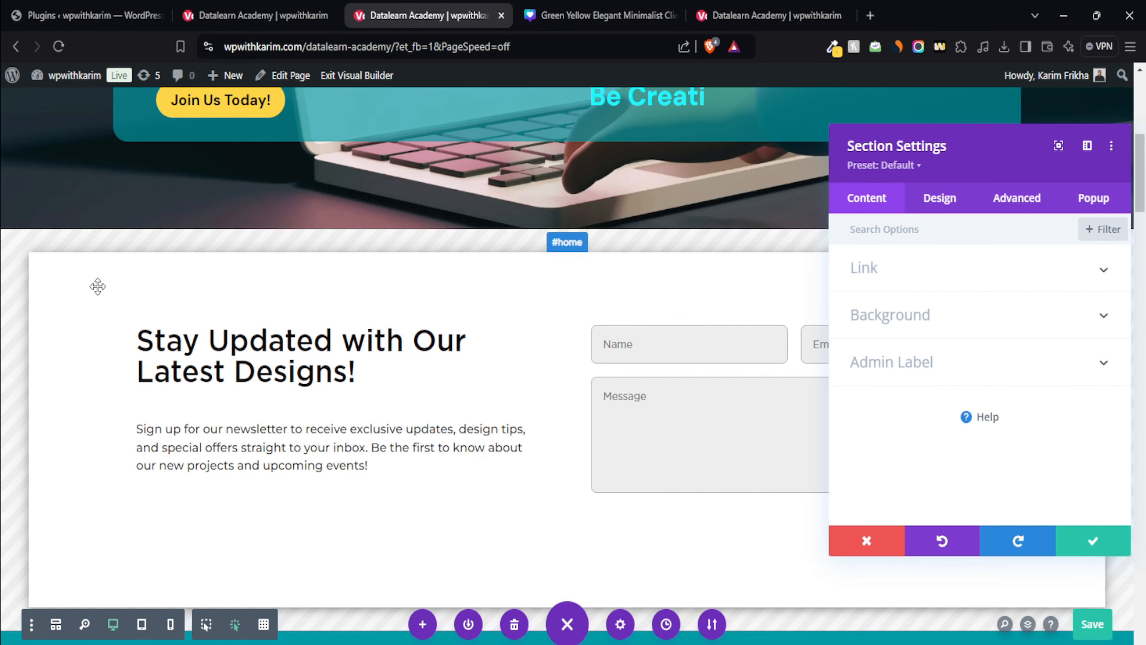
left_click(941, 202)
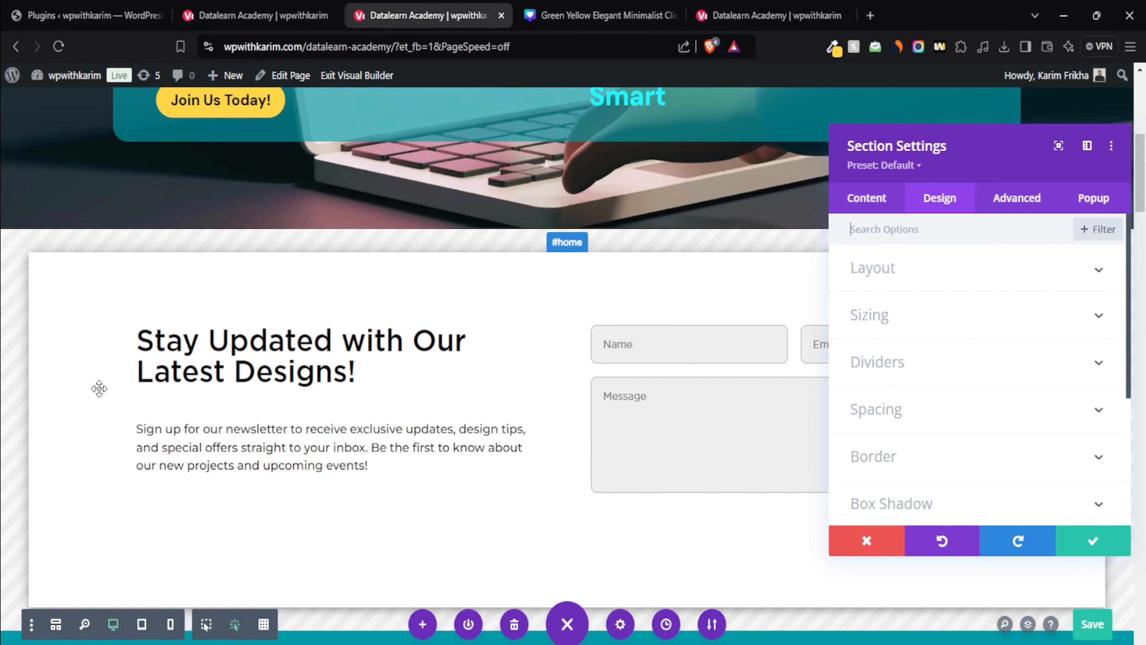
left_click(924, 331)
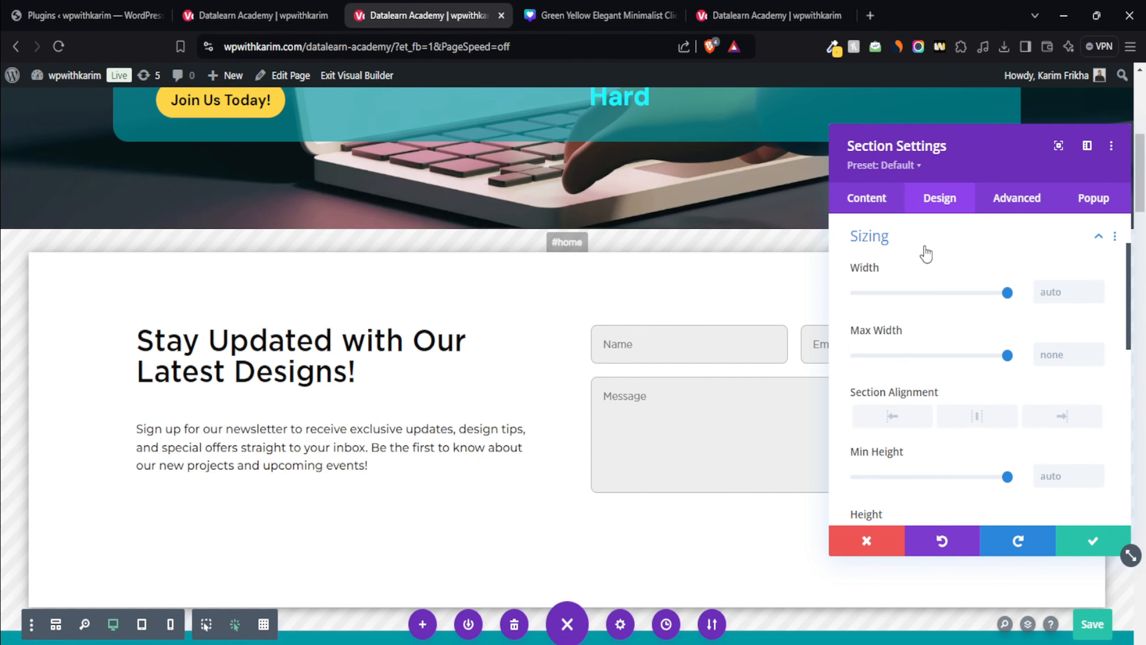
left_click_drag(1008, 294, 950, 298)
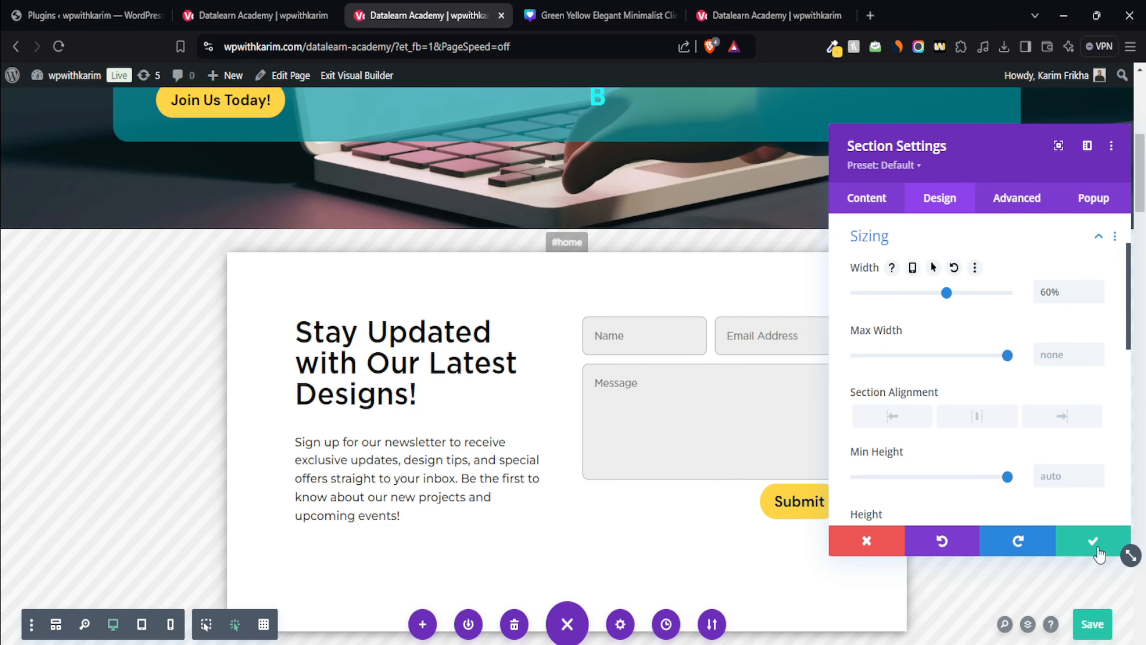
scroll(977, 491, "up", 2)
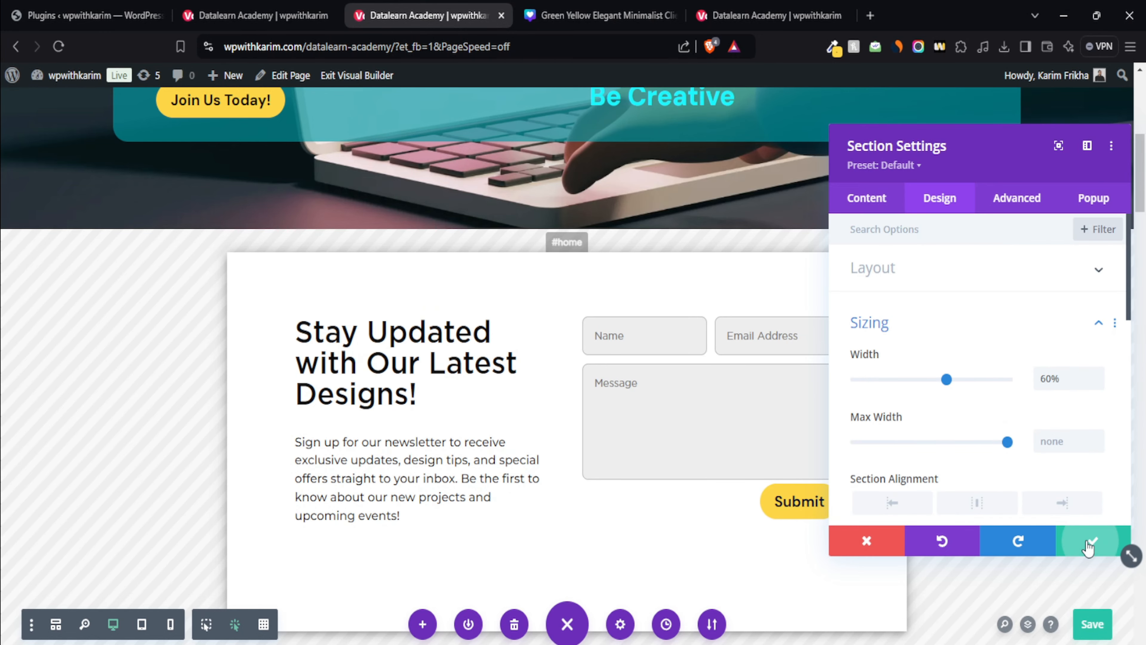
left_click(1094, 540)
Set the newsletter section's bottom padding to 0px and save the section settings
scroll(377, 515, "down", 3)
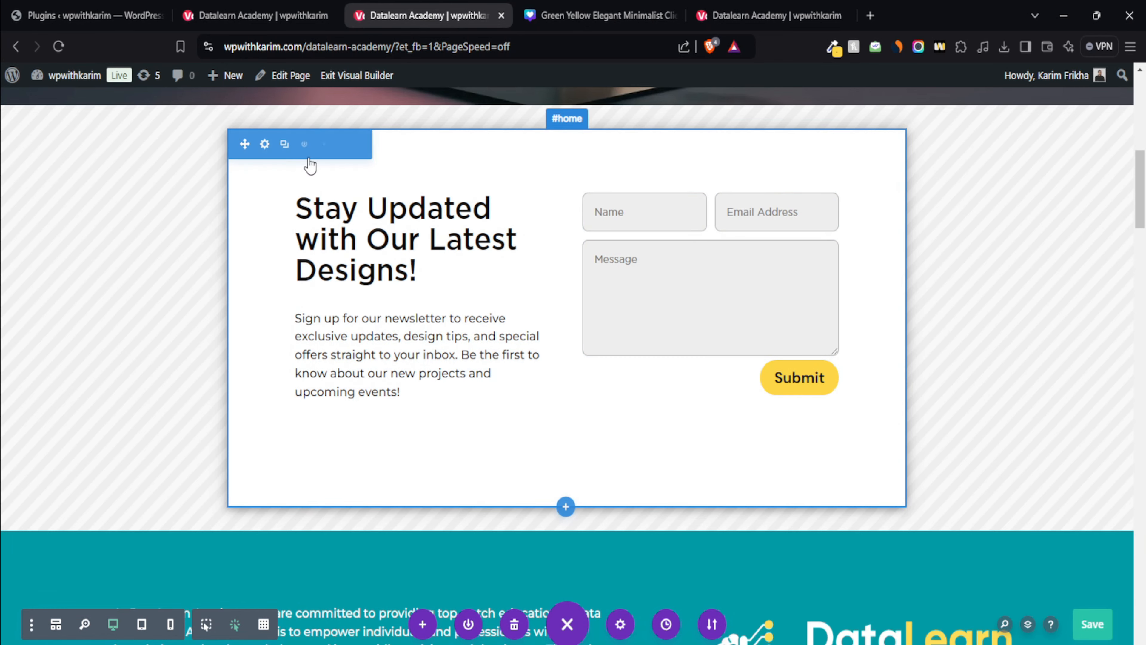
left_click(263, 144)
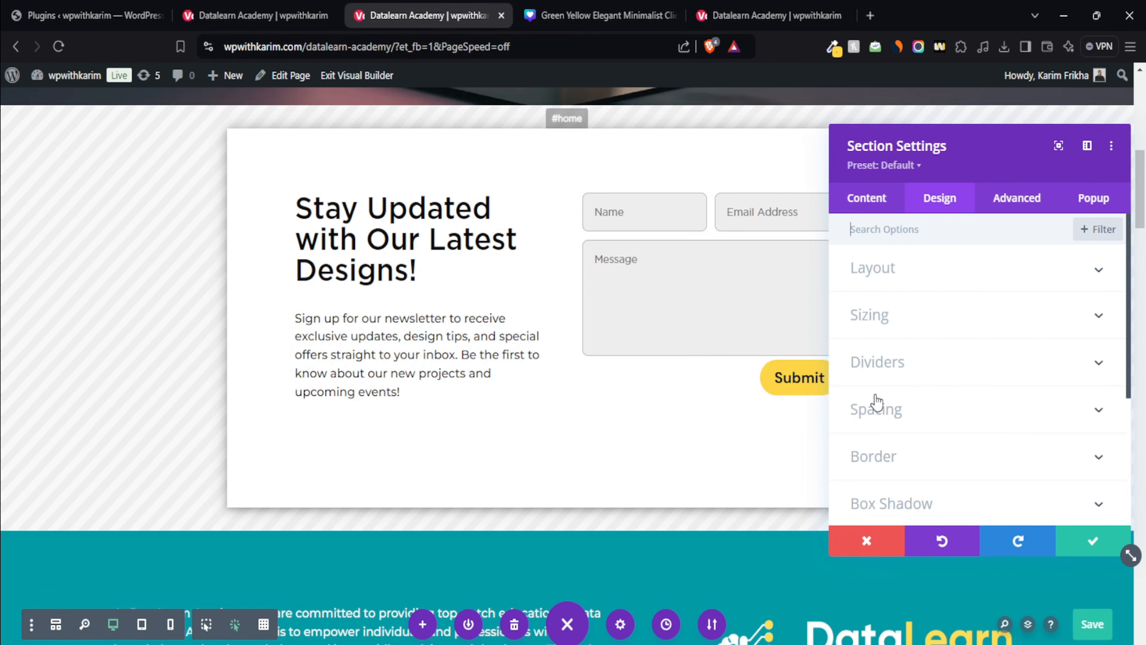
left_click(876, 406)
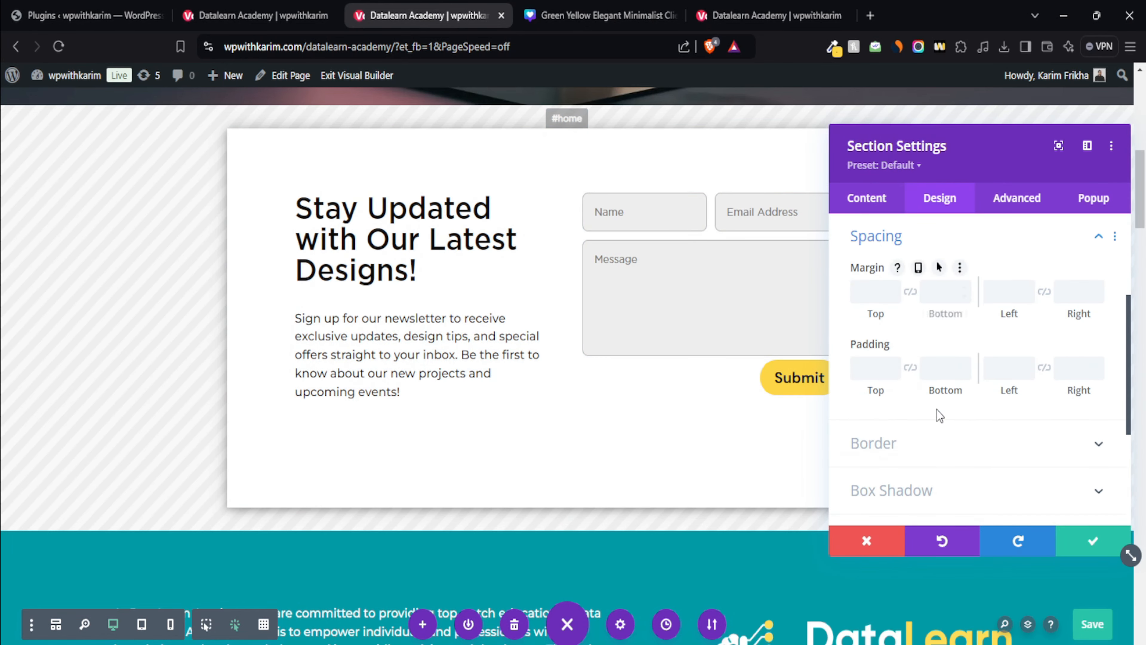
left_click(952, 374)
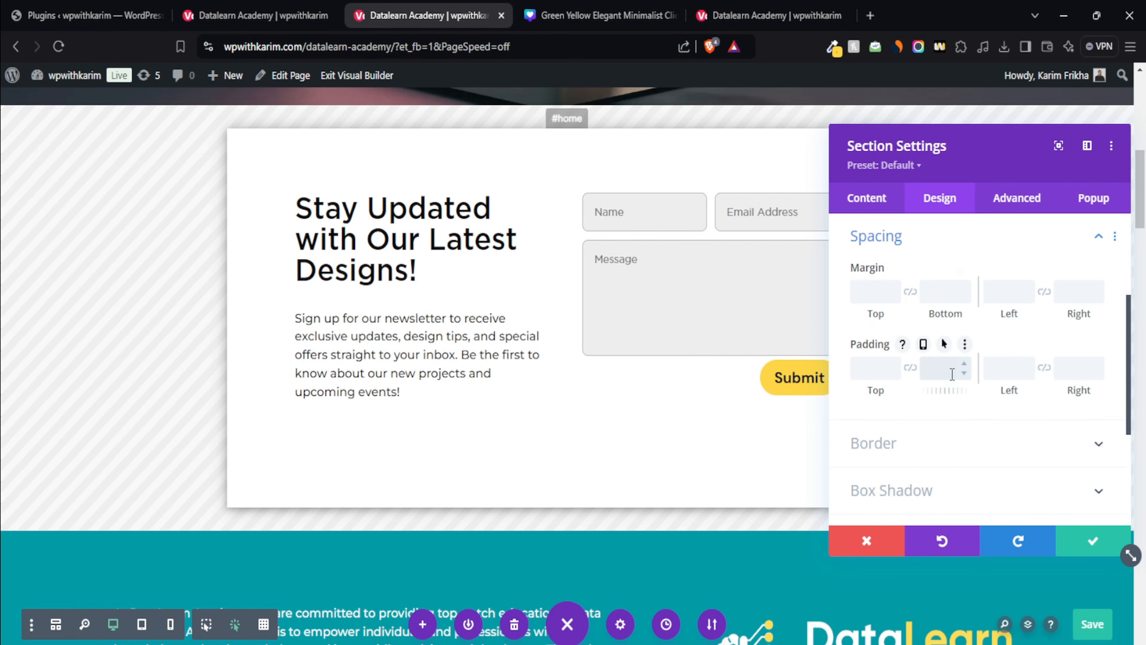
type("0px")
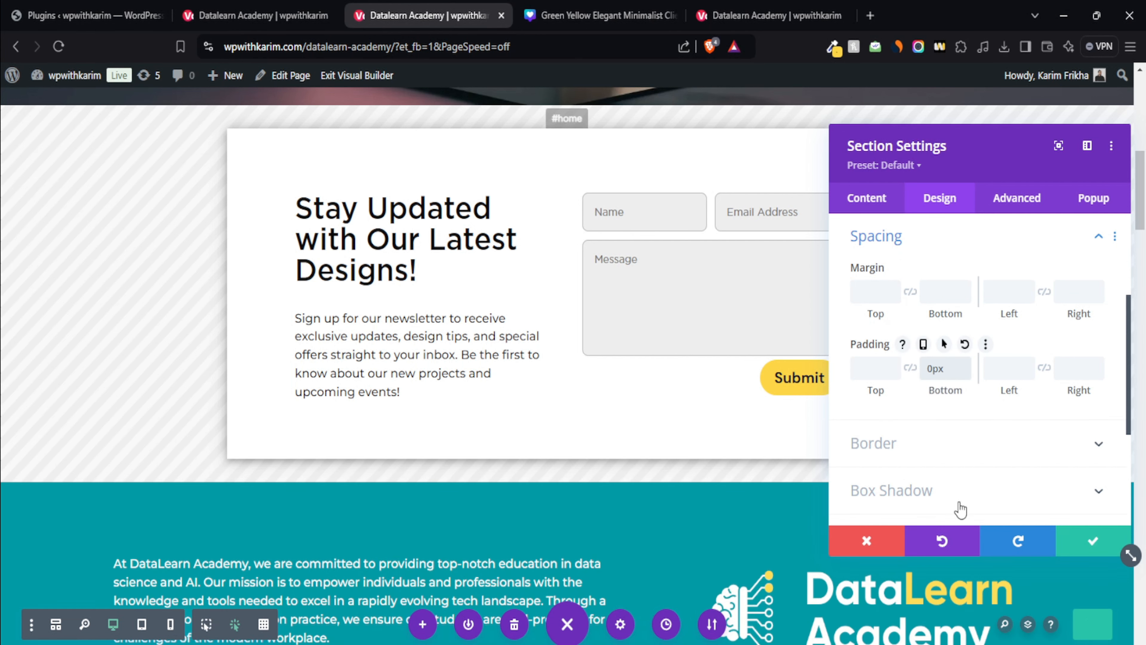
left_click(1112, 544)
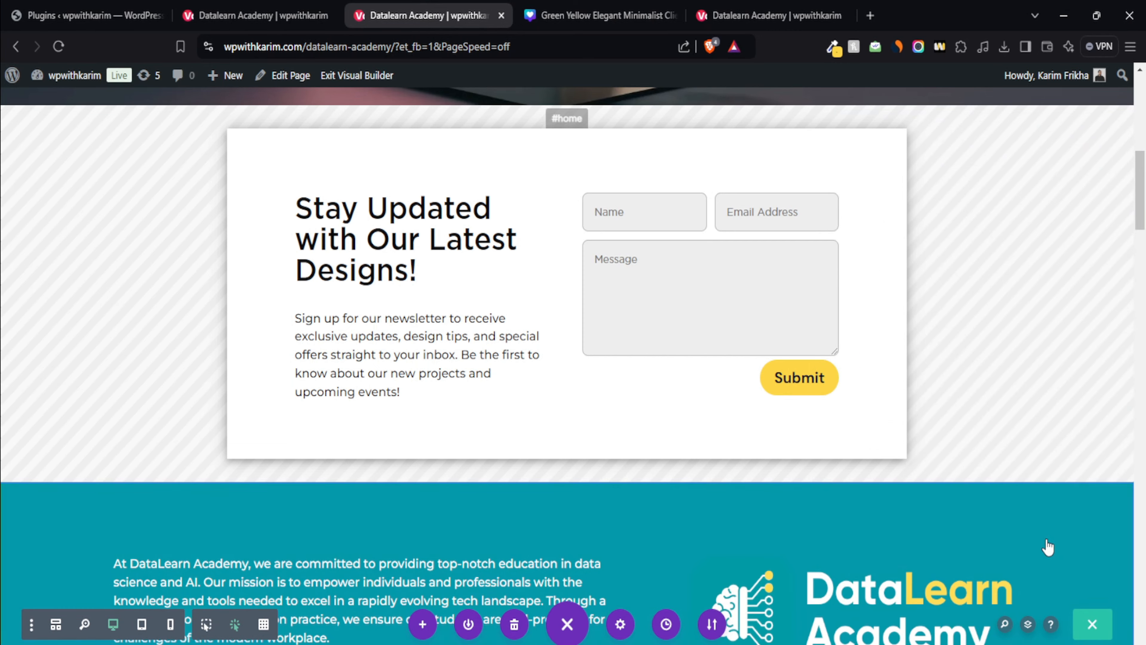
Reduce the newsletter section's top padding to about 48px directly on the page
left_click(485, 149)
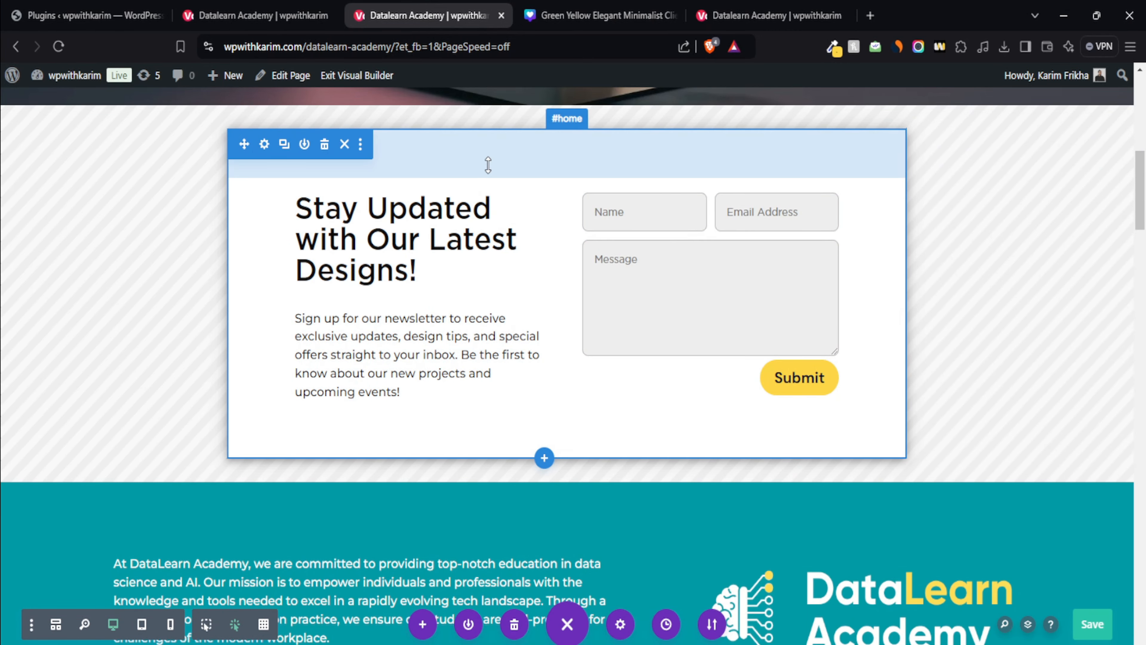
left_click_drag(488, 165, 490, 153)
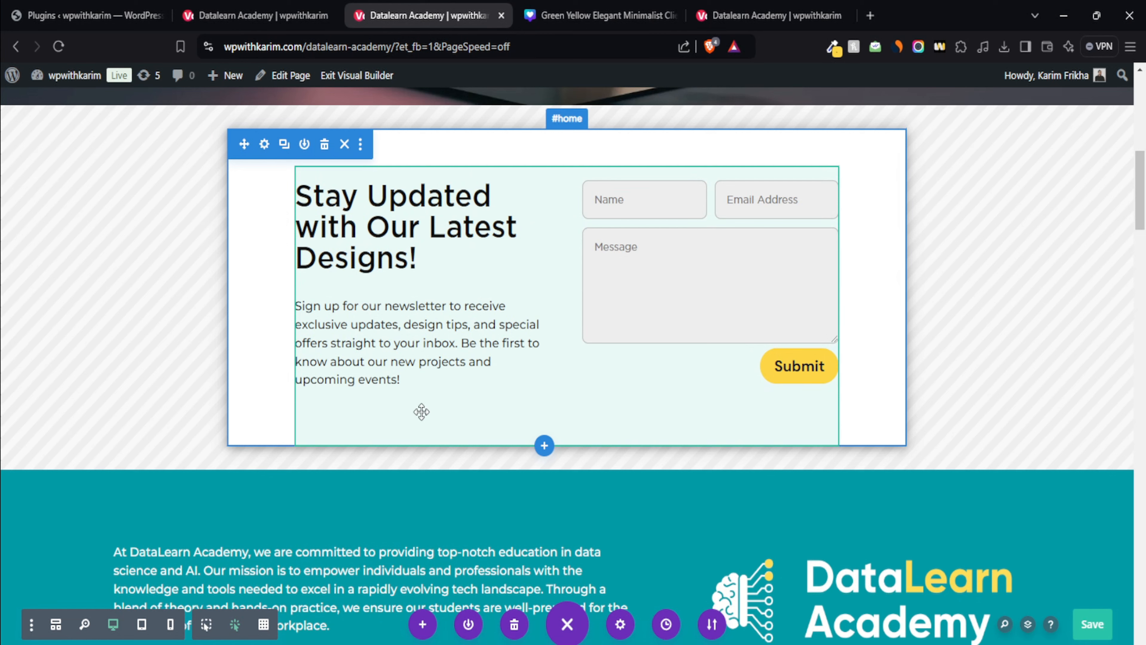
Set the bottom margin and bottom padding of the row inside the newsletter section to 0px and save the row settings
left_click(332, 179)
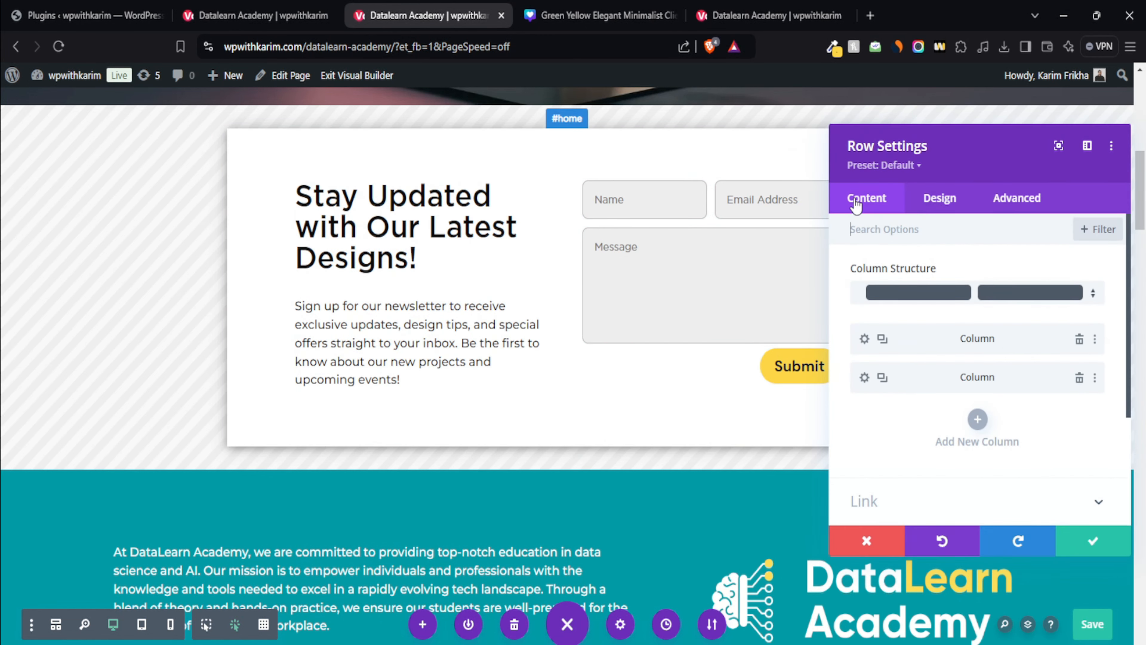
left_click(941, 201)
left_click(896, 332)
left_click(932, 284)
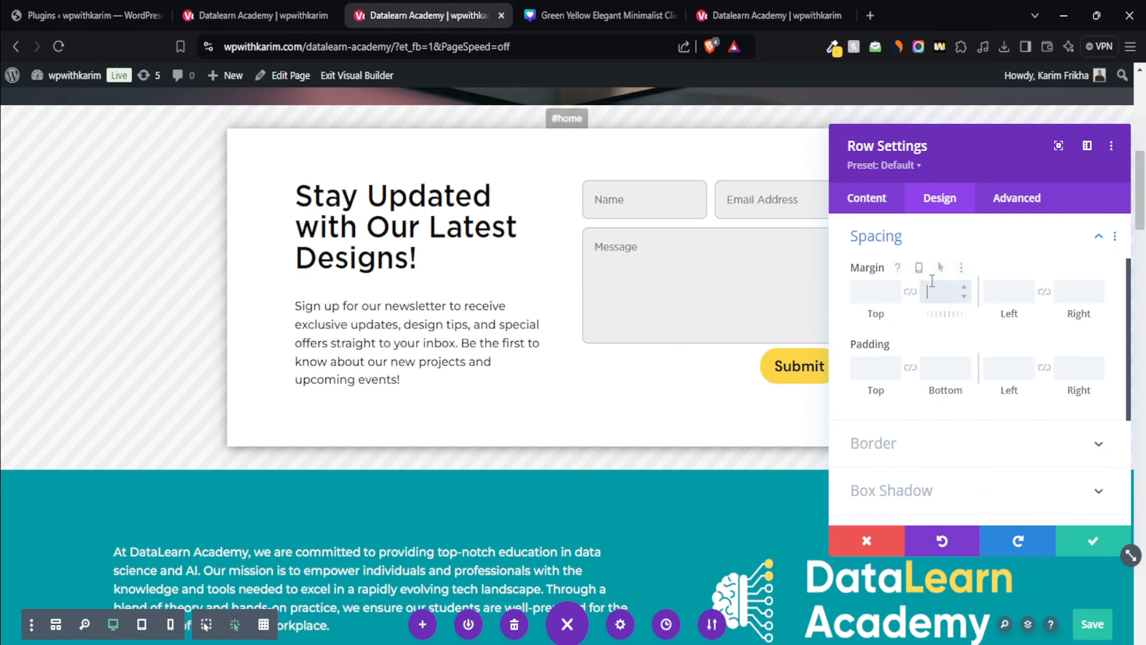
type("0")
left_click(941, 365)
type("0")
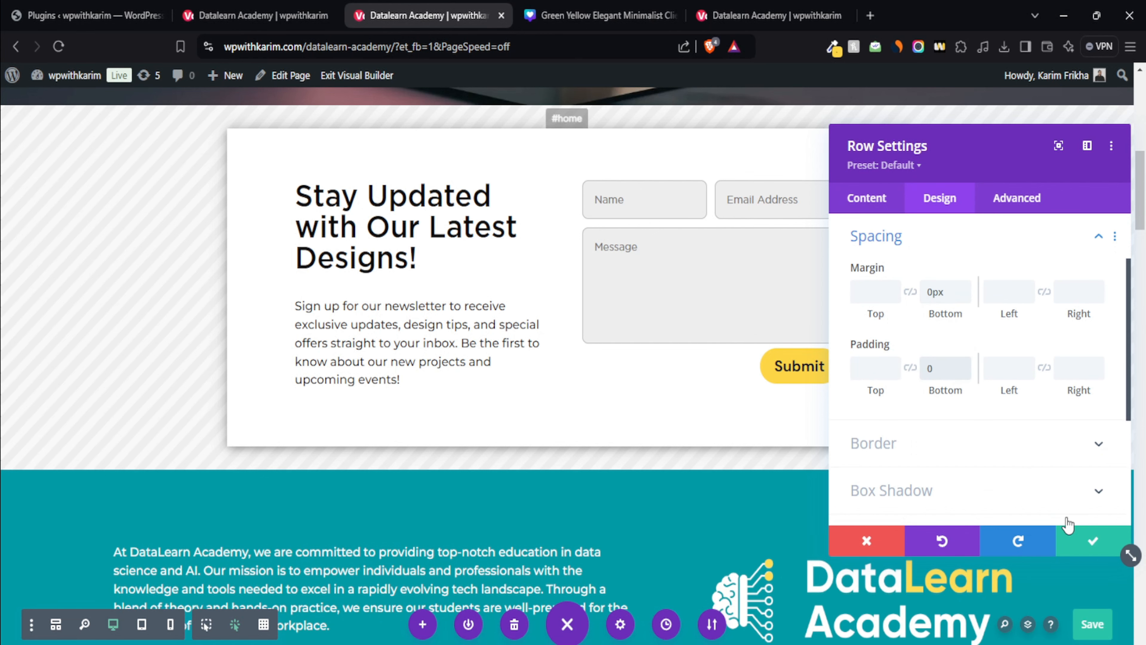
left_click(1072, 546)
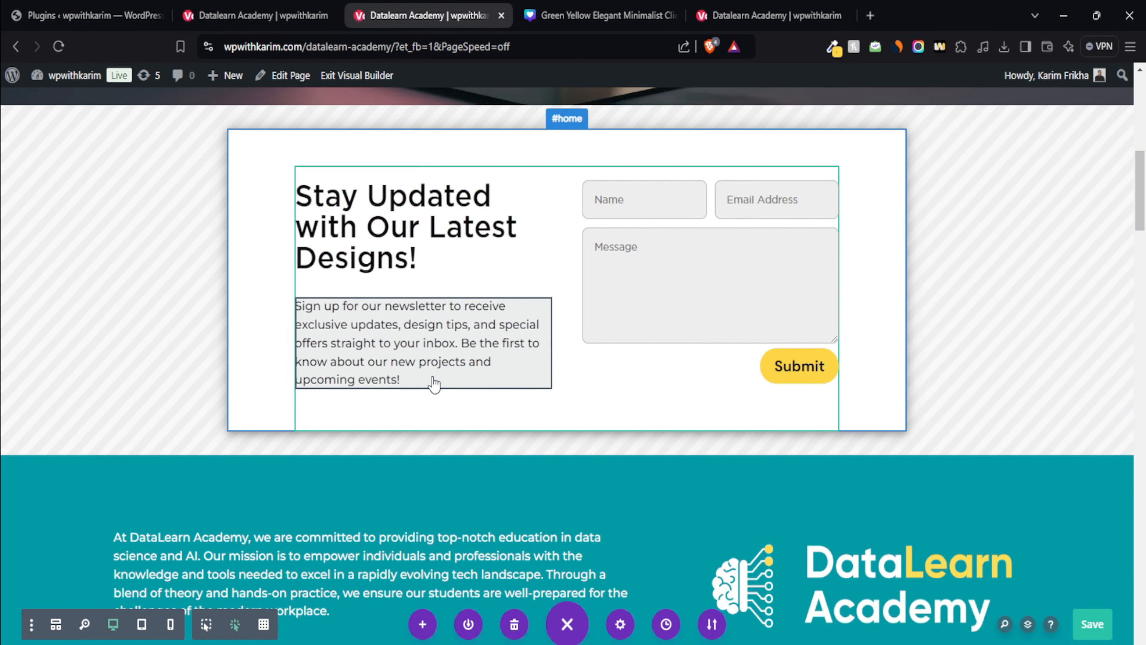
Set the newsletter section's bottom padding to 25px and save the section settings
left_click(334, 415)
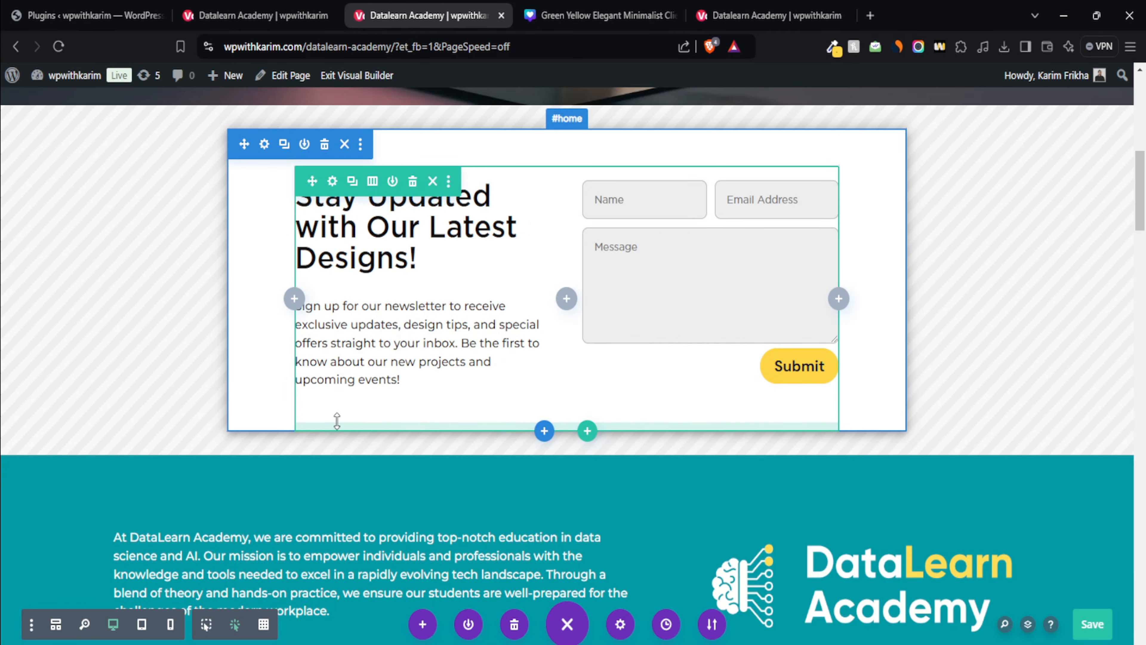
left_click(263, 144)
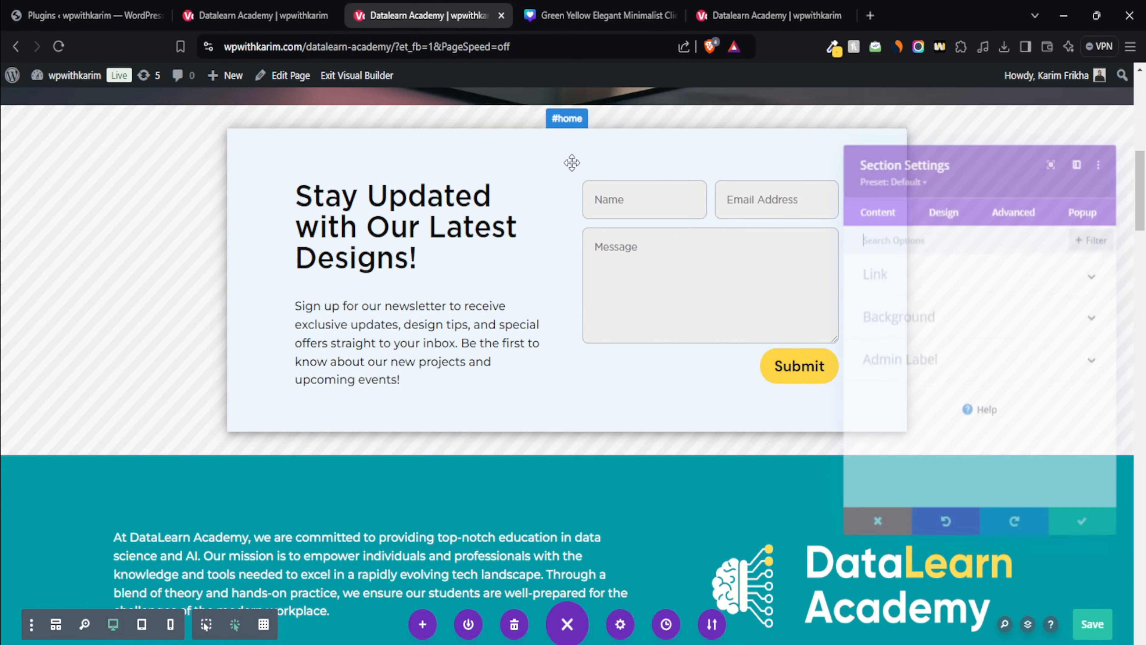
left_click(944, 208)
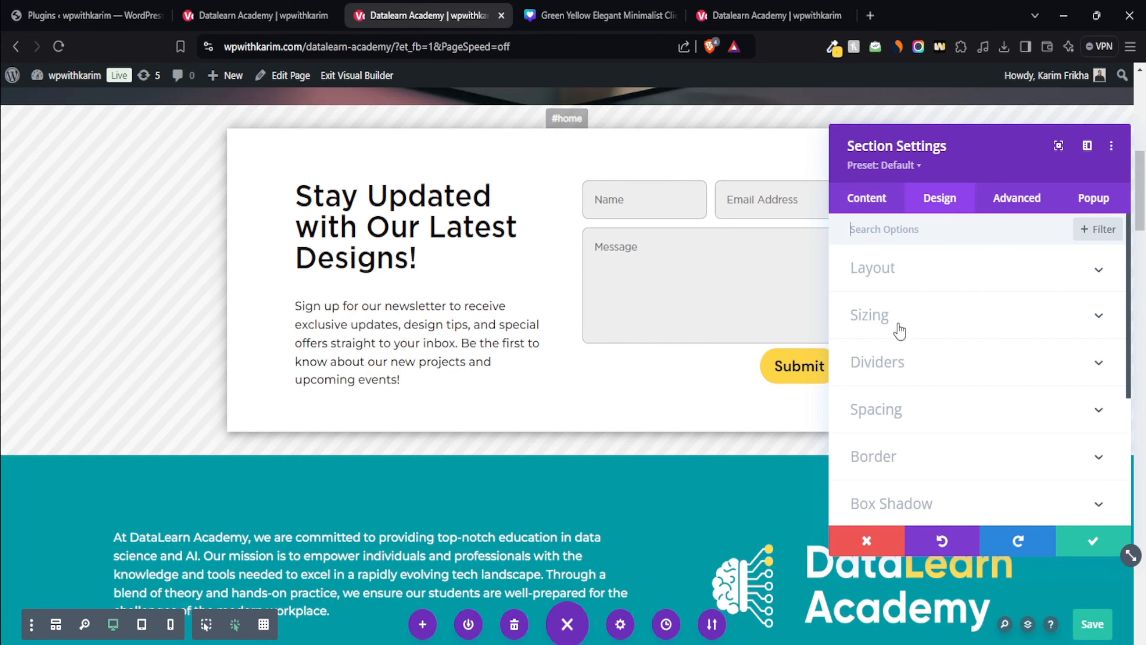
left_click(898, 405)
double_click(925, 368)
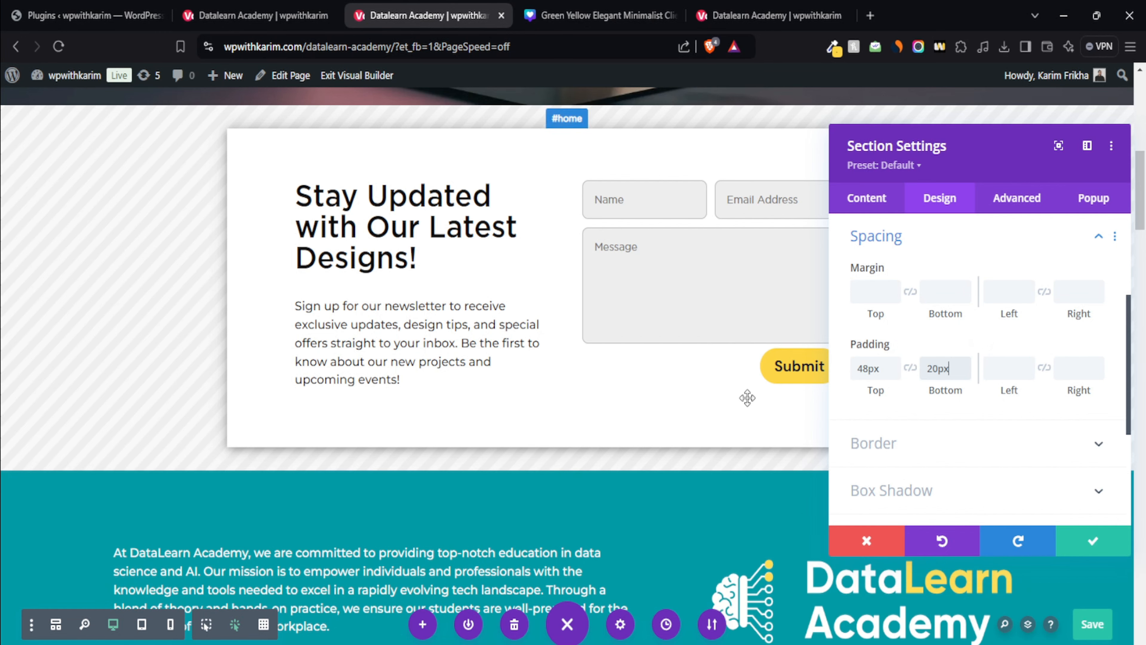
double_click(938, 368)
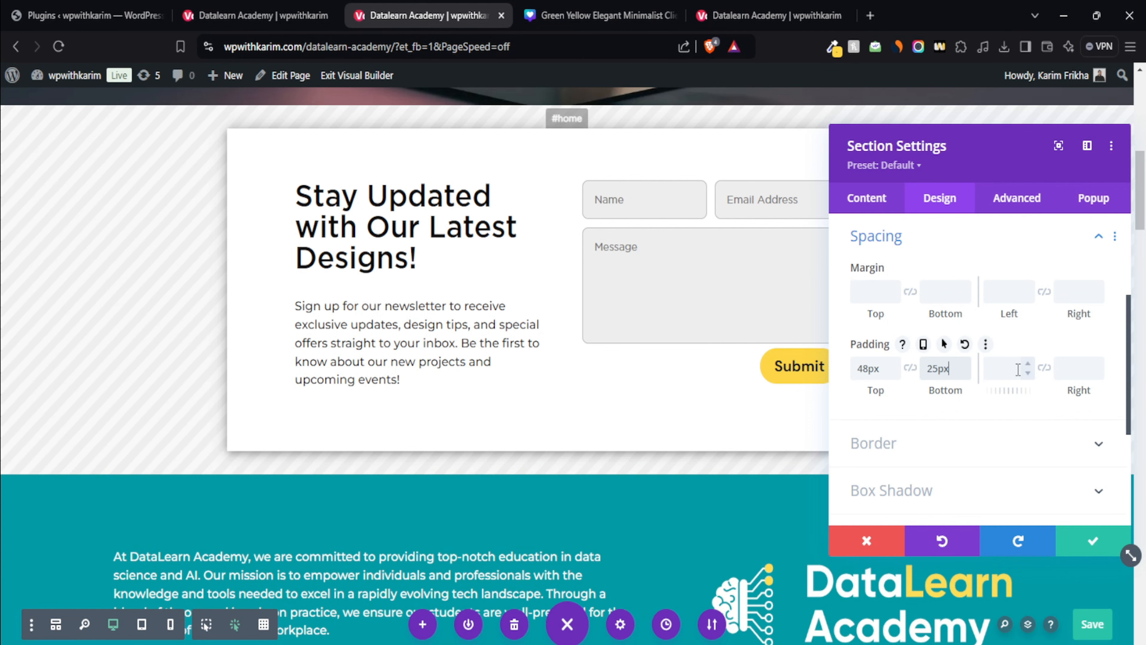
left_click(1092, 541)
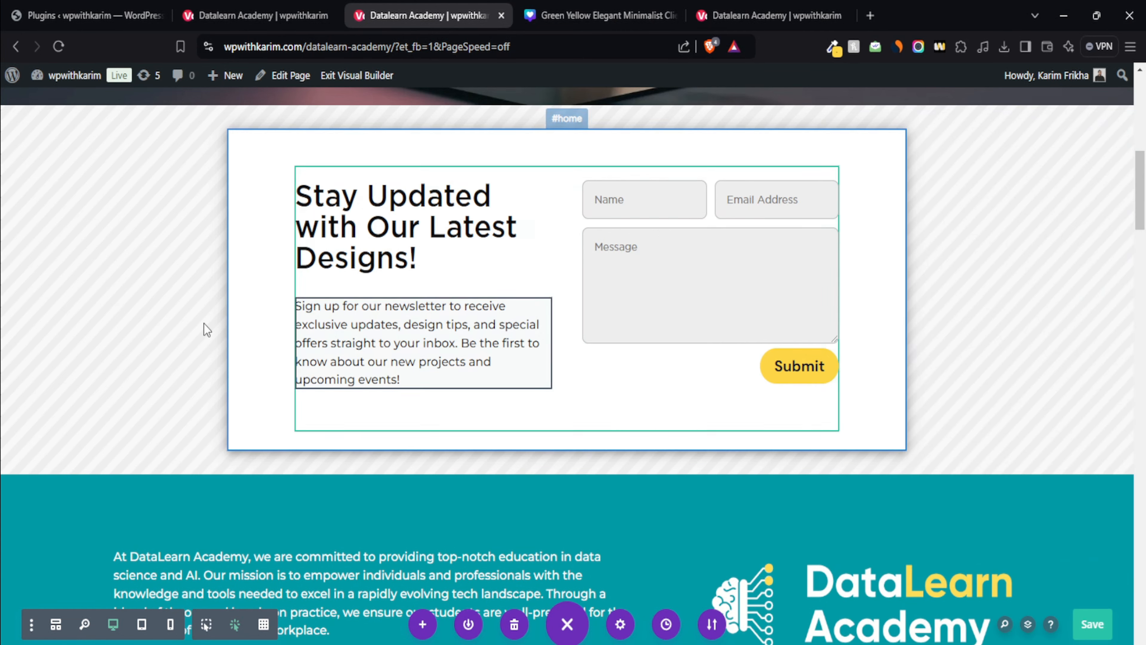
Round all four corners of the newsletter section to 10px
scroll(136, 237, "up", 3)
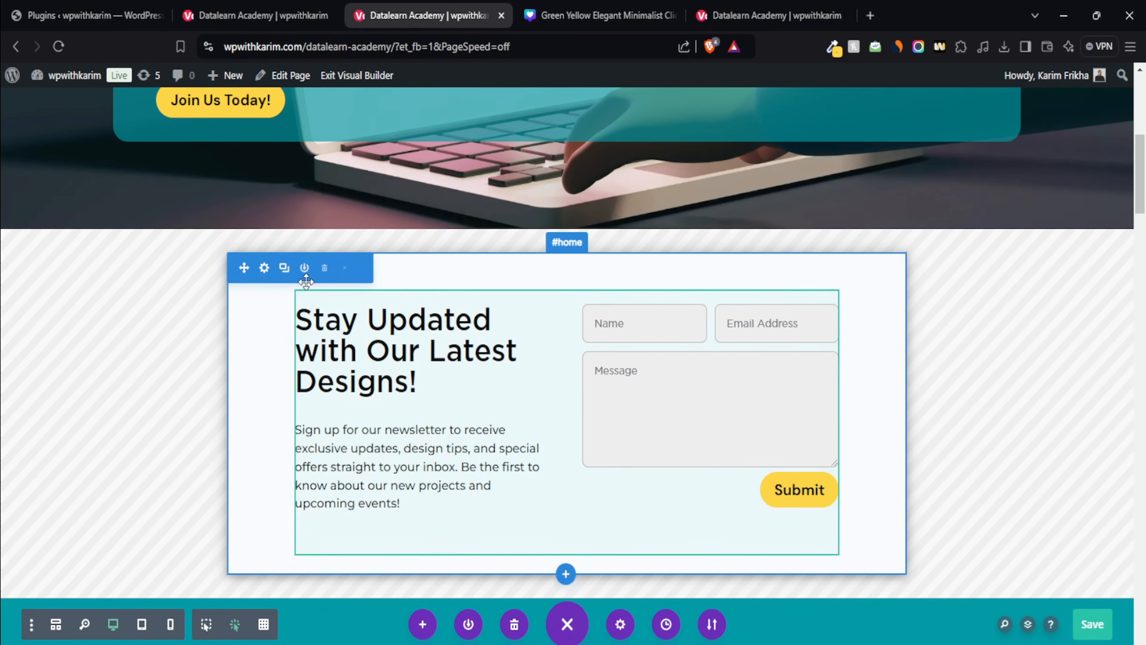
left_click(264, 267)
left_click(935, 199)
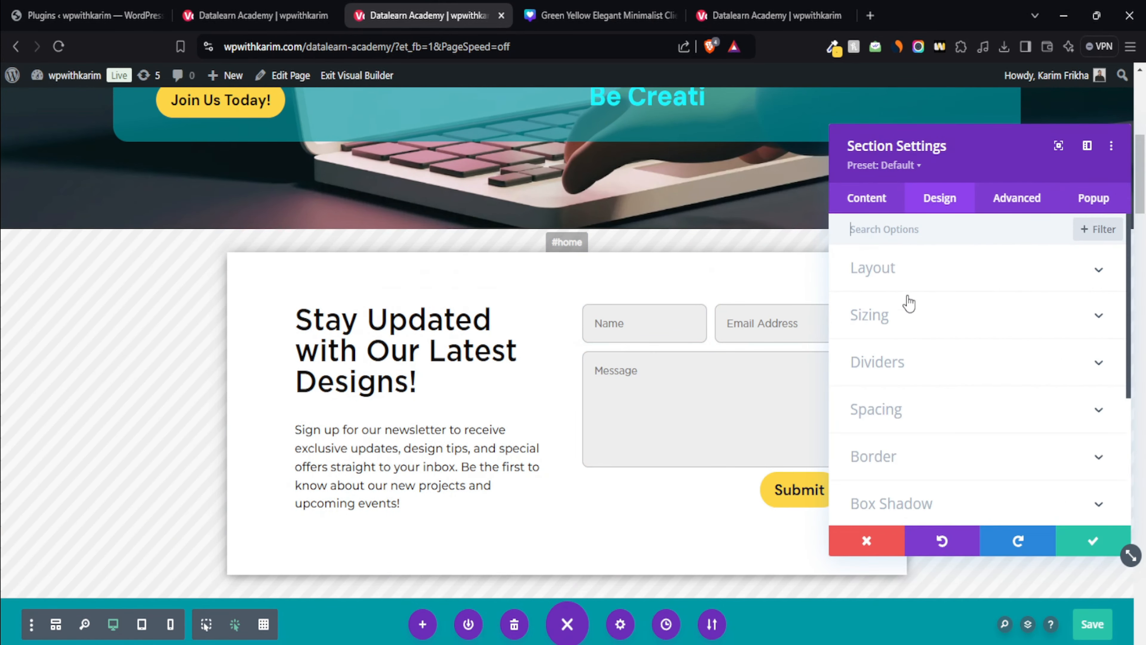
scroll(908, 312, "down", 2)
left_click(892, 388)
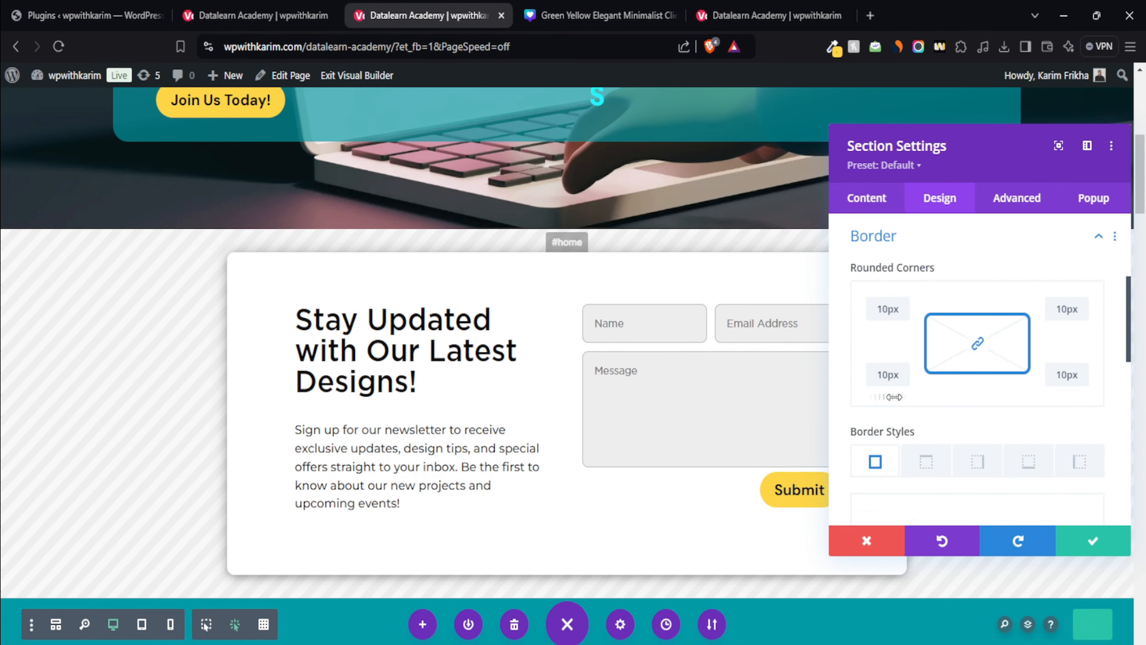
Apply the soft box shadow preset with 6px horizontal and 6px vertical offset to the newsletter section and save its settings
scroll(867, 416, "down", 5)
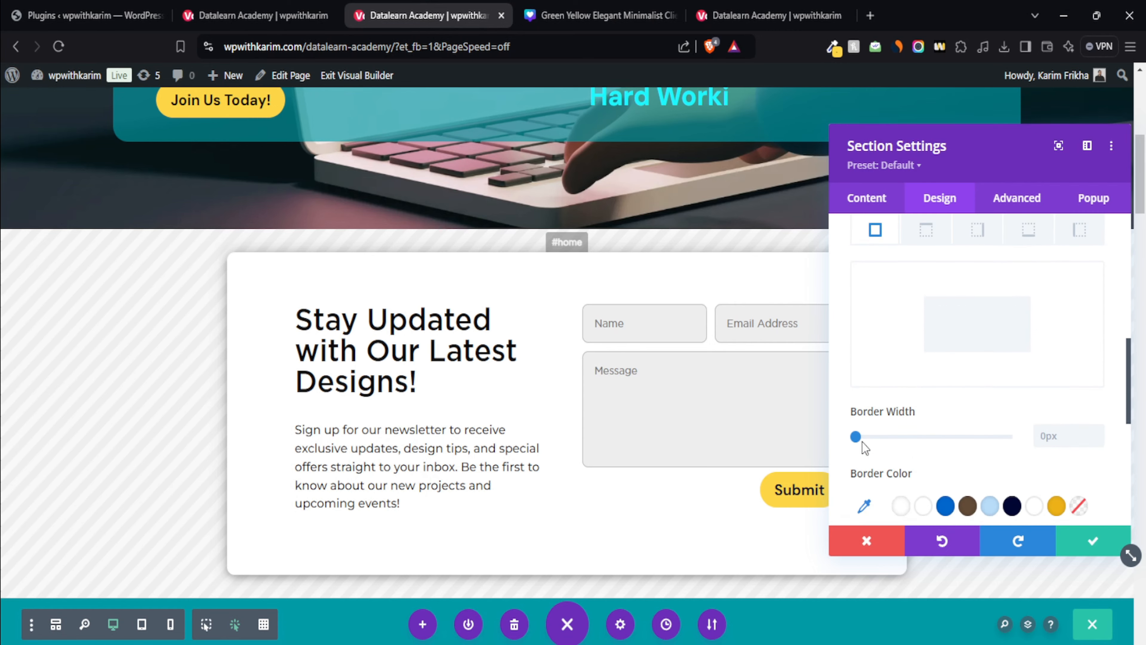
left_click(919, 290)
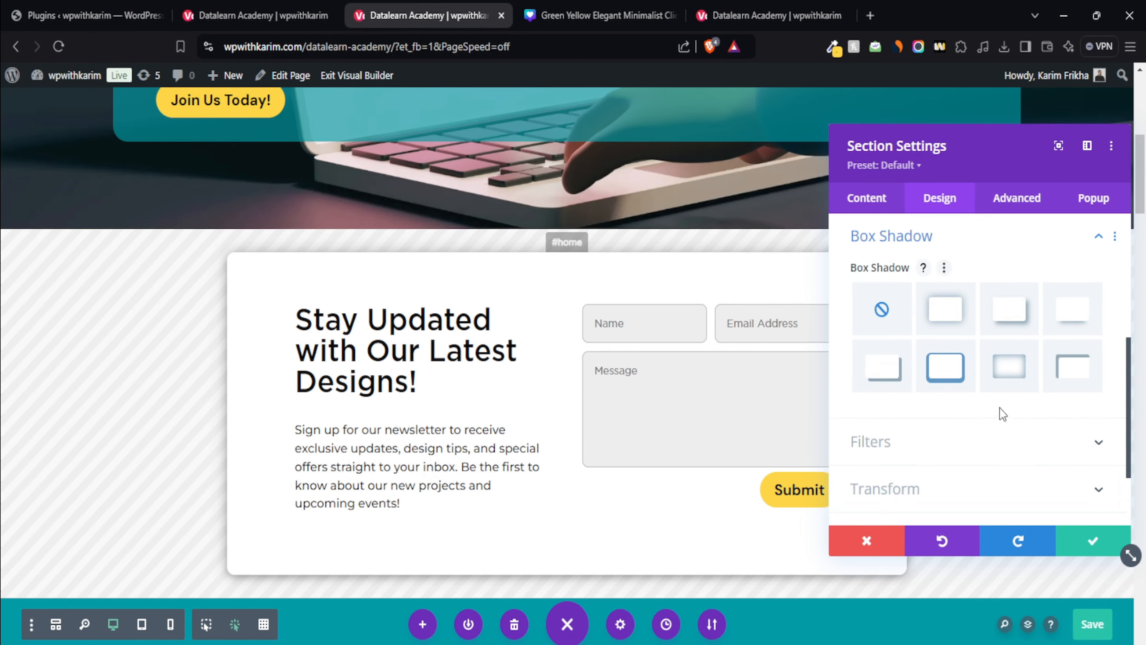
scroll(1000, 408, "up", 3)
scroll(937, 373, "down", 3)
left_click(1061, 310)
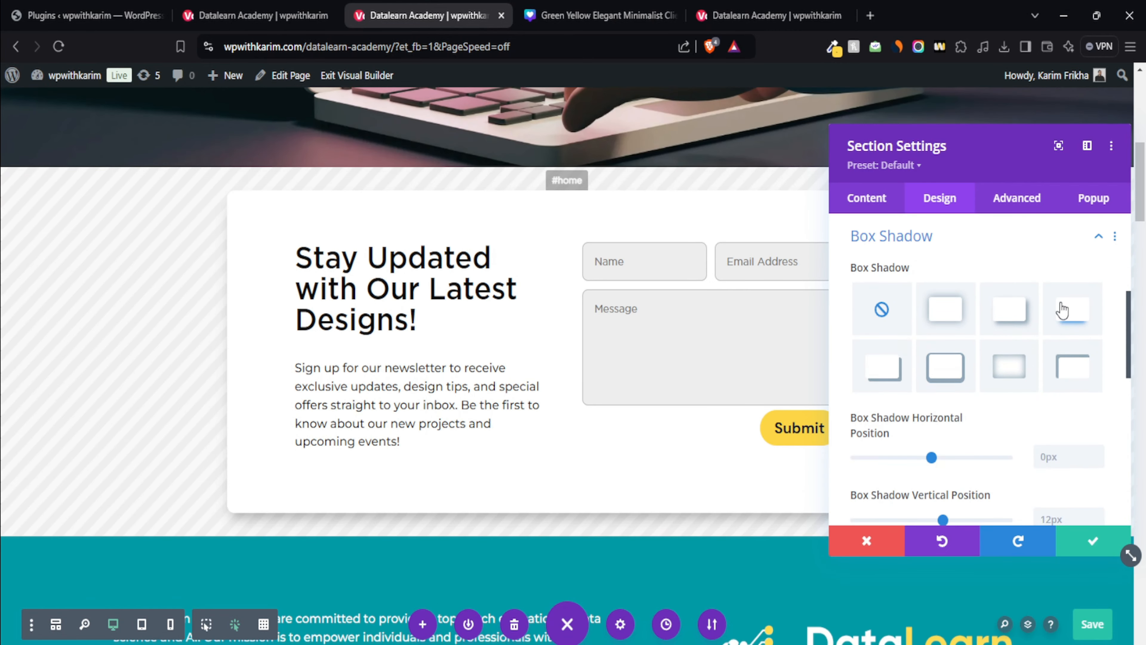
left_click(1010, 316)
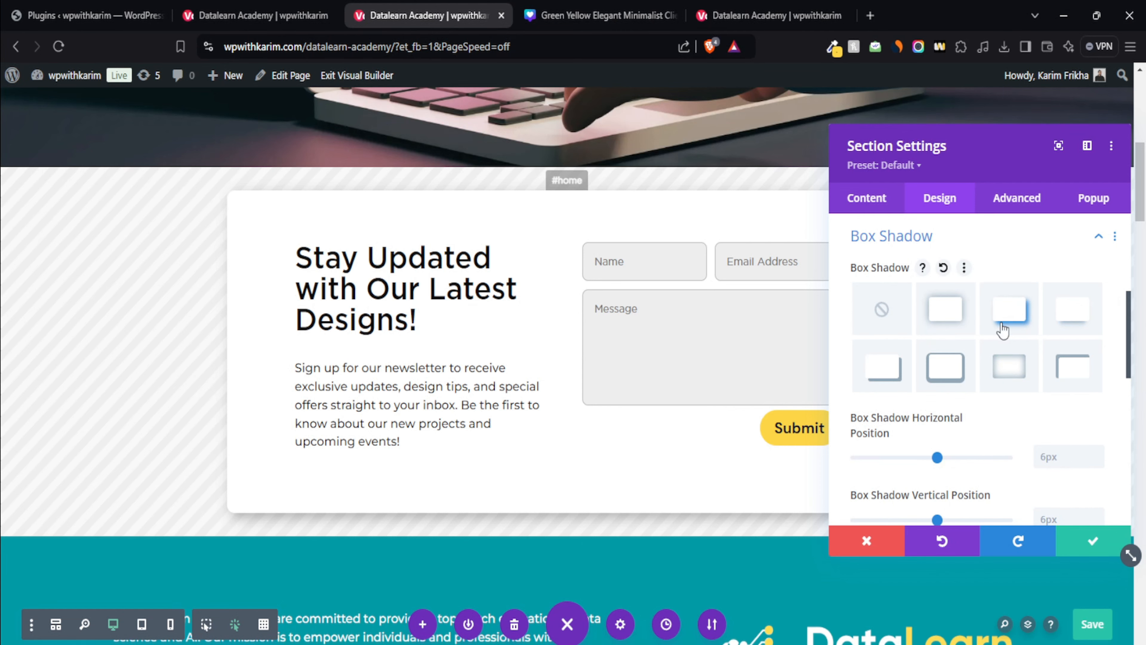
left_click(1091, 544)
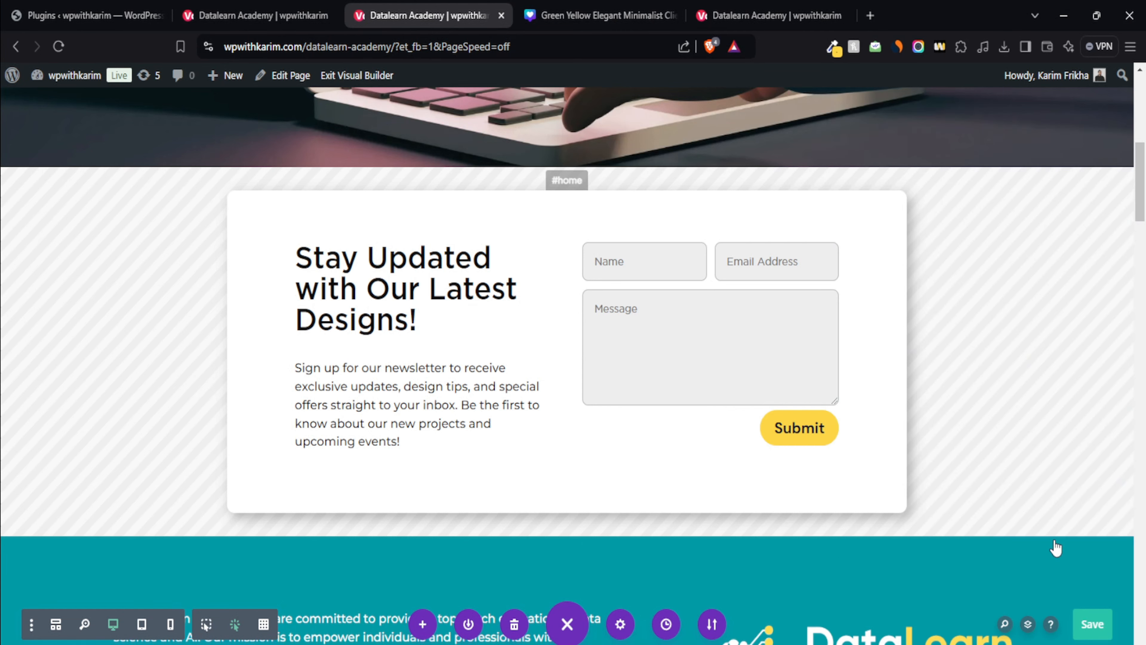
scroll(200, 333, "up", 2)
scroll(290, 355, "down", 1)
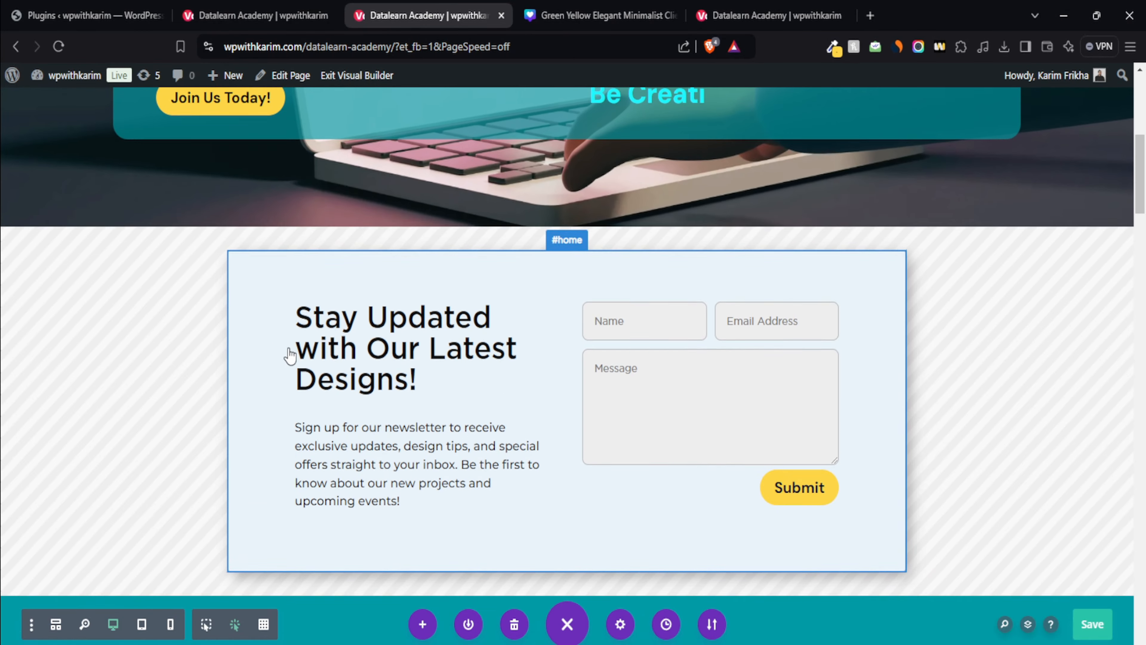
Save the page with the styled newsletter section
scroll(290, 355, "down", 1)
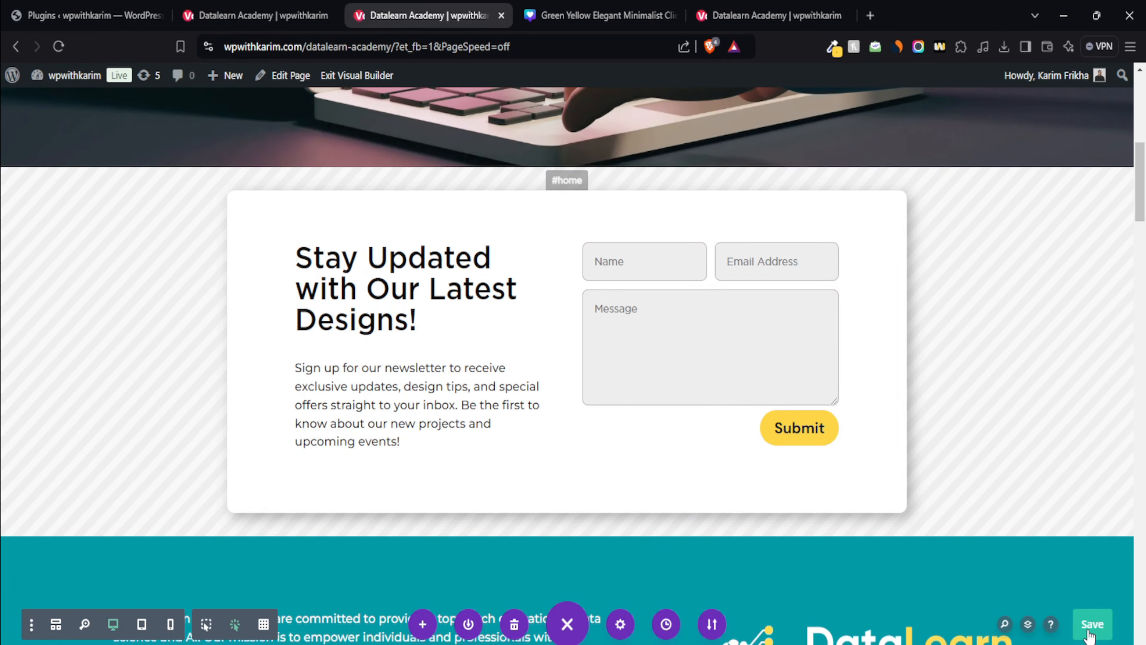
left_click(1091, 625)
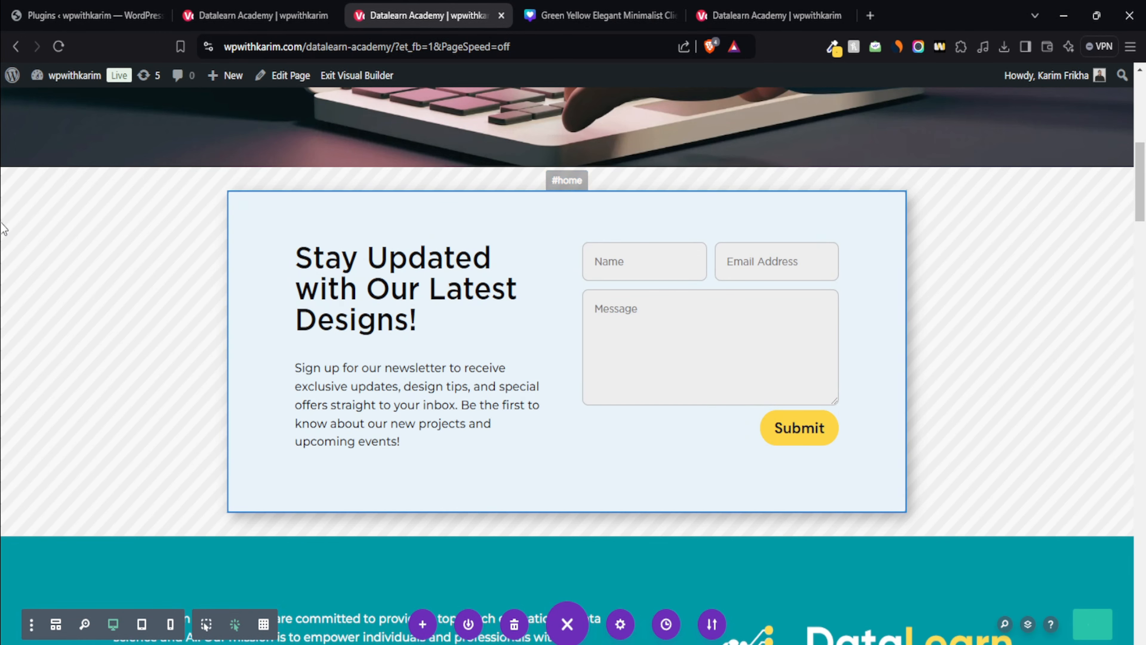
Open the newsletter section's background image setting and bring up the media library to choose an image
left_click(277, 218)
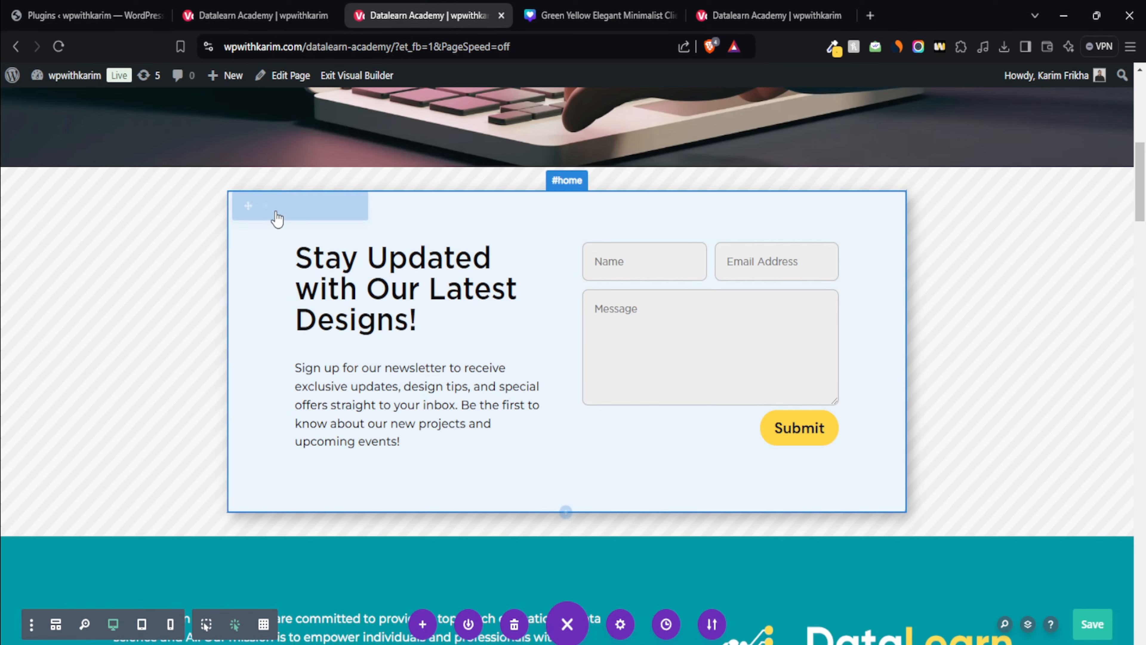
left_click(264, 206)
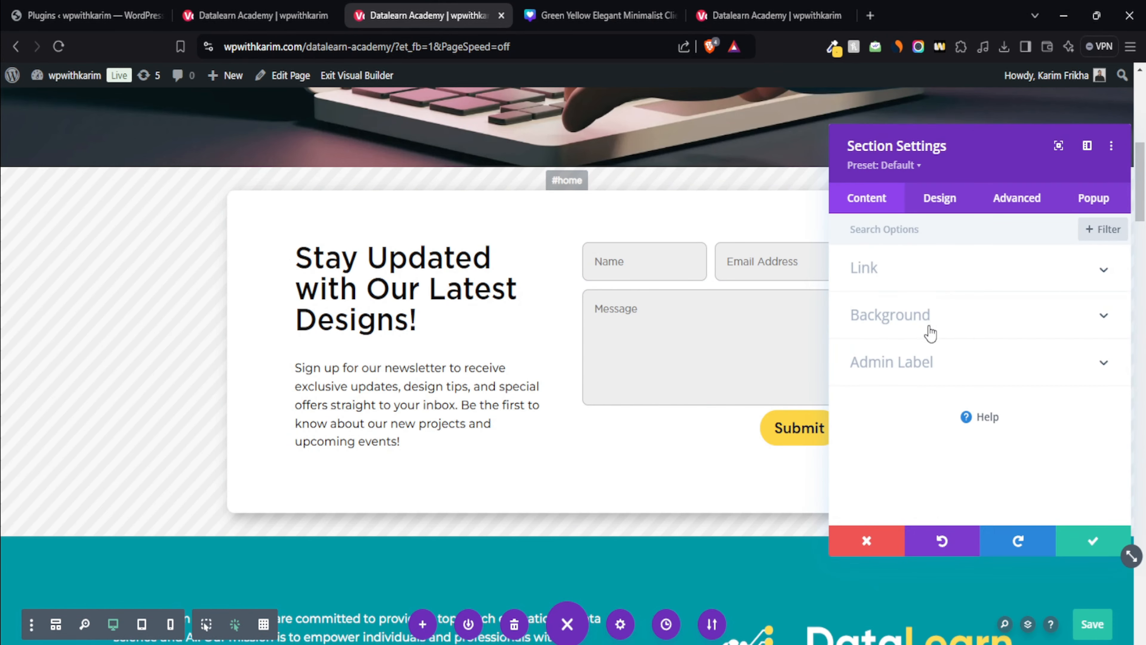
left_click(918, 326)
left_click(953, 296)
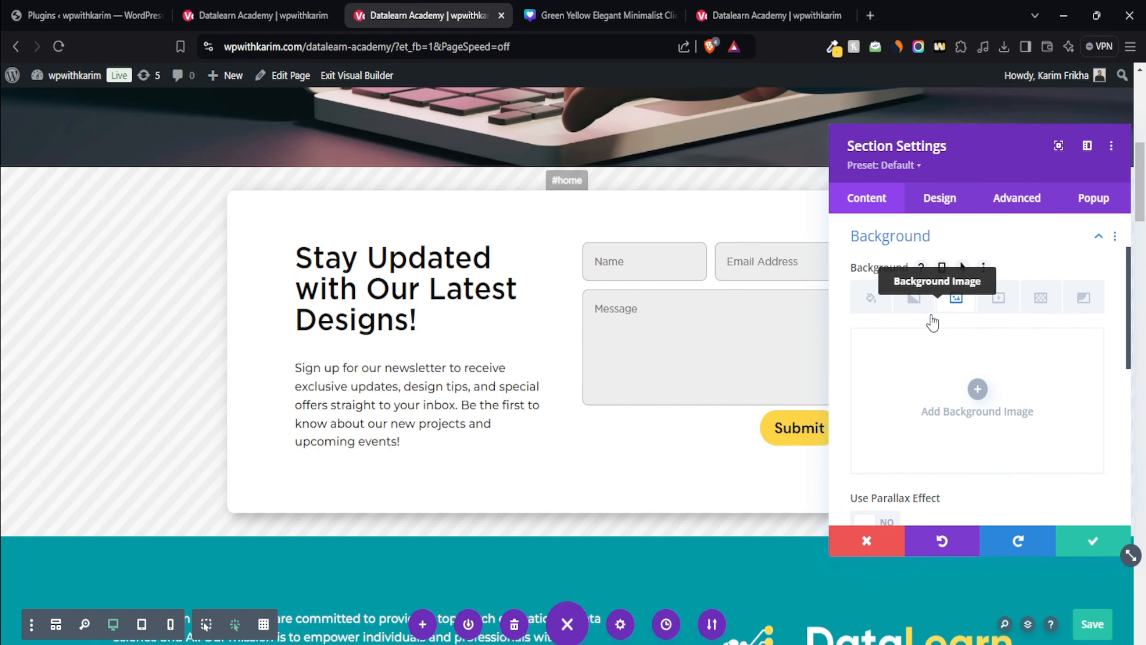
left_click(959, 396)
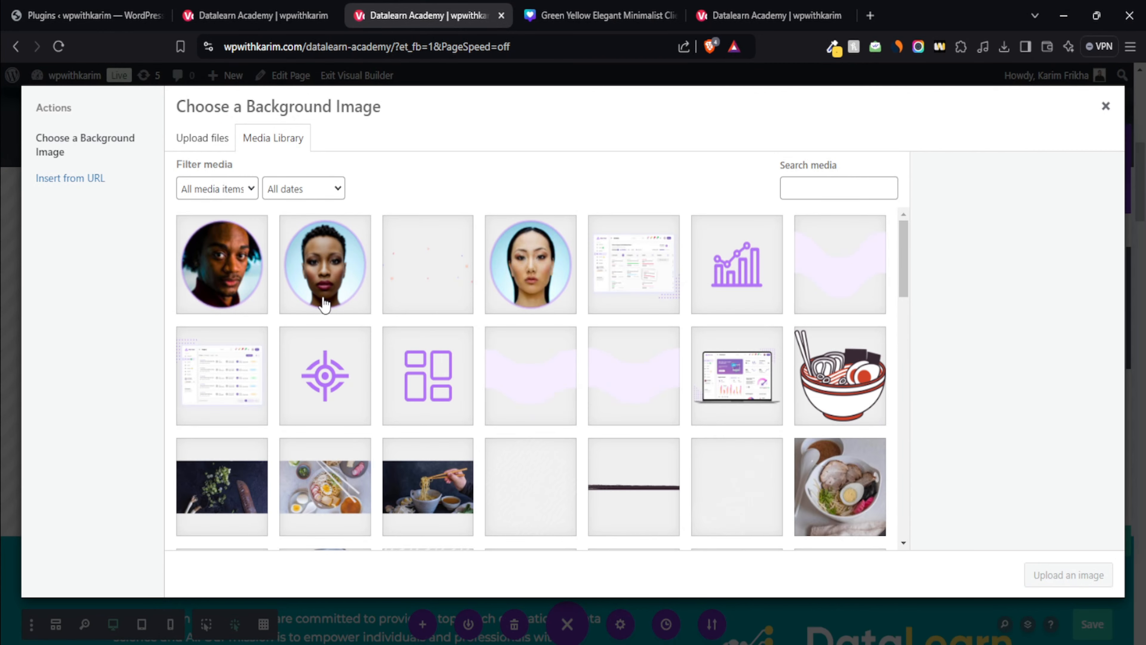
left_click(1106, 106)
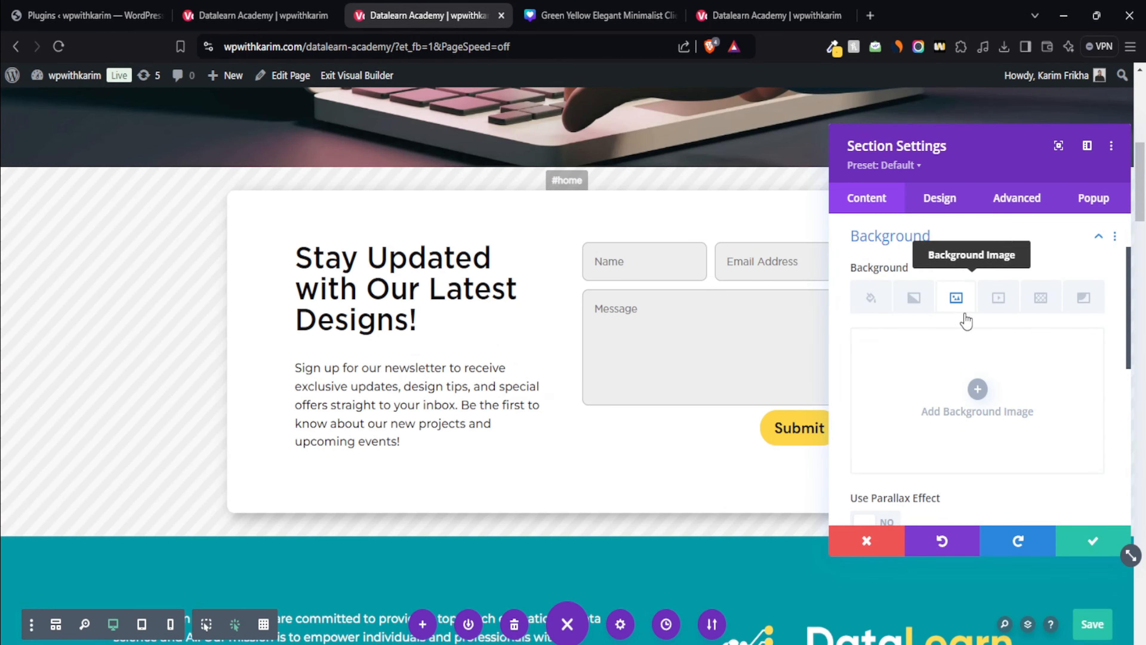
scroll(929, 269, "up", 2)
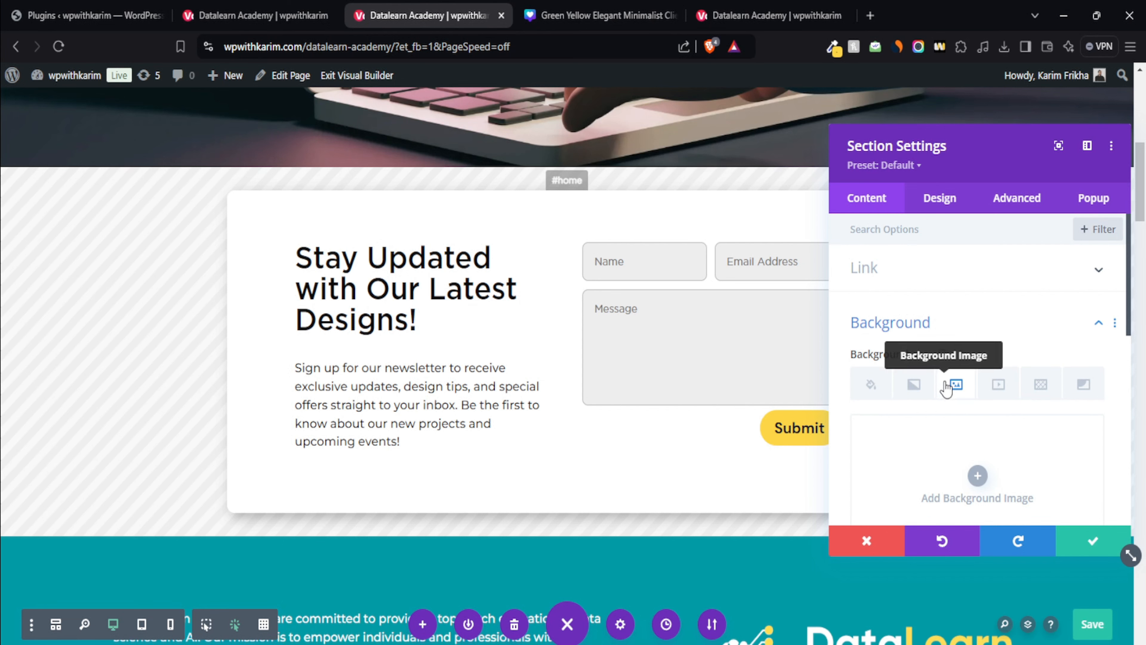
scroll(953, 380, "down", 2)
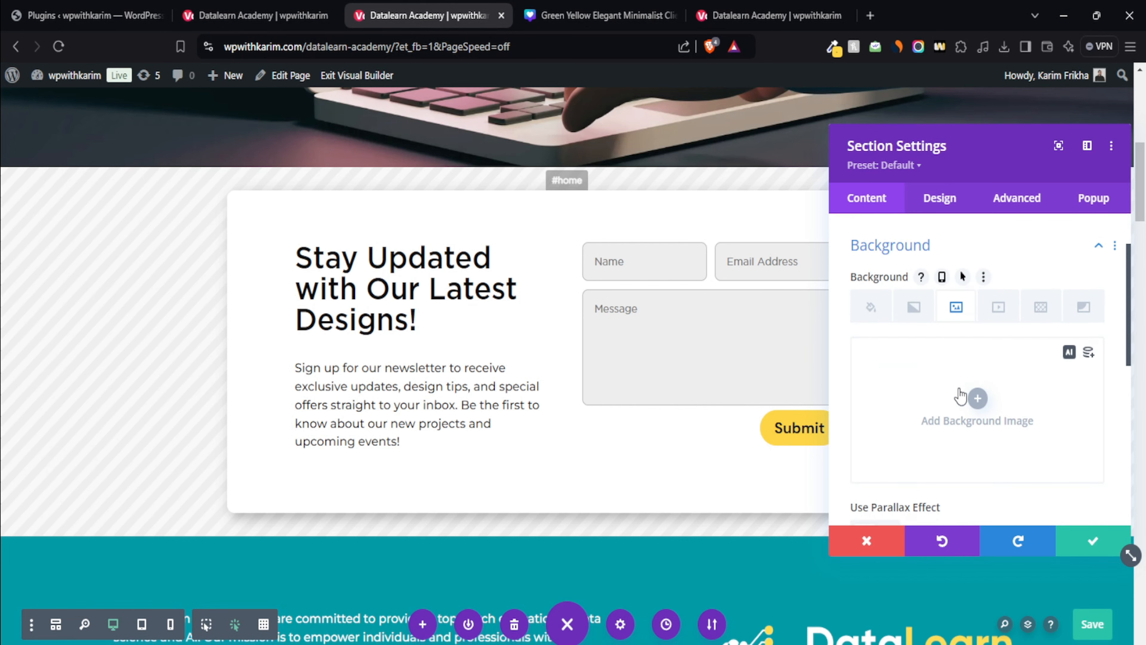
left_click(961, 397)
left_click(194, 142)
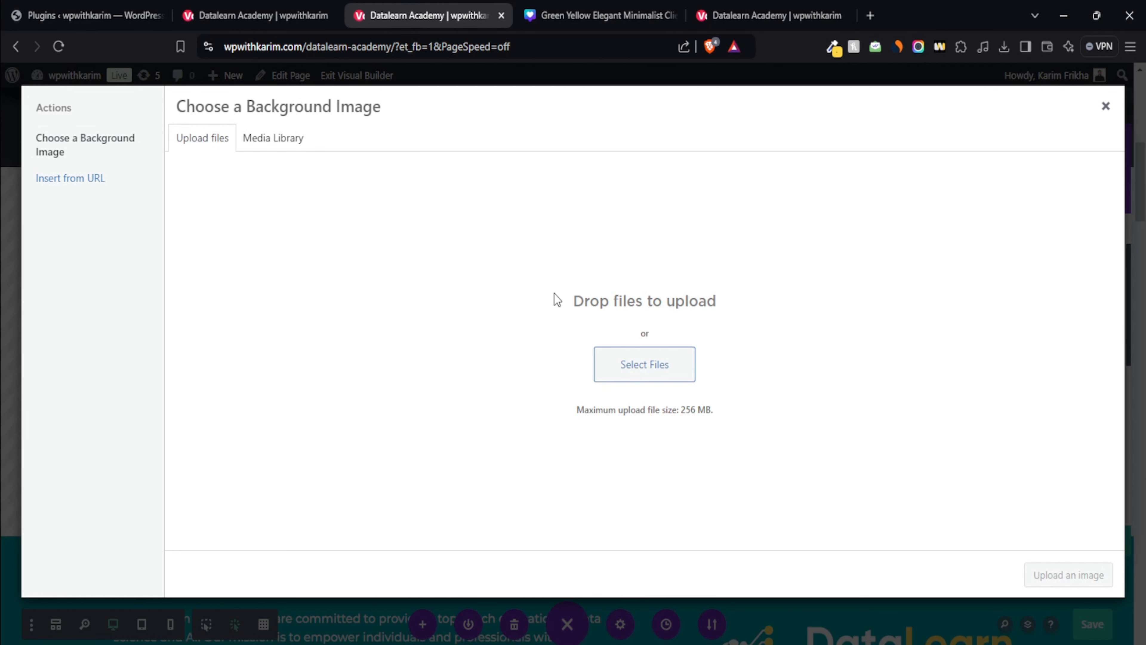
left_click_drag(554, 294, 804, 297)
left_click(605, 362)
Set the media library image 5-10.webp, the hand on a laptop with a graduation cap, as the newsletter section's background
left_click(273, 138)
scroll(456, 300, "down", 6)
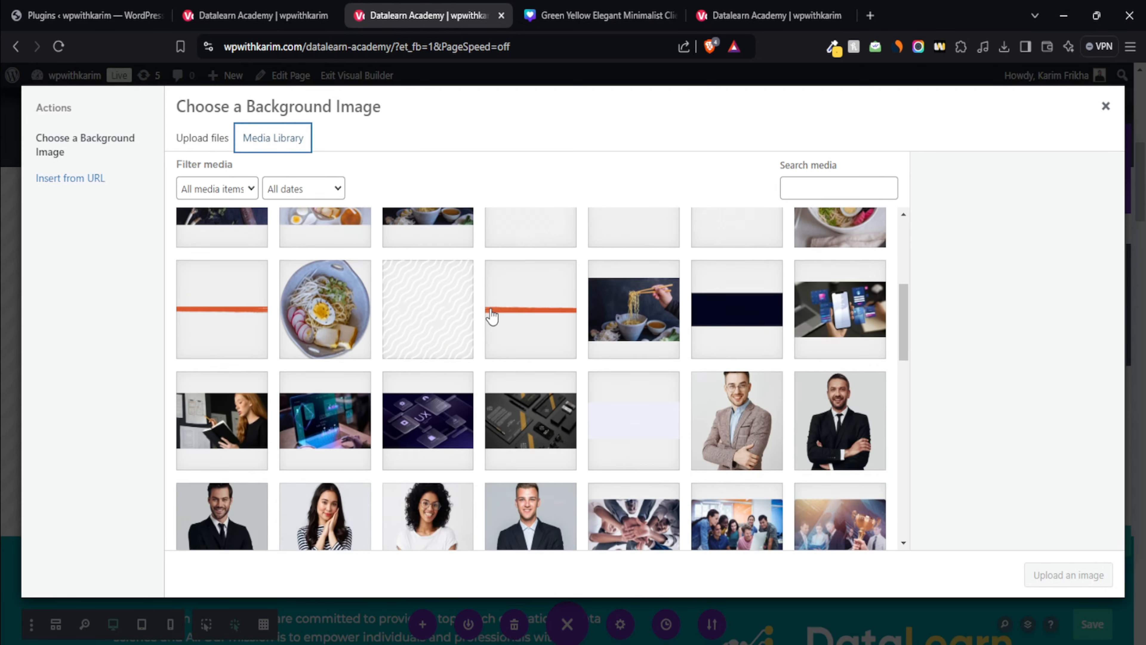
scroll(456, 302, "up", 7)
scroll(338, 261, "down", 3)
scroll(343, 264, "down", 4)
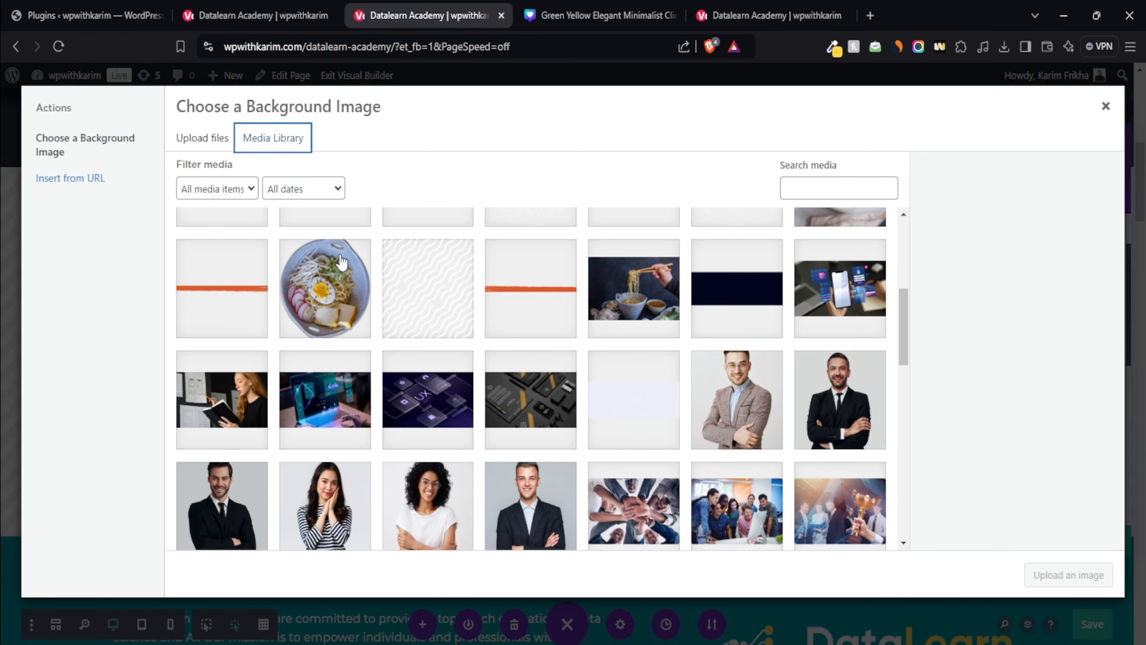
scroll(499, 325, "down", 10)
scroll(470, 357, "down", 3)
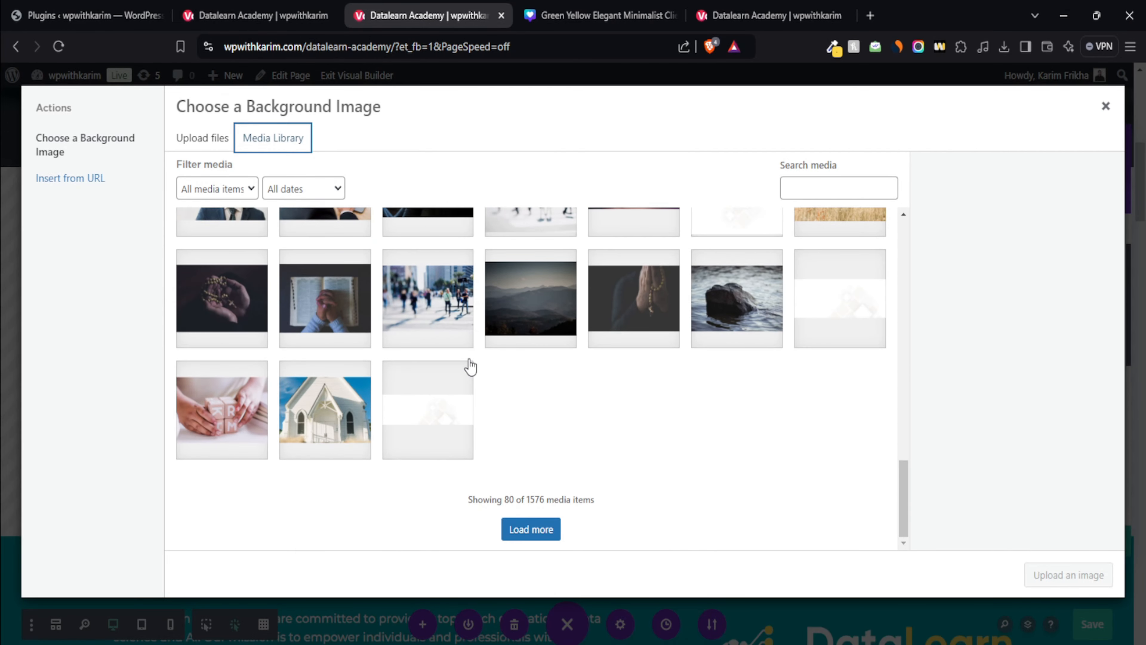
left_click(531, 531)
scroll(379, 254, "down", 10)
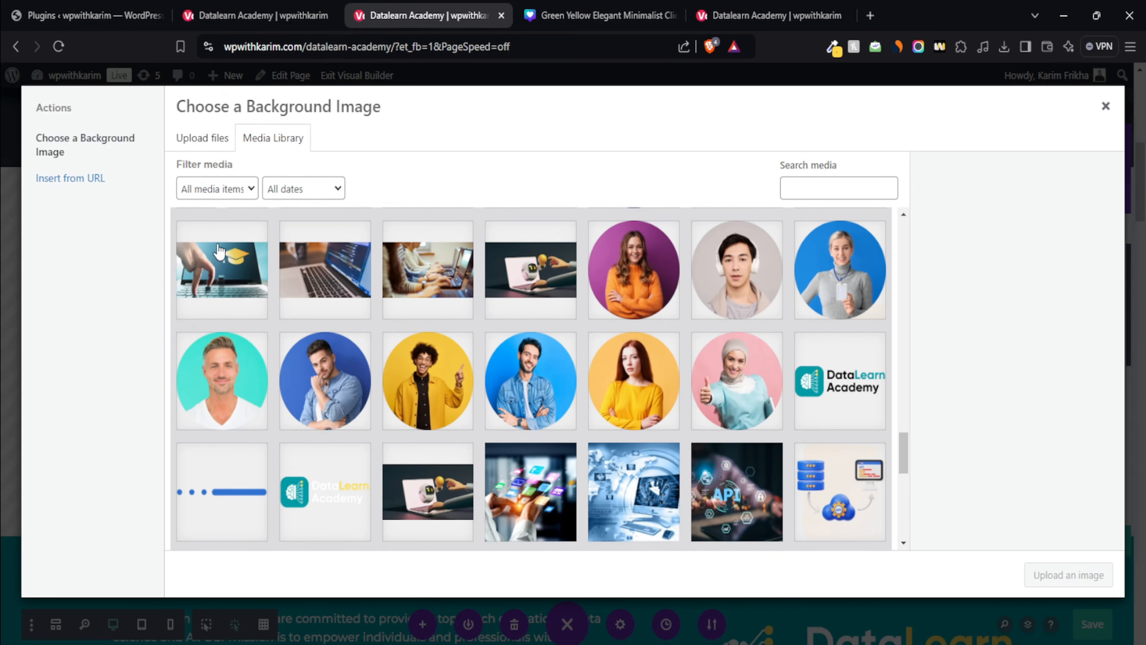
left_click(461, 279)
left_click(519, 281)
left_click(252, 287)
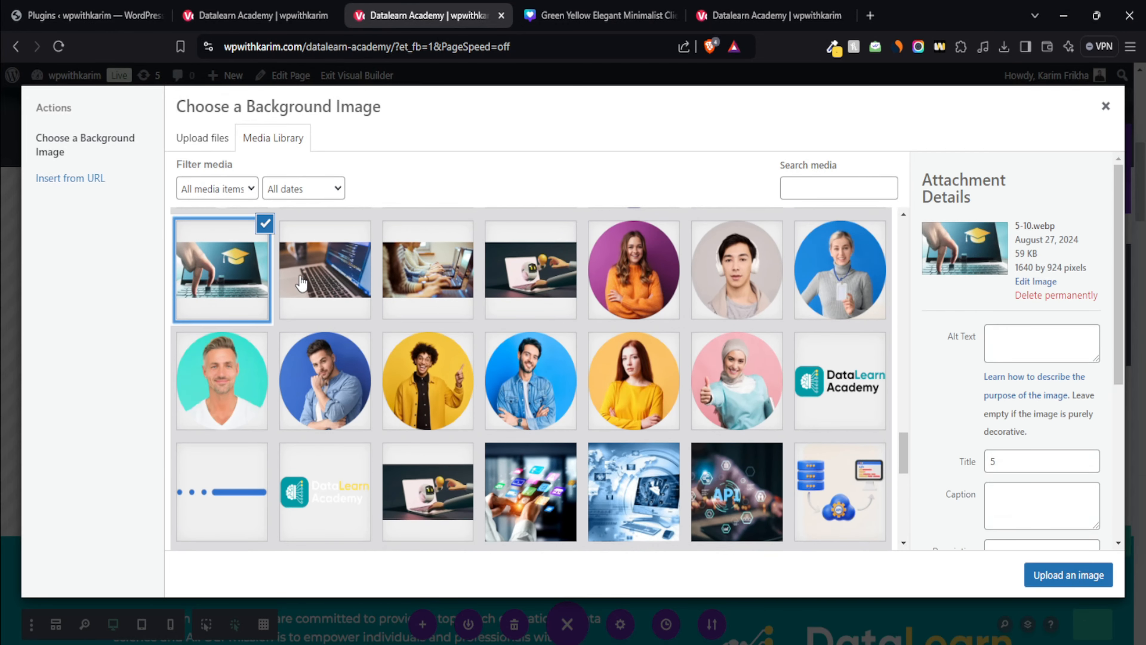
left_click(1052, 574)
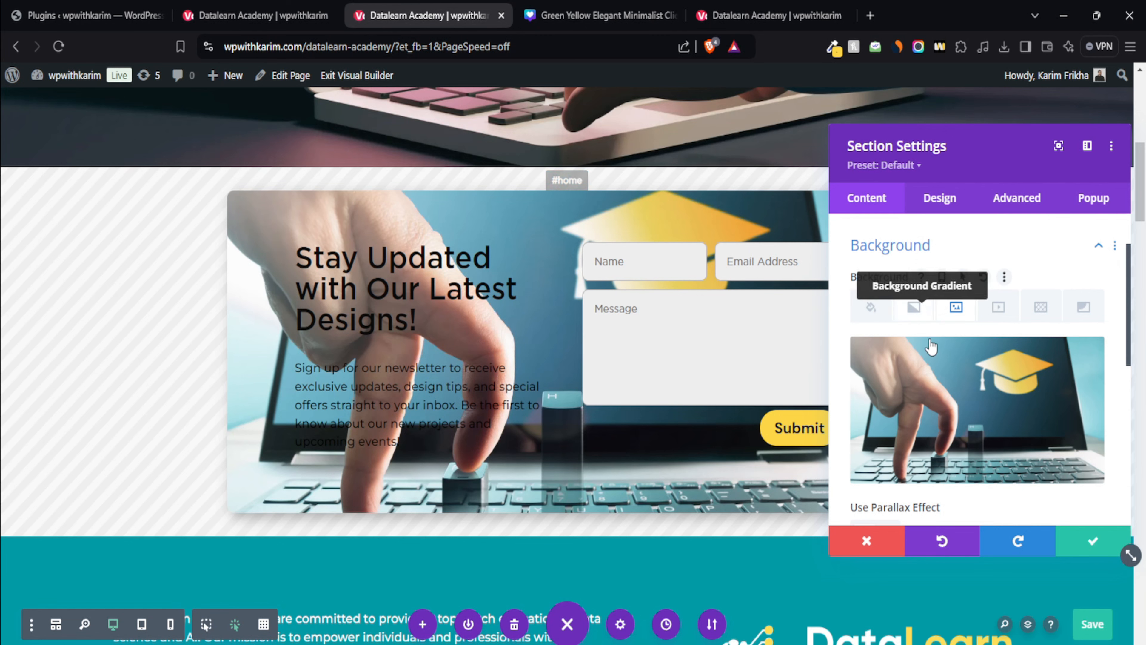
Add a background gradient to the newsletter section
scroll(963, 429, "down", 2)
scroll(916, 321, "up", 5)
left_click(914, 384)
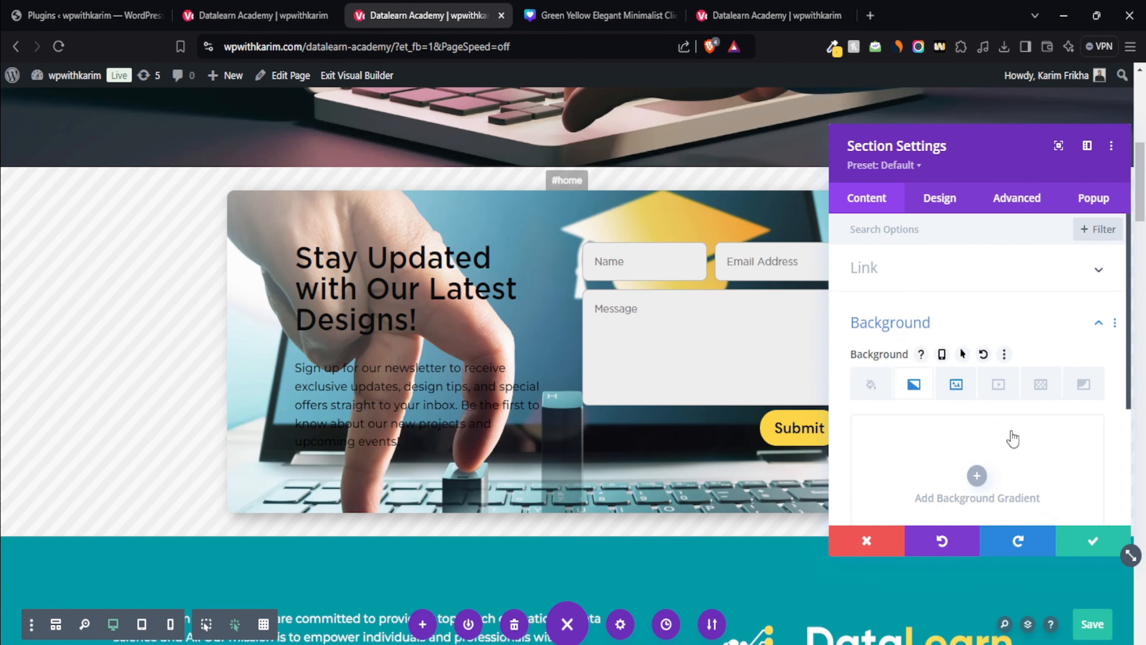
scroll(944, 309, "down", 3)
left_click(945, 309)
scroll(942, 422, "down", 5)
scroll(963, 409, "up", 5)
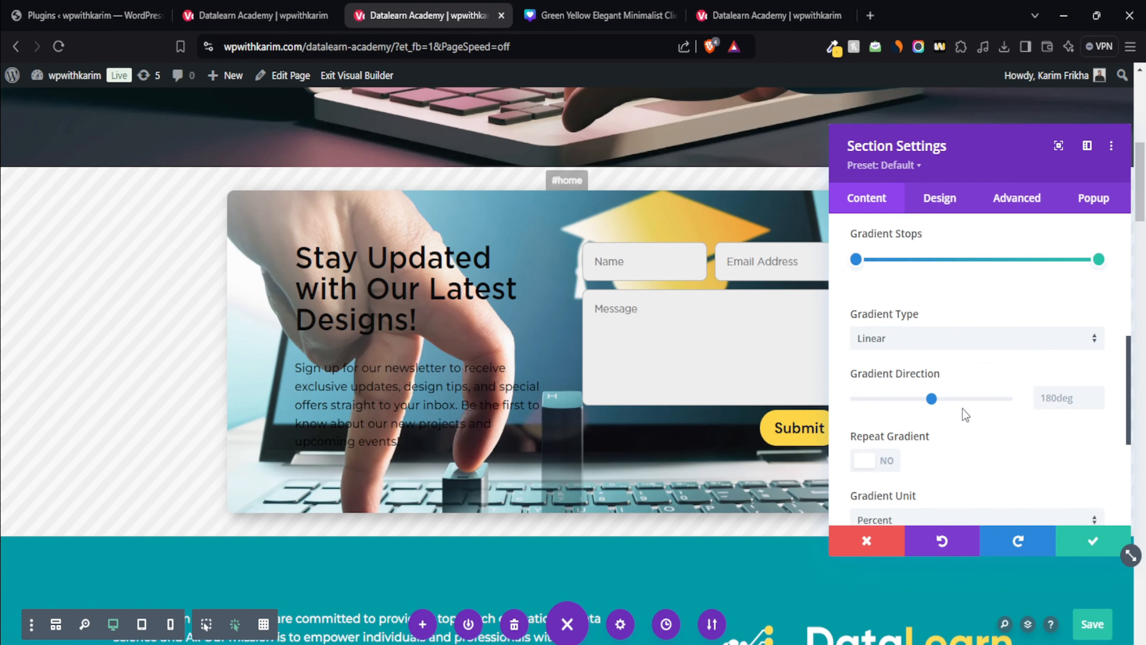
scroll(911, 389, "up", 2)
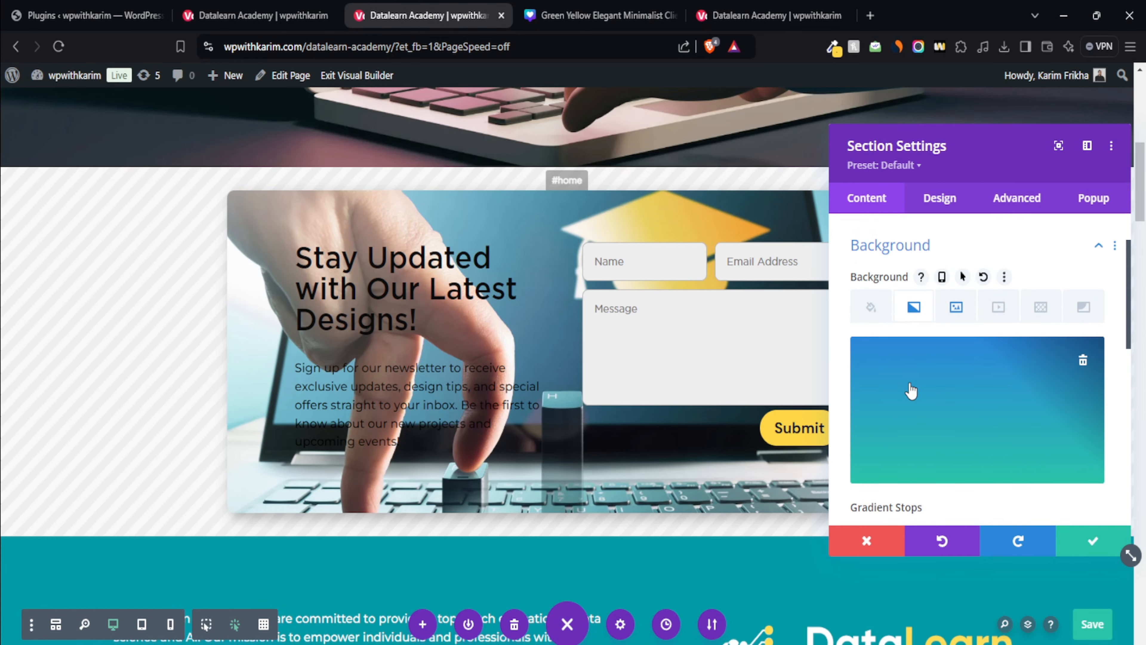
Place the newsletter section's gradient above its background image
scroll(926, 363, "down", 6)
scroll(936, 348, "up", 2)
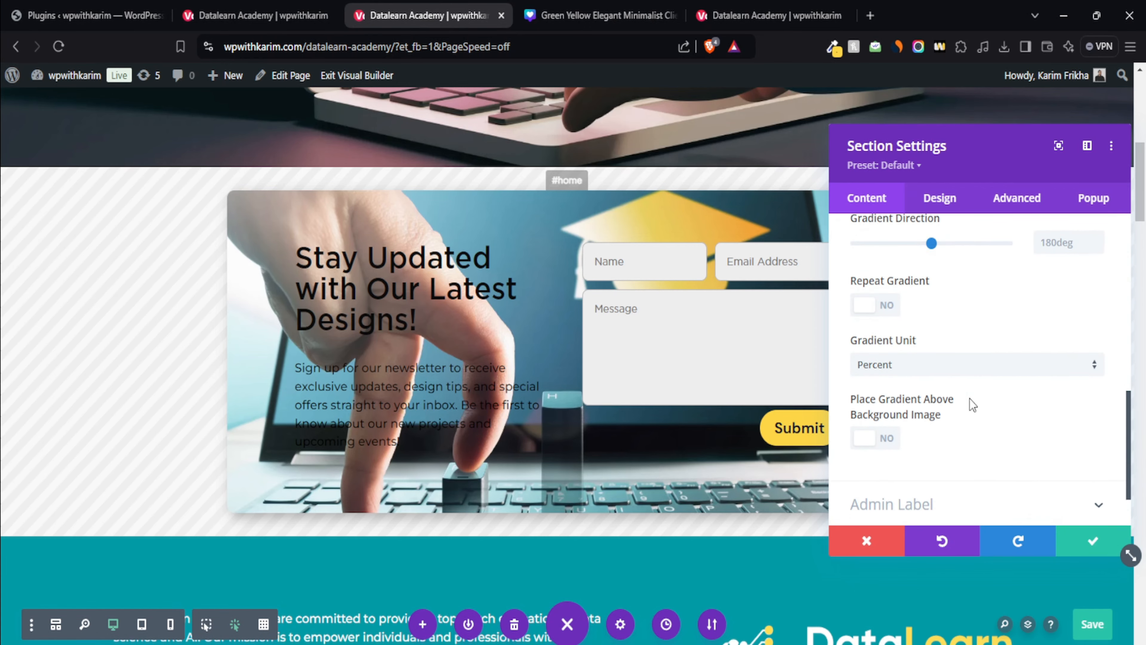
scroll(970, 399, "down", 2)
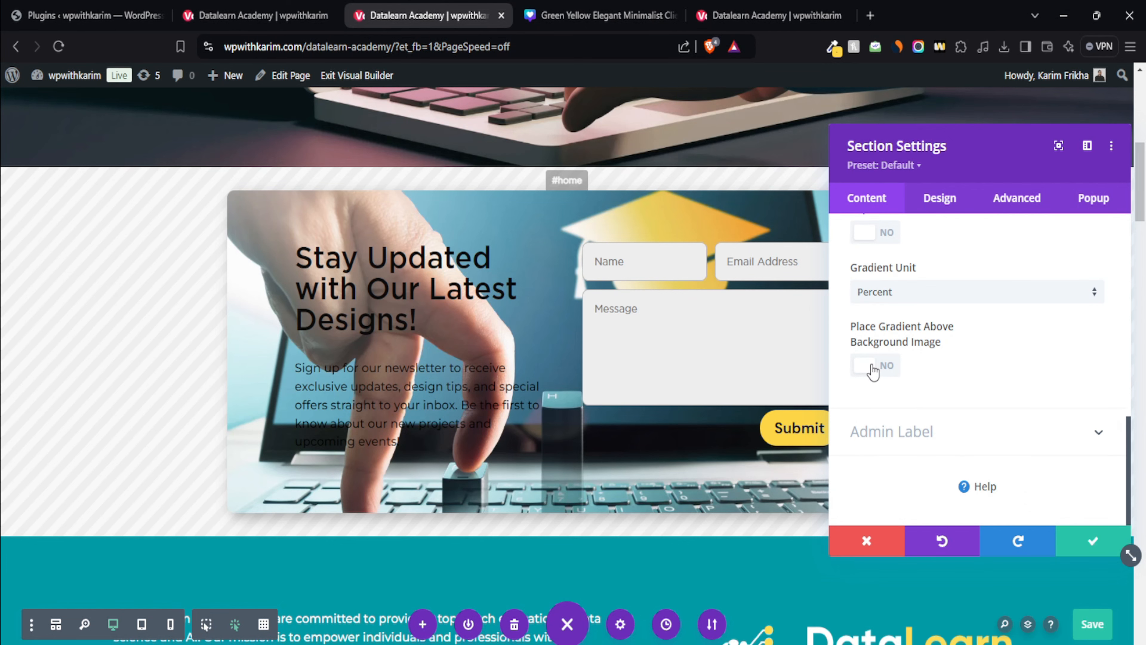
left_click(874, 370)
Make the first gradient stop semi-transparent, rgba(43,135,218,0.45), and save the section settings
scroll(806, 425, "up", 2)
scroll(1000, 414, "up", 3)
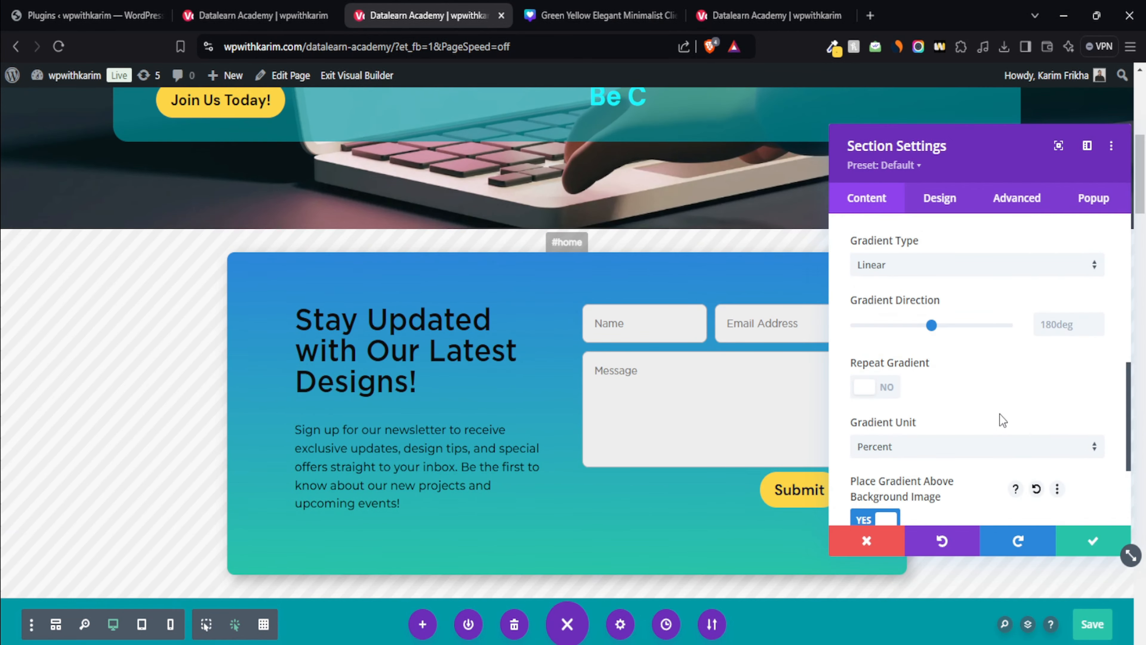
scroll(998, 420, "up", 4)
scroll(853, 361, "down", 1)
left_click(856, 416)
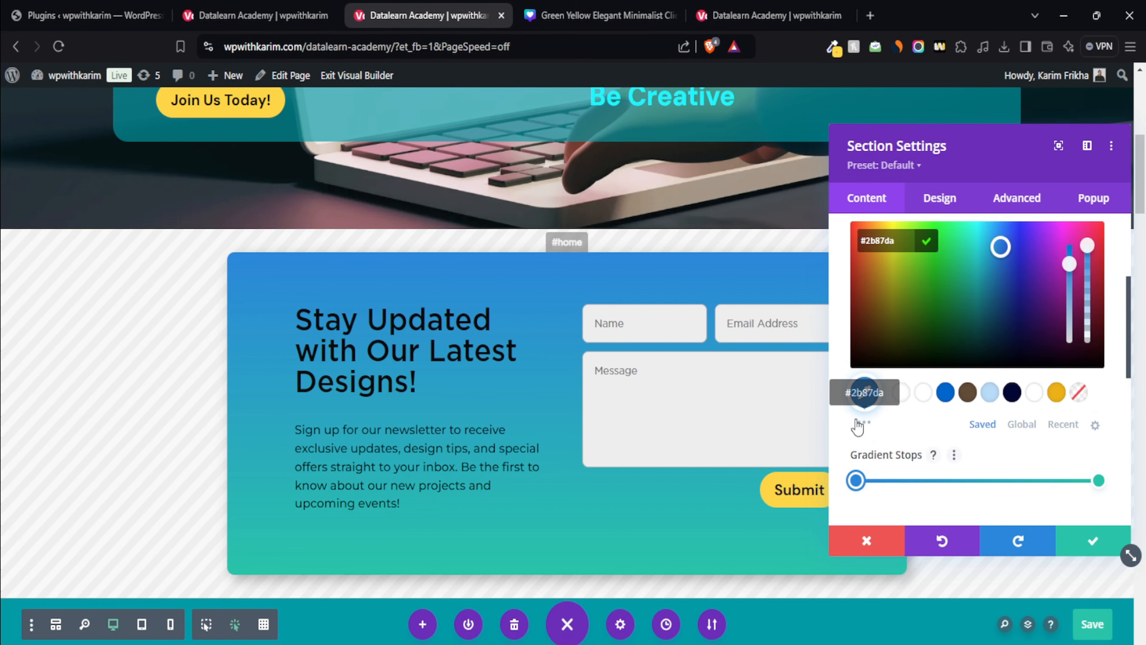
left_click_drag(1089, 249, 1091, 299)
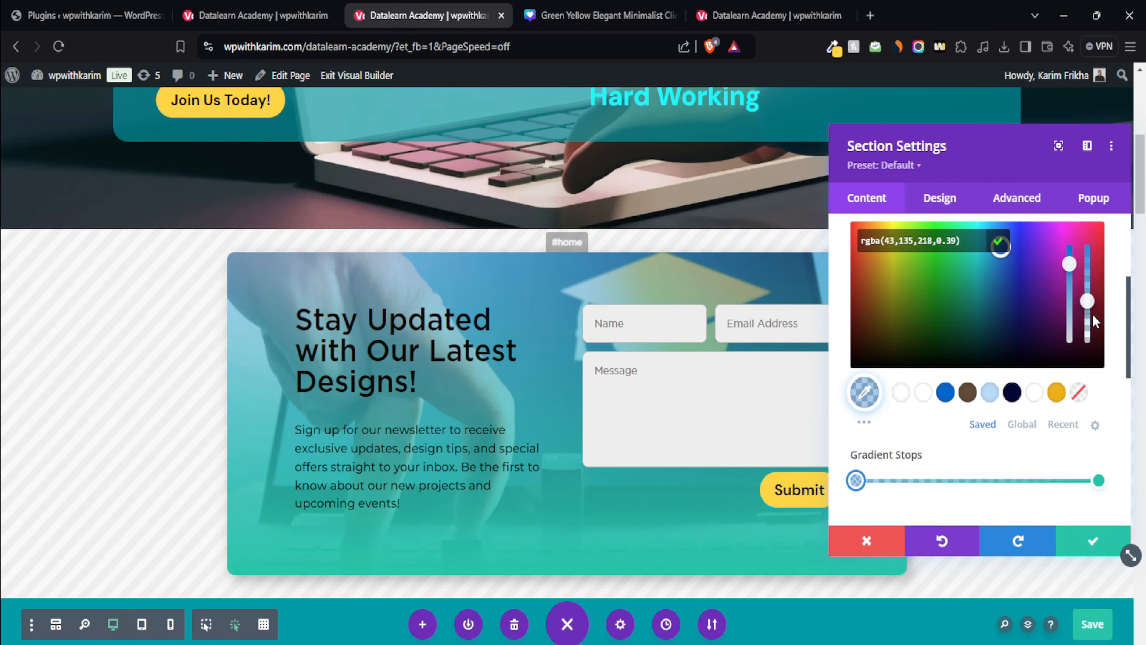
left_click_drag(1093, 315, 1089, 297)
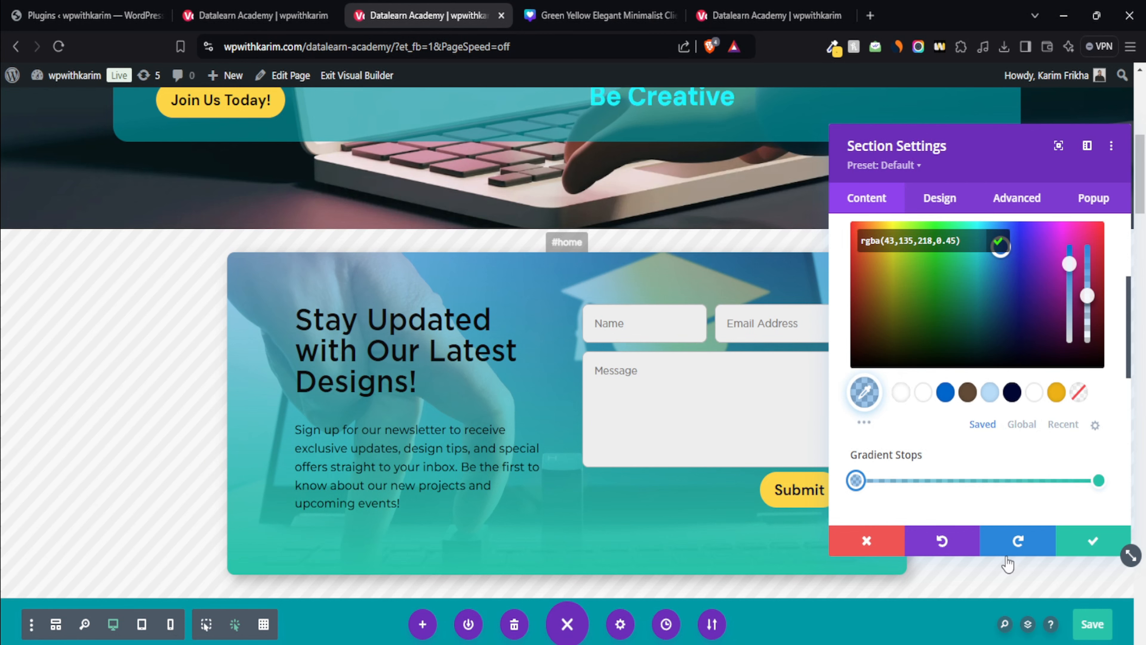
left_click(1093, 540)
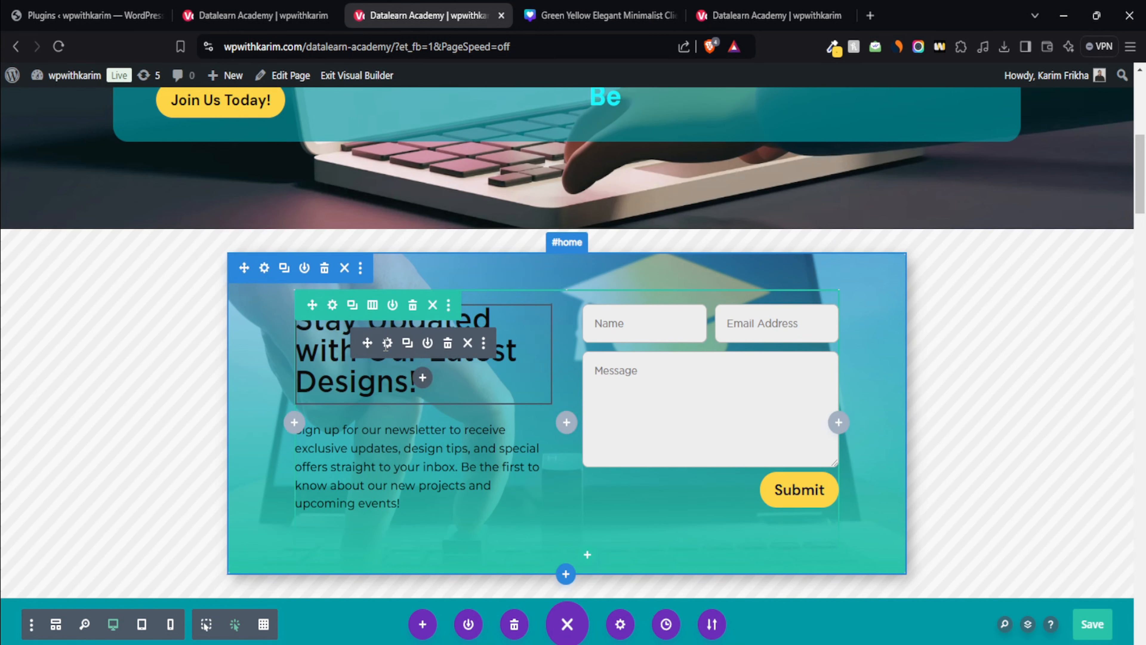
Set the Heading 2 text color of "Stay Updated with Our Latest Designs!" to white
left_click(387, 344)
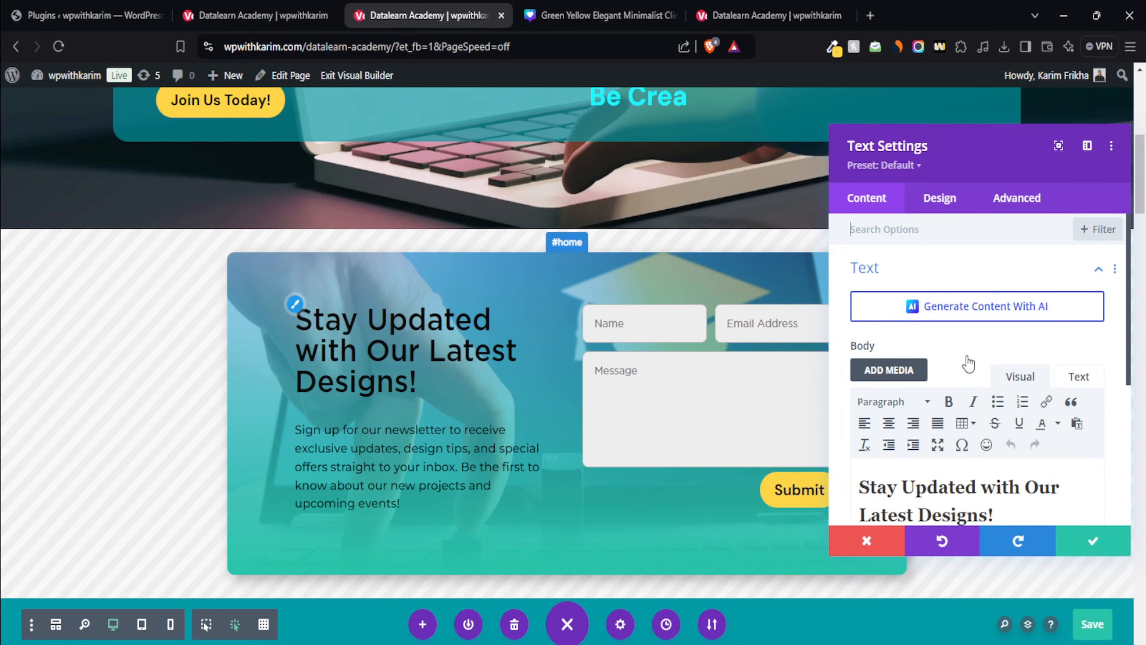
left_click(939, 198)
scroll(975, 362, "down", 5)
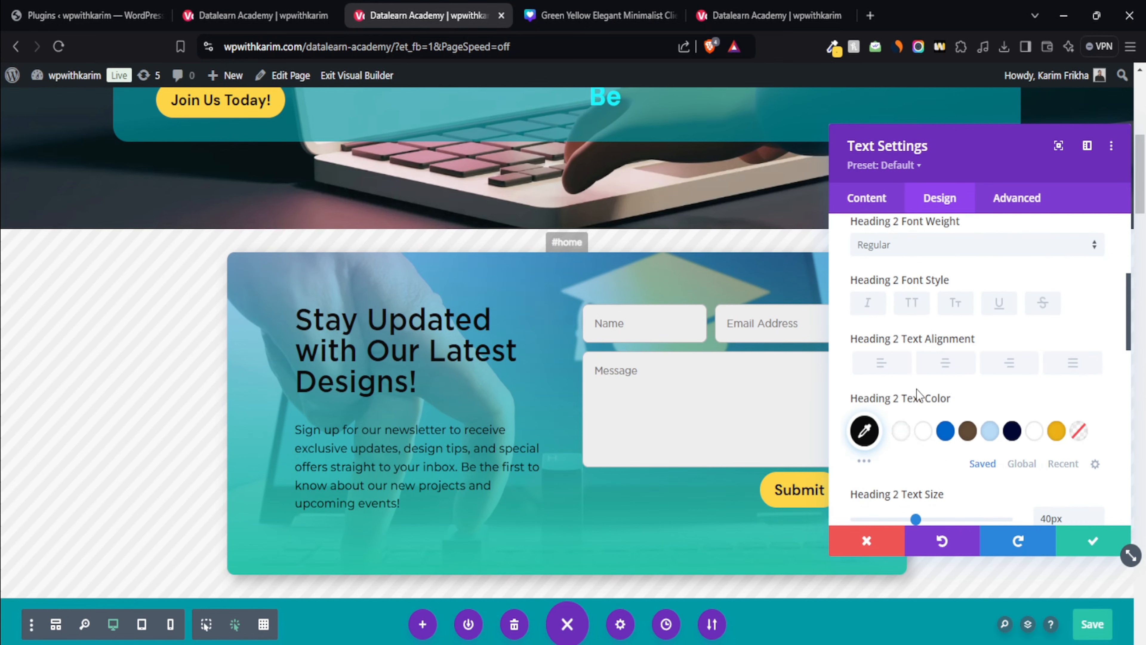
left_click(901, 431)
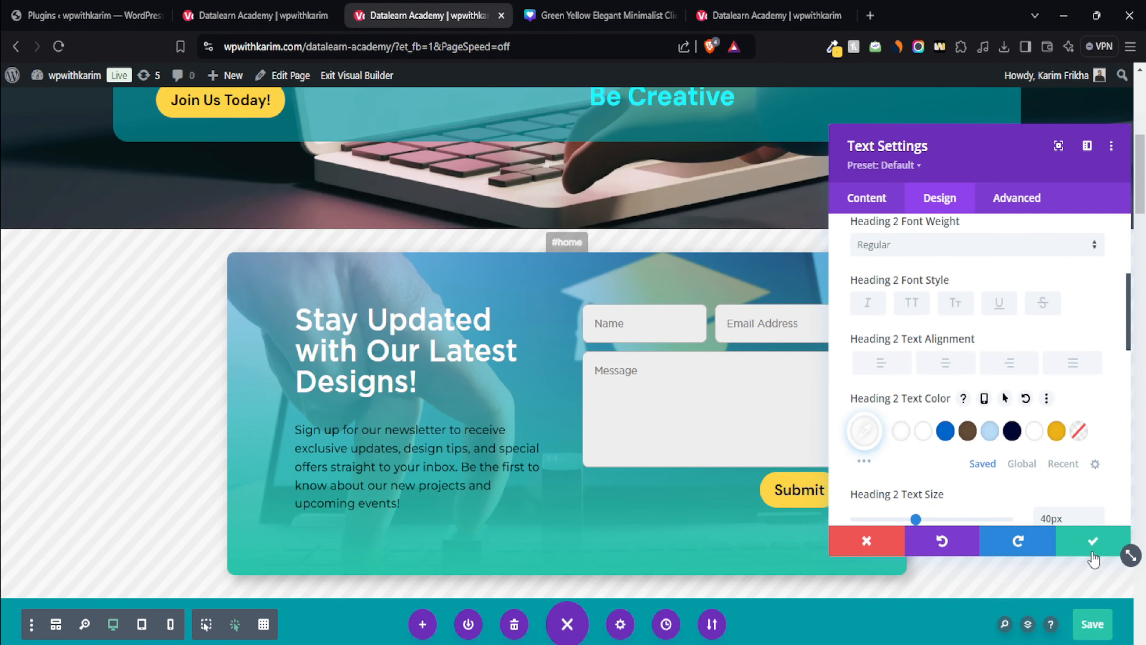
Set the text color of the newsletter sign-up paragraph to white (#ffffff) and save the text settings
left_click(357, 432)
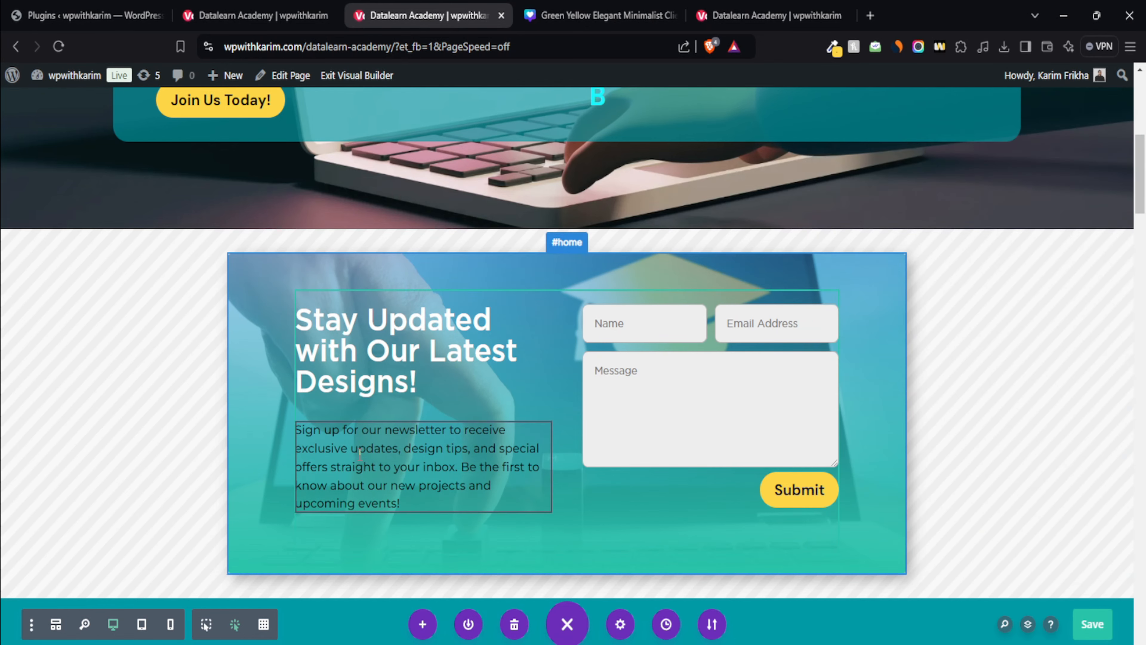
mouse_move(425, 434)
left_click(388, 433)
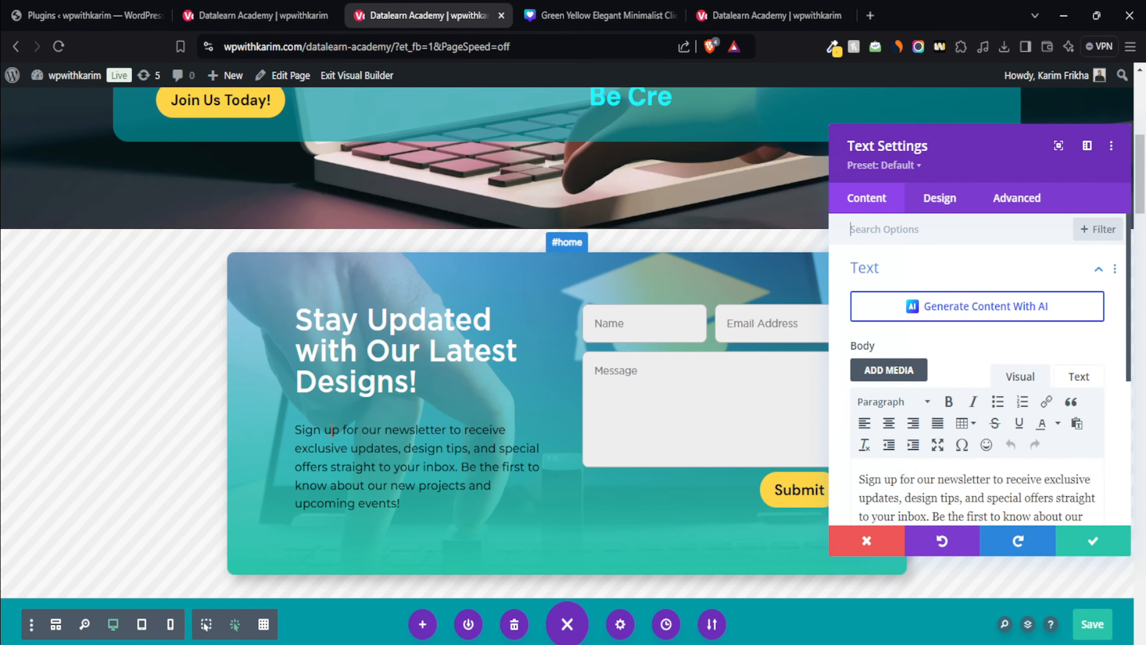
left_click(297, 424)
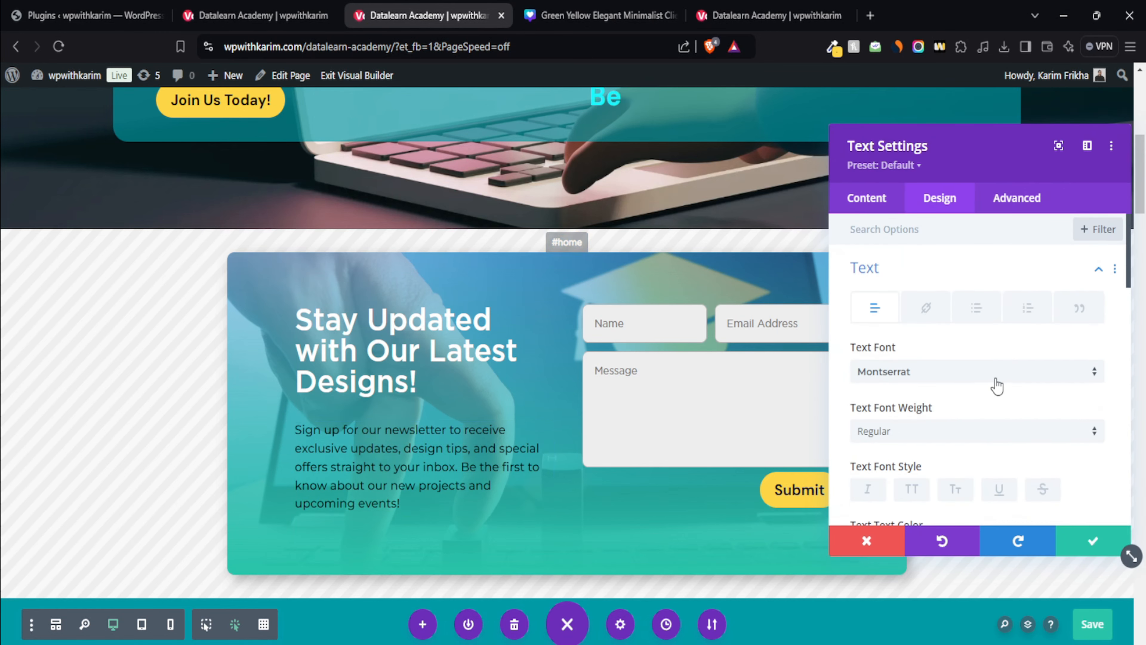
scroll(999, 385, "down", 2)
scroll(999, 385, "down", 2)
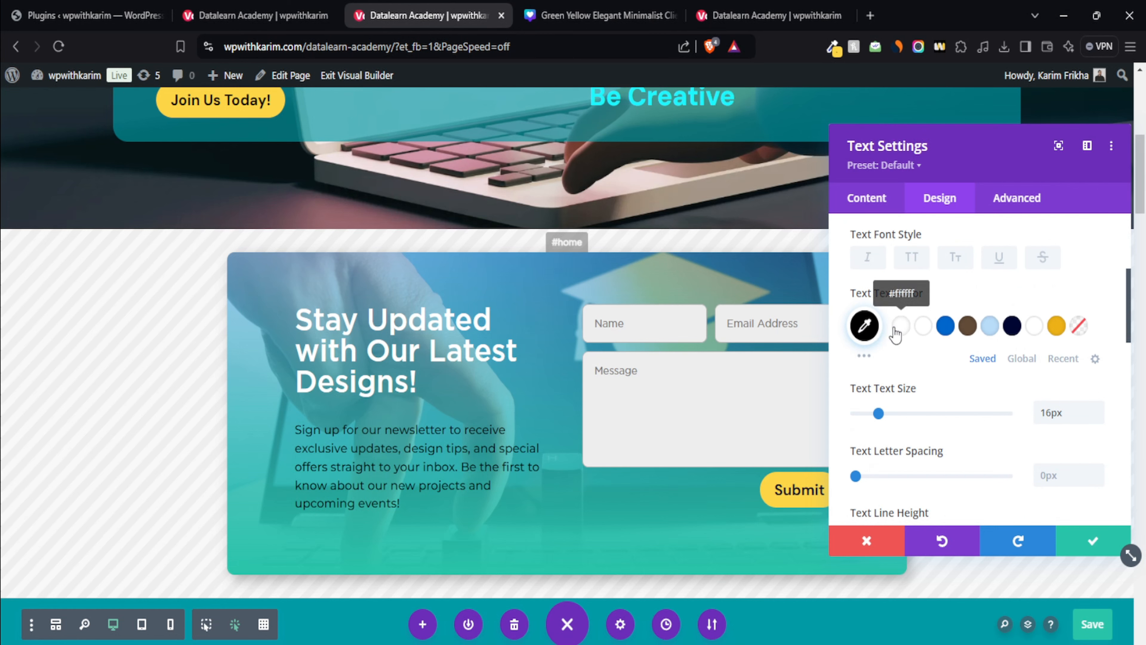
left_click(901, 325)
left_click(1087, 536)
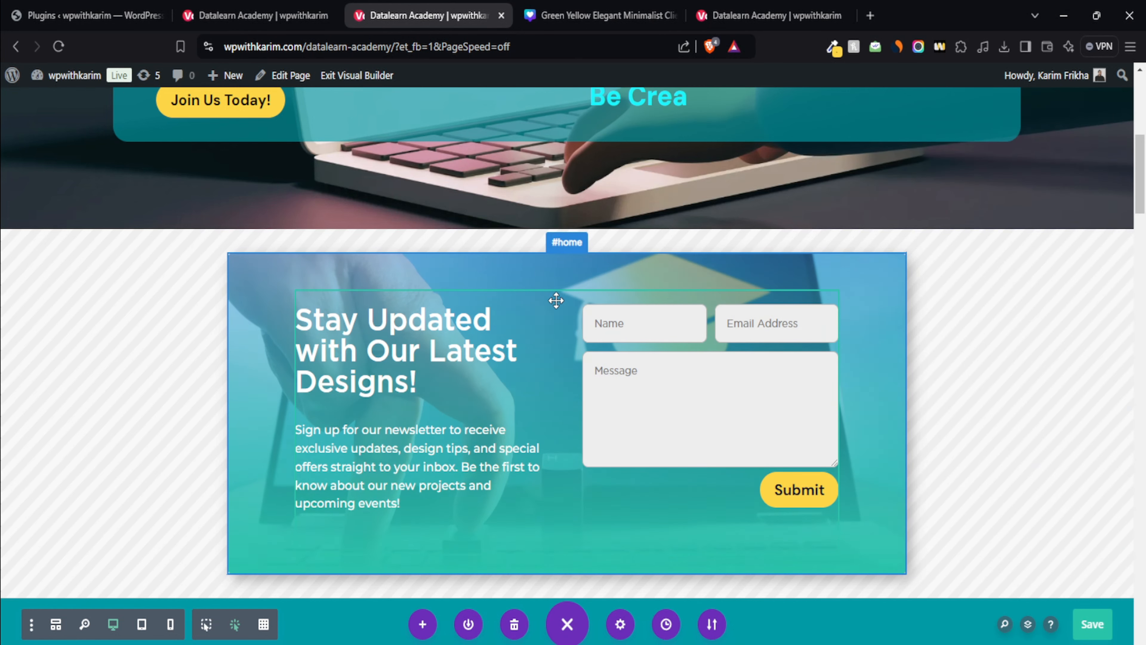
Set the width of the newsletter section's two-column row to 86% and save the row settings
left_click(324, 306)
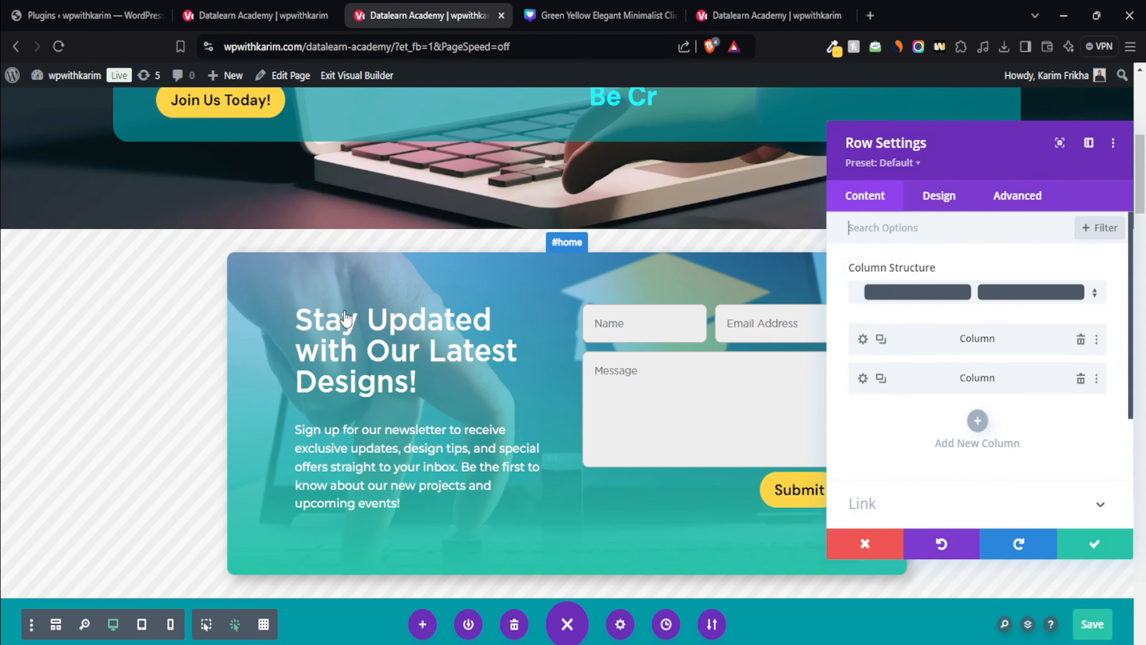
left_click(966, 203)
left_click(905, 279)
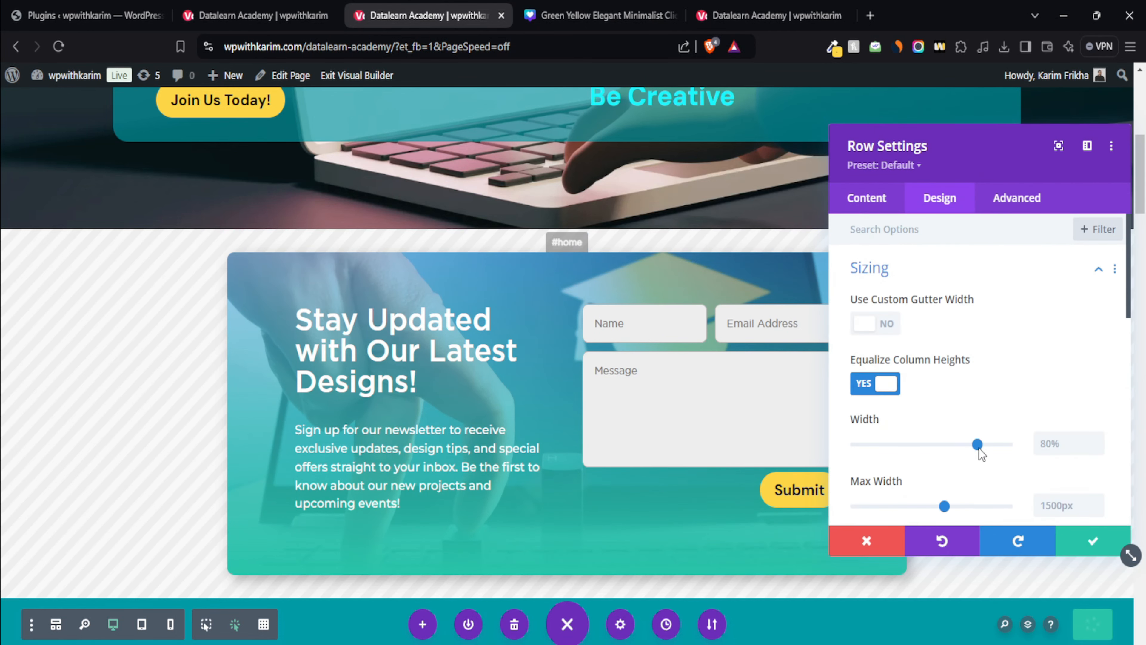
left_click_drag(978, 444, 988, 446)
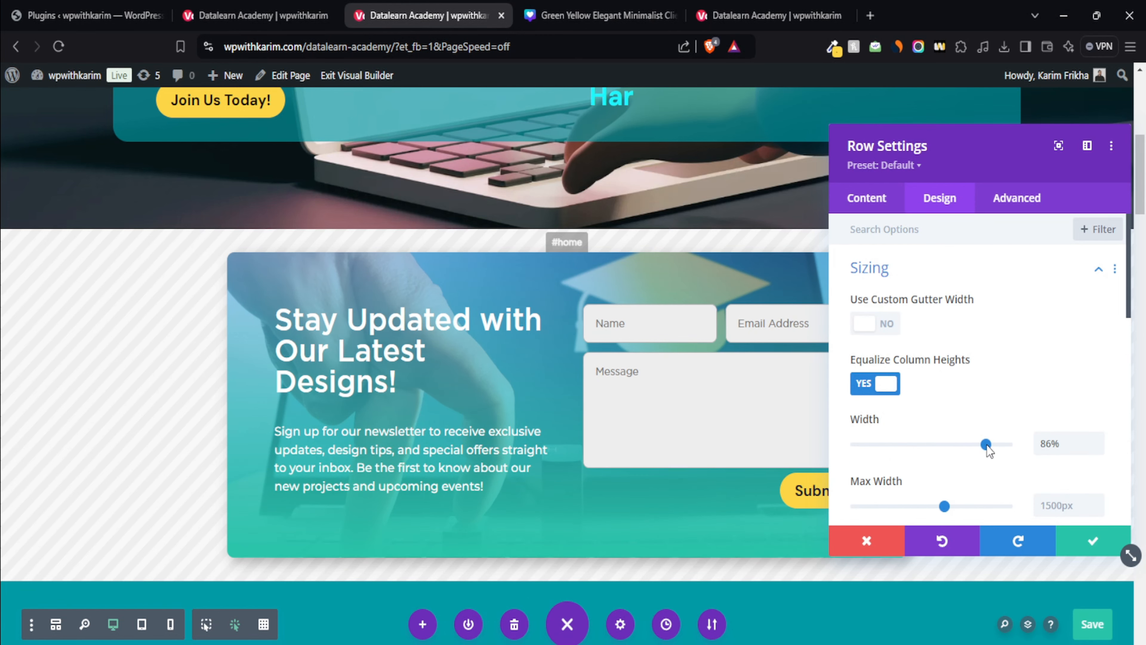
left_click(1093, 540)
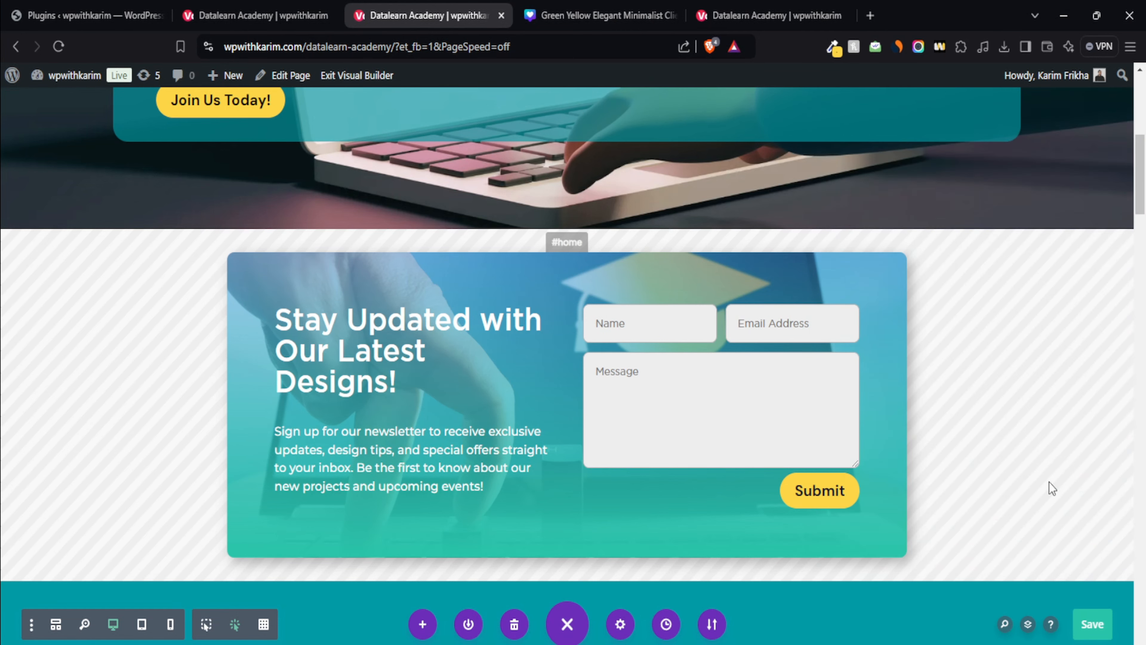
scroll(961, 314, "up", 2)
scroll(959, 316, "down", 2)
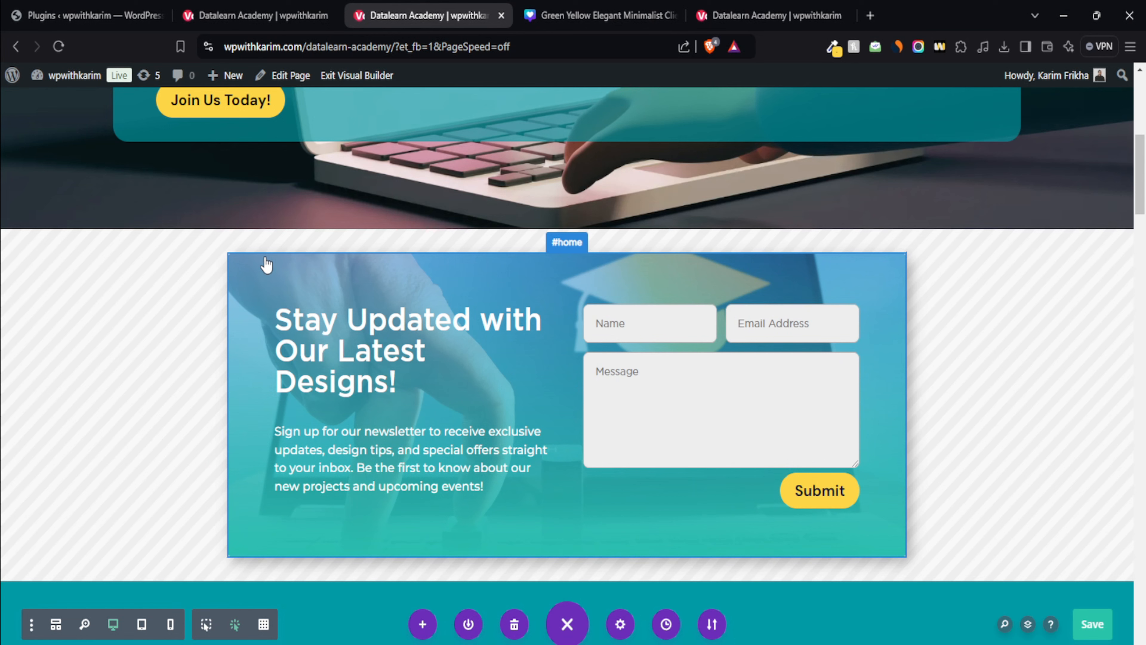
Switch the builder to tablet view and check the newsletter section's layout down to its contact form
mouse_move(267, 265)
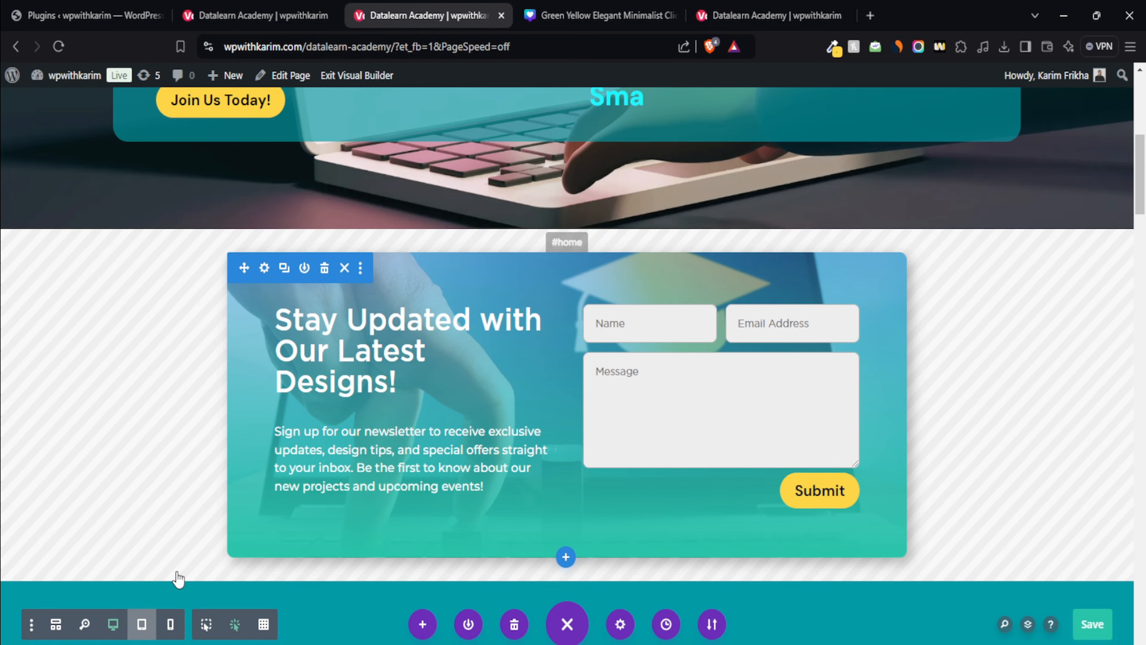
scroll(501, 334, "down", 10)
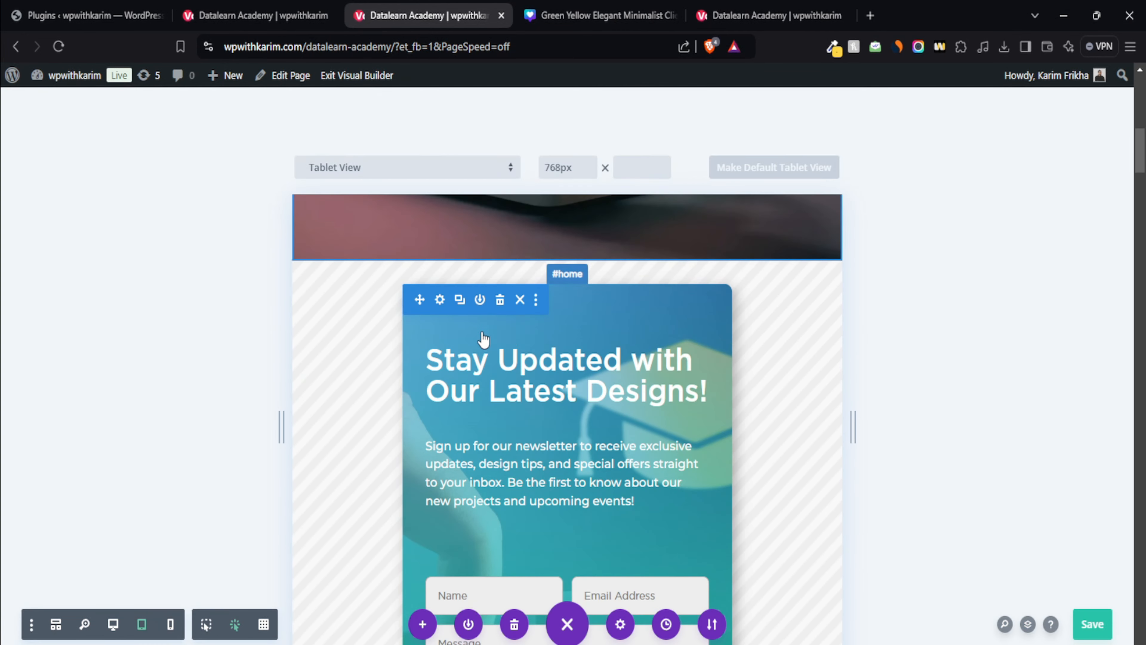
scroll(434, 347, "down", 1)
scroll(331, 362, "up", 1)
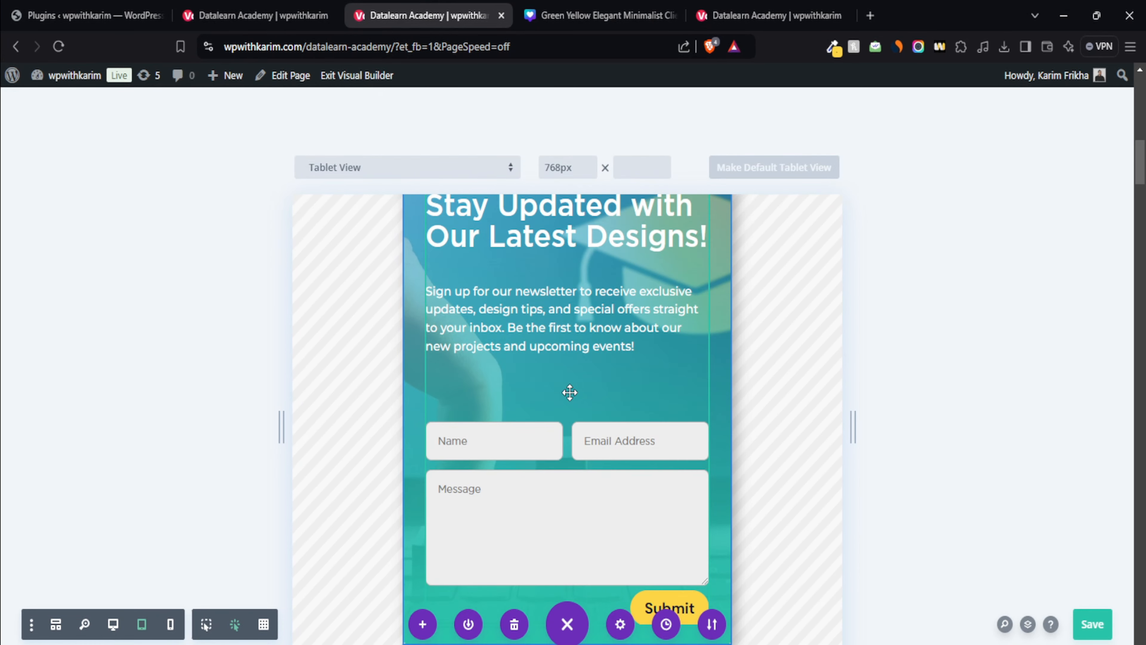
scroll(512, 404, "down", 1)
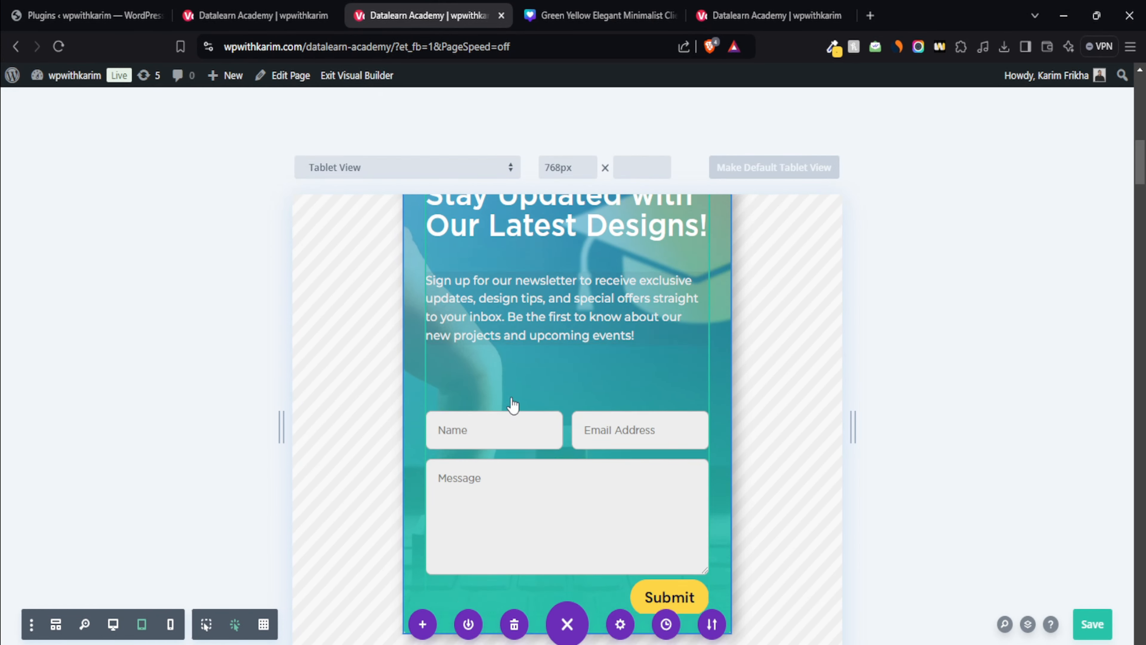
scroll(512, 405, "up", 1)
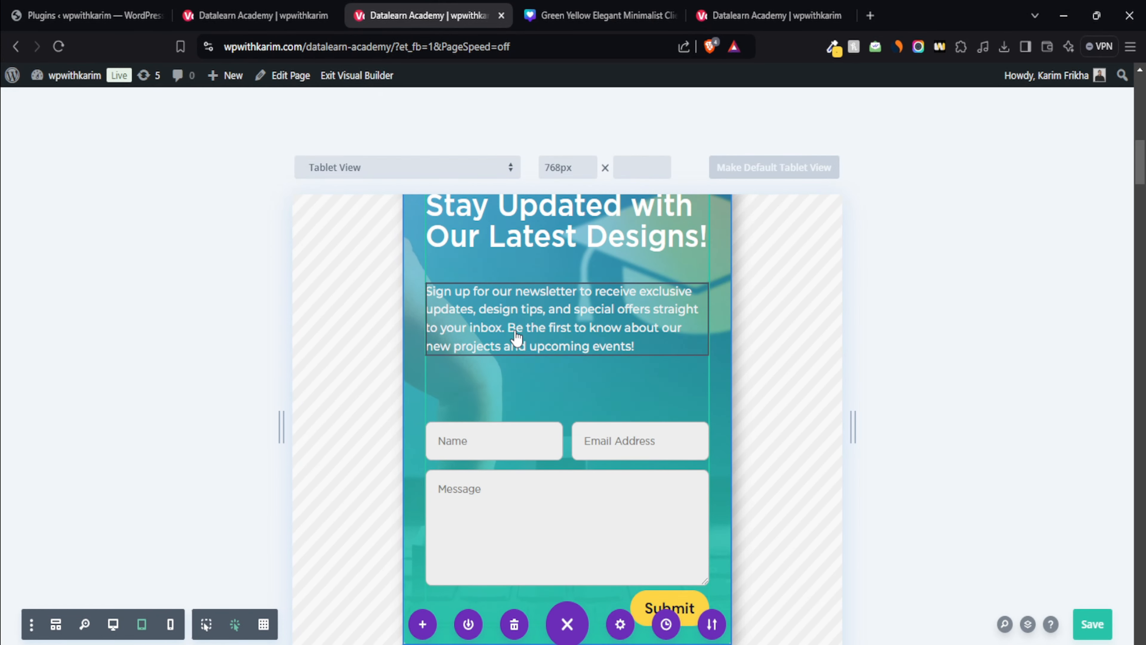
Set the tablet bottom margin of the newsletter sign-up paragraph to 0px and save the text settings
left_click(493, 309)
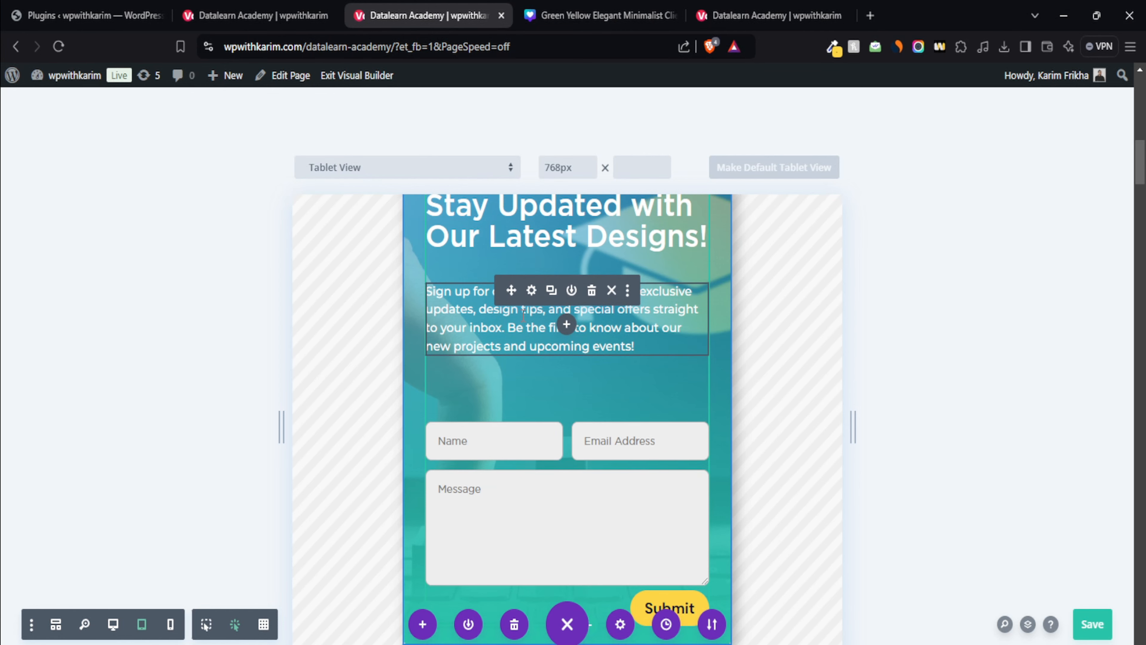
left_click(531, 290)
left_click(940, 198)
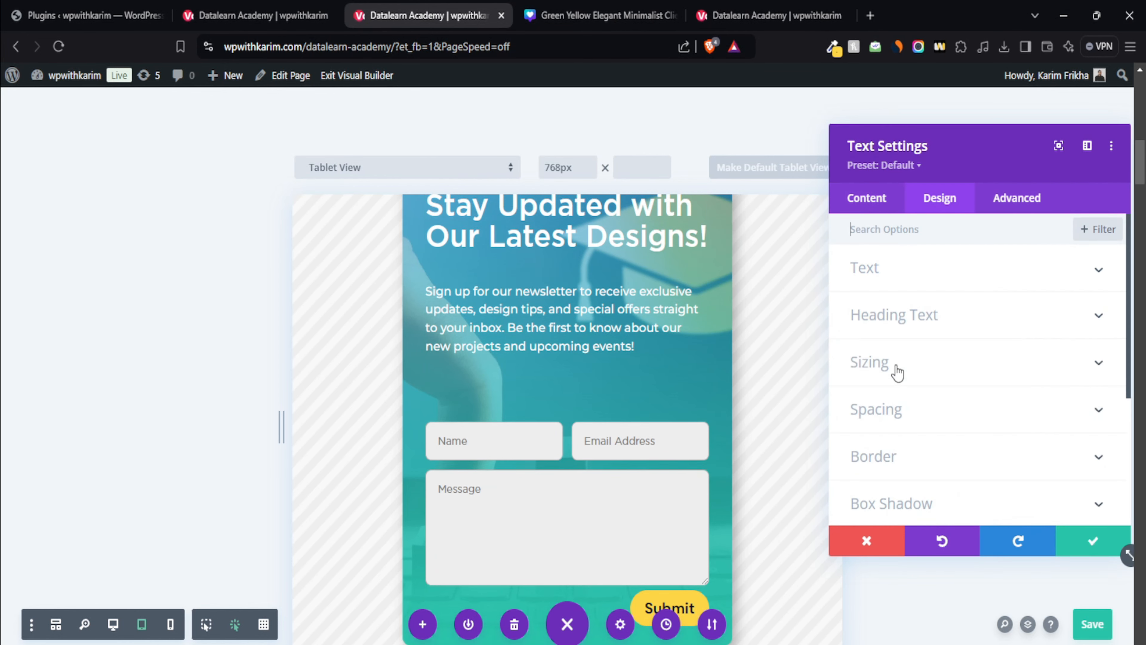
left_click(876, 408)
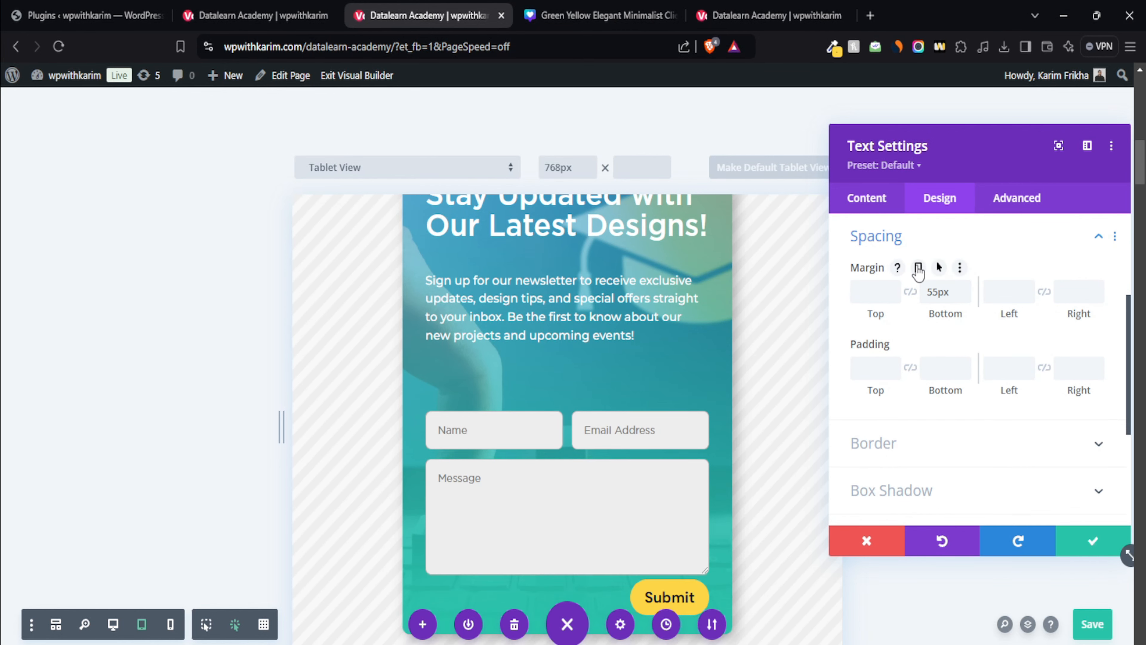
left_click(919, 268)
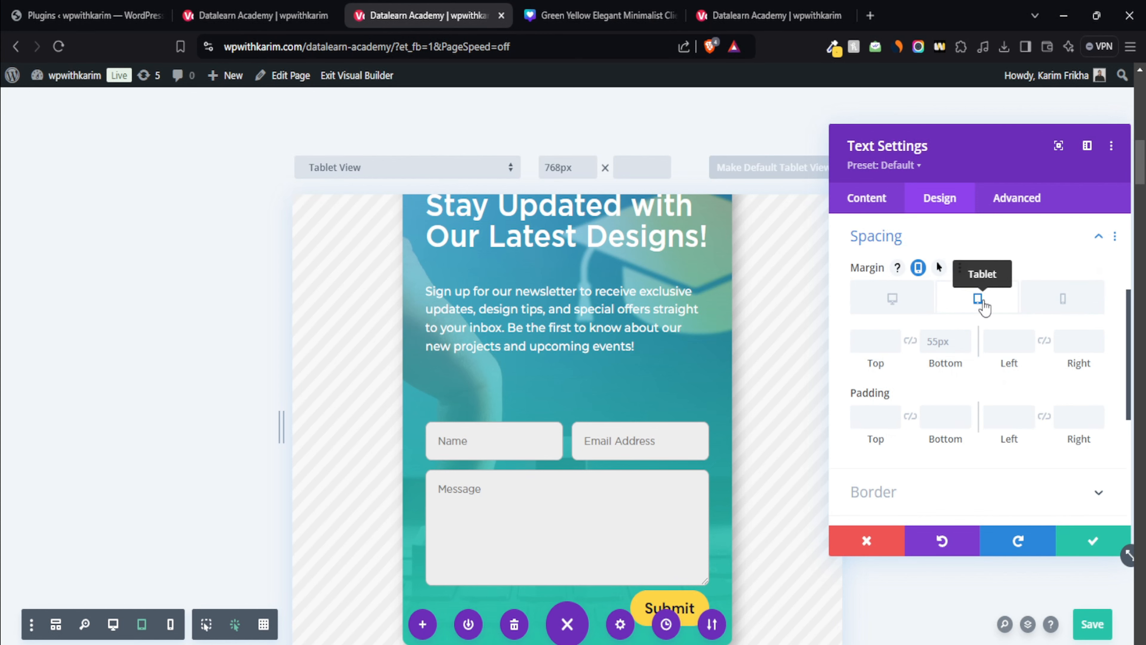
left_click(931, 341)
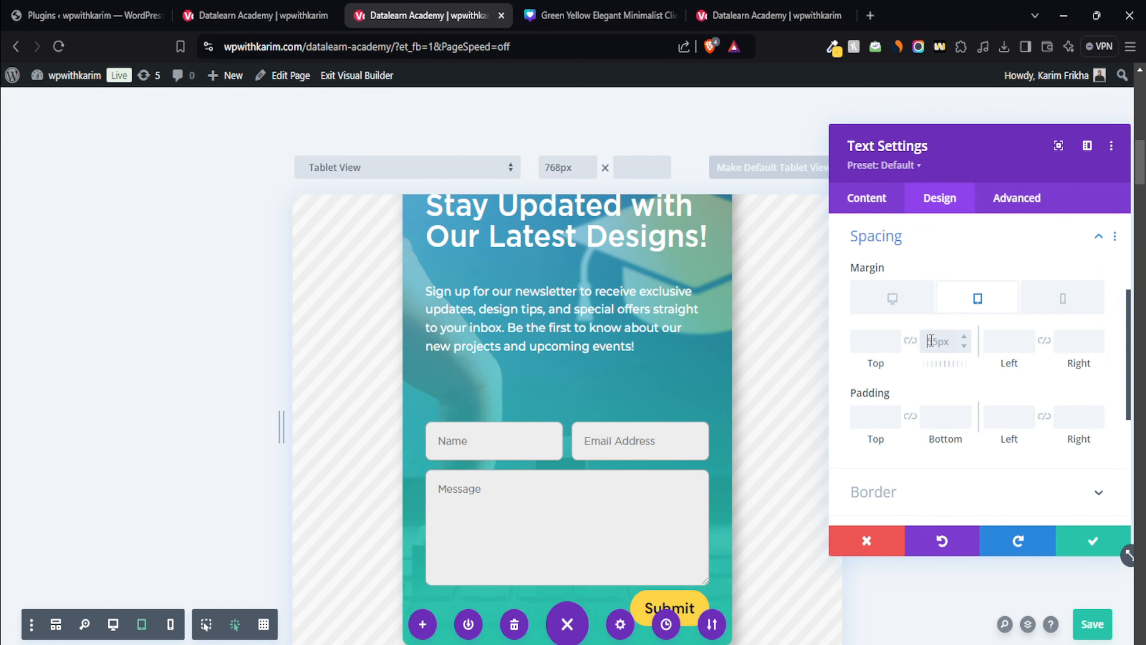
type("0px")
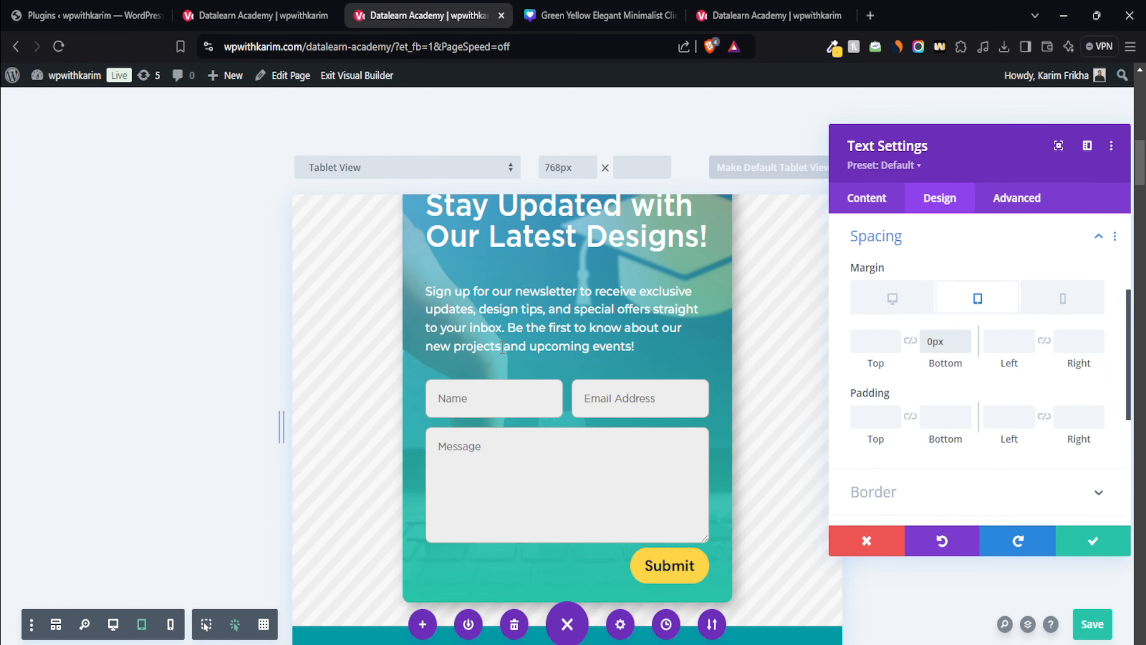
scroll(507, 454, "up", 1)
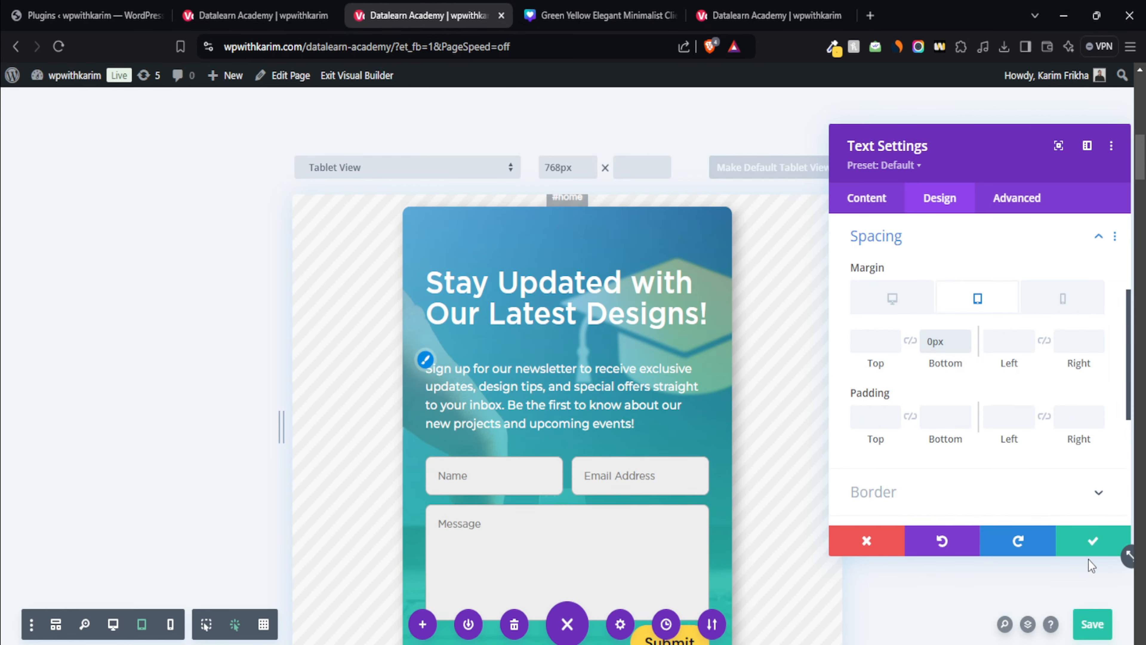
Set the tablet bottom margin of the "Stay Updated with Our Latest Designs!" heading to 13px and save the text settings
left_click(541, 299)
left_click(531, 275)
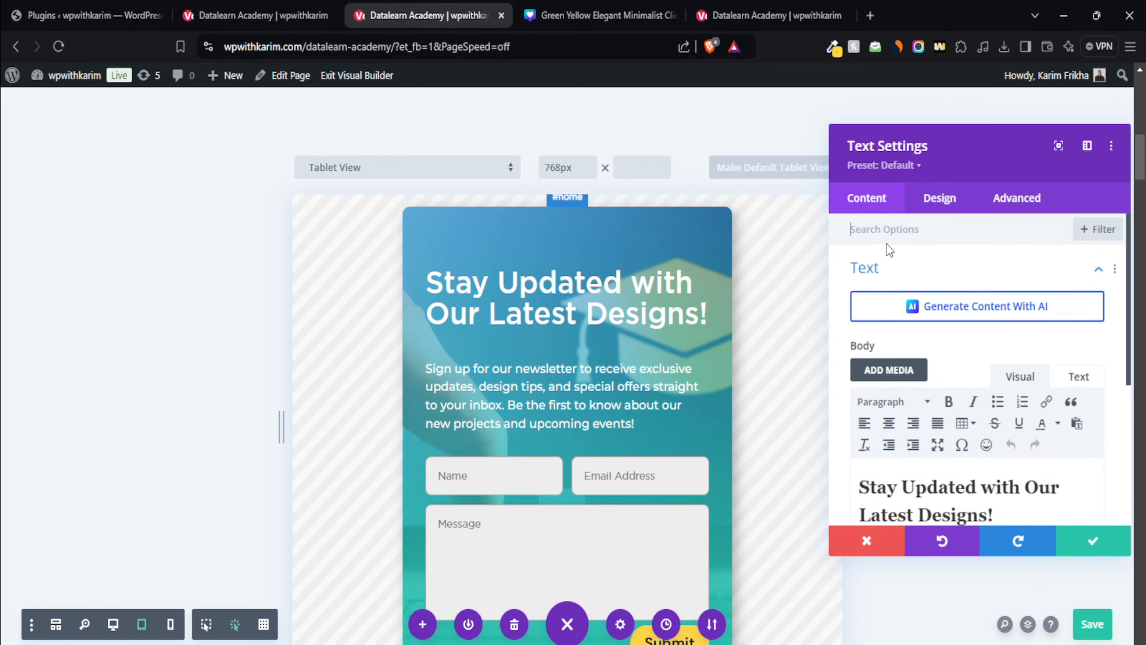
left_click(936, 199)
left_click(883, 407)
scroll(884, 410, "down", 1)
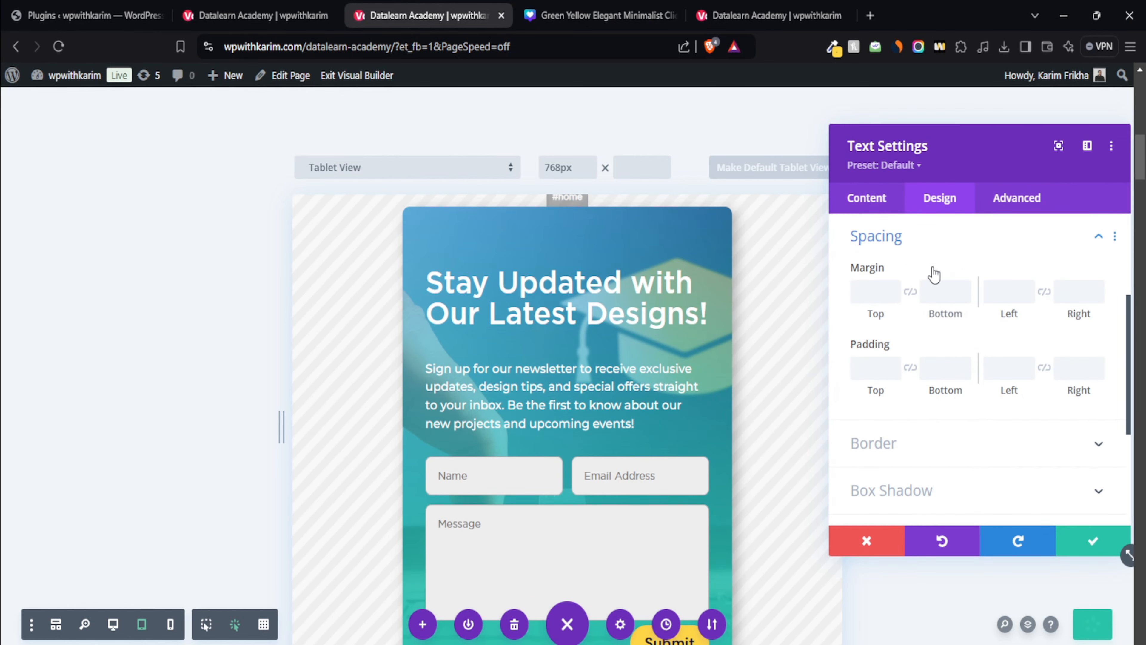
left_click(918, 267)
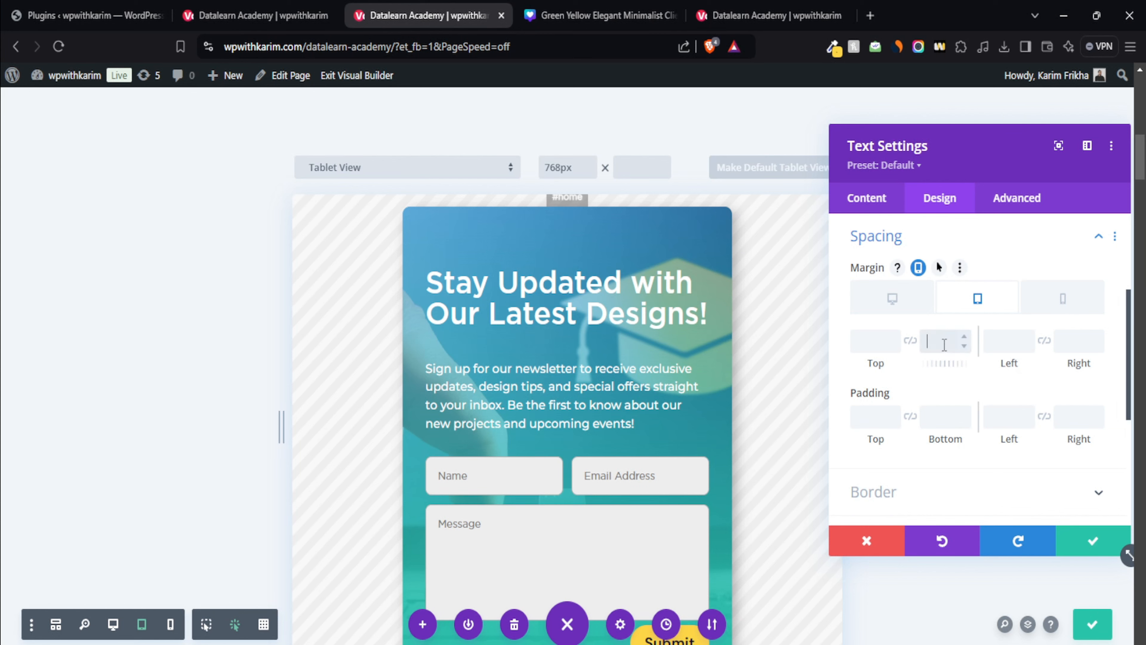
left_click(944, 345)
type("0")
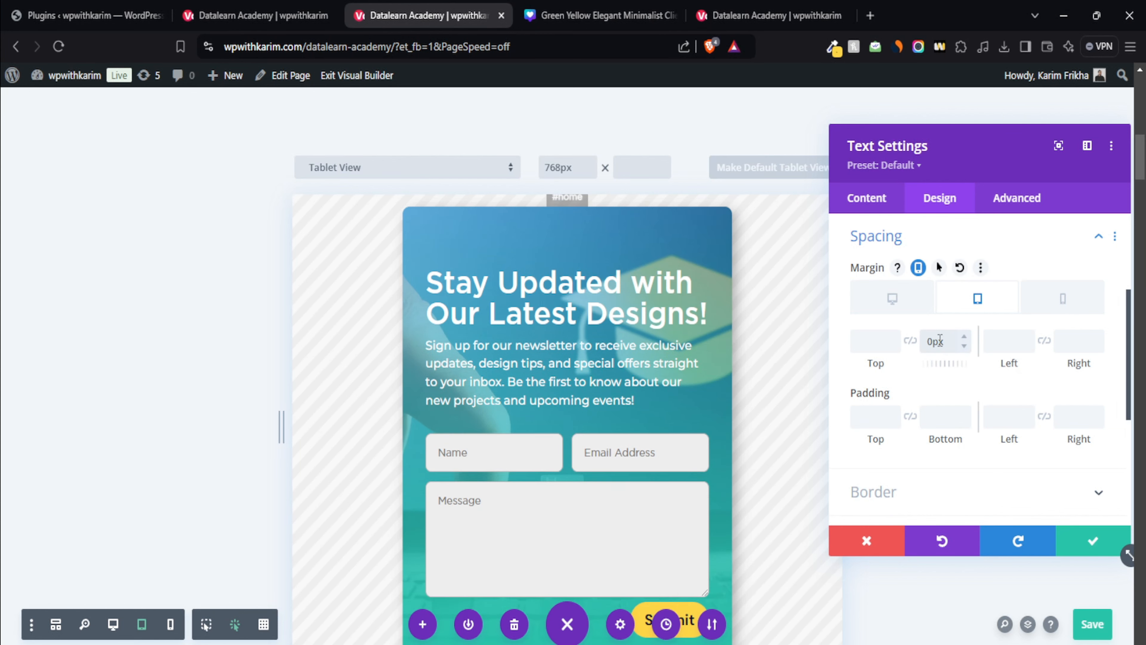
type("15px")
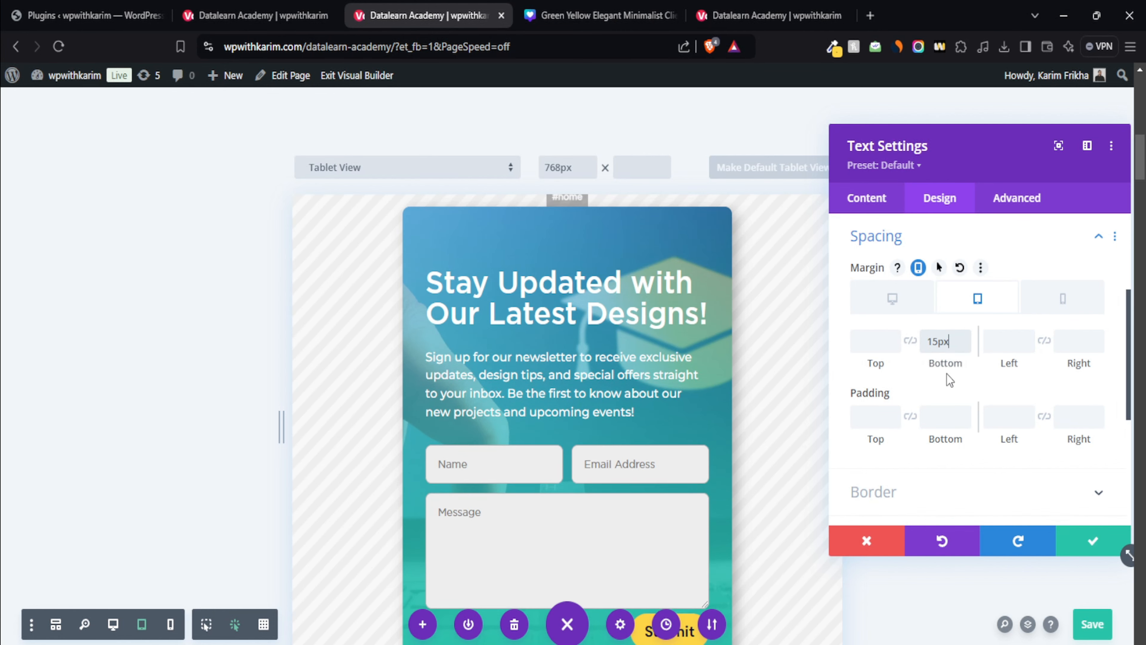
left_click_drag(947, 365, 944, 366)
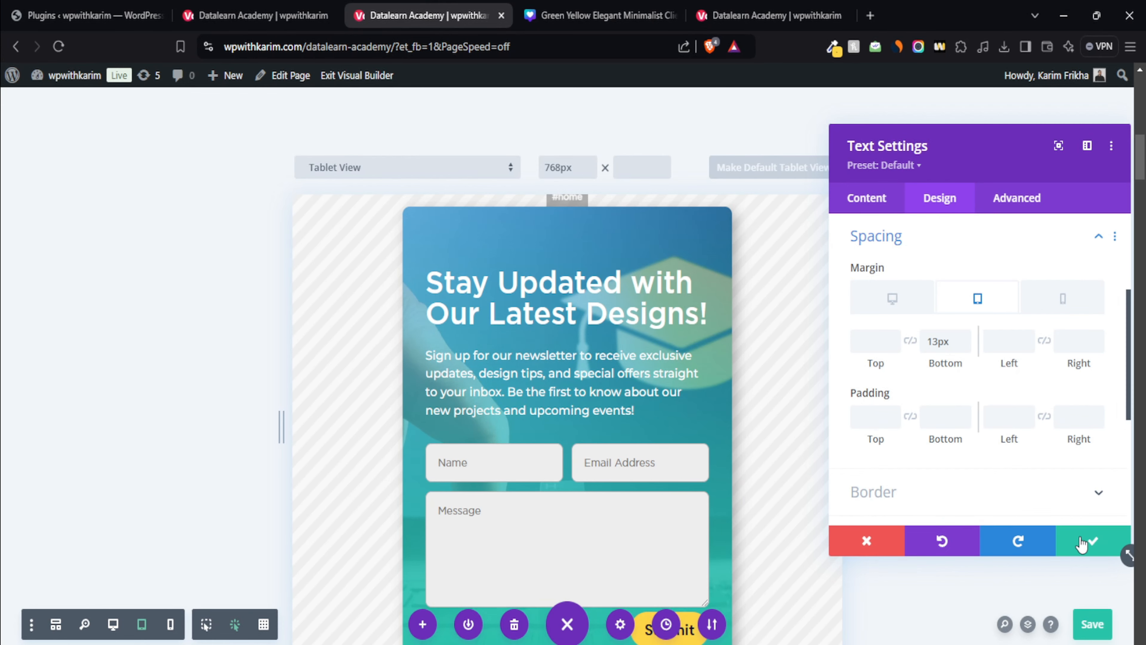
left_click(1083, 542)
Set the newsletter section's tablet width to 84%
scroll(616, 406, "down", 5)
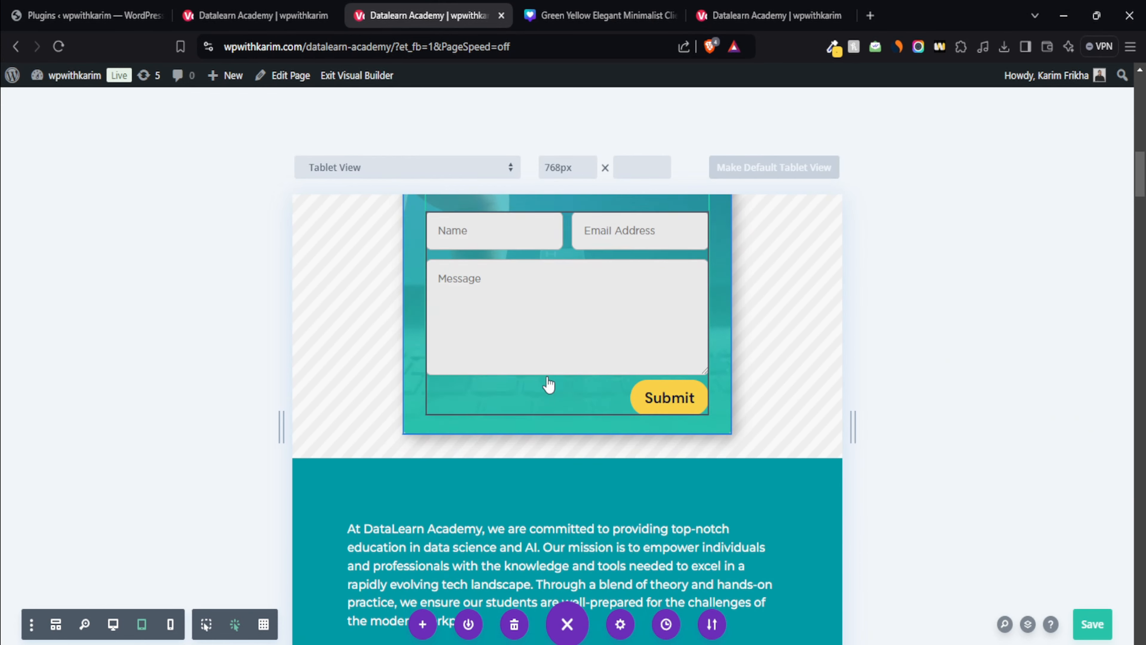
scroll(549, 384, "up", 6)
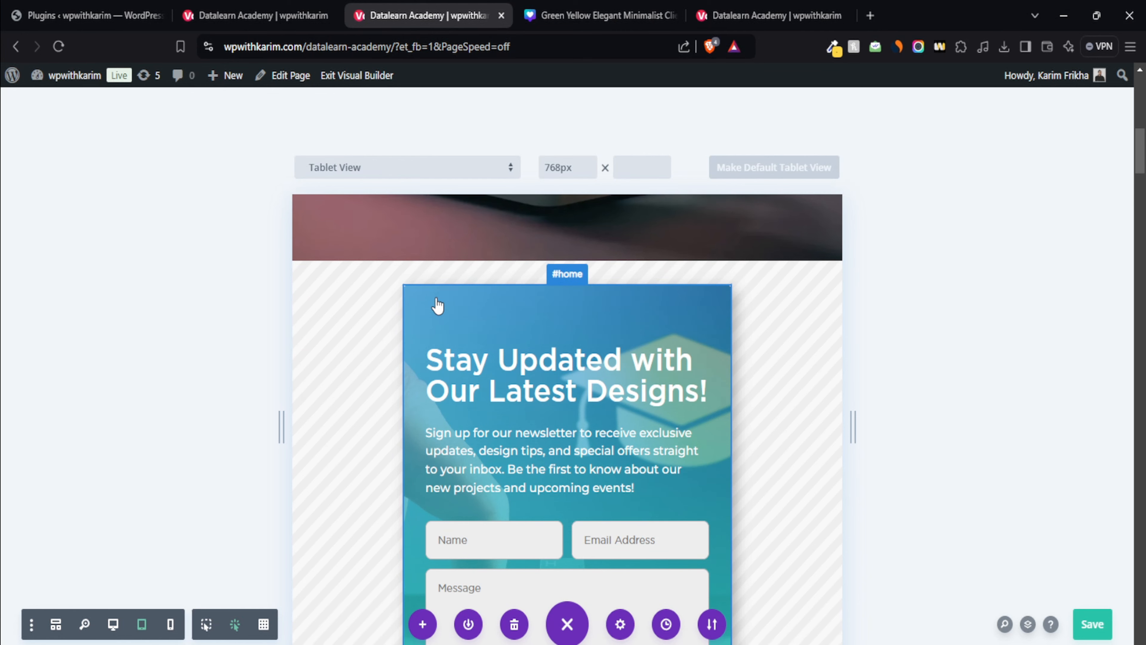
left_click(438, 300)
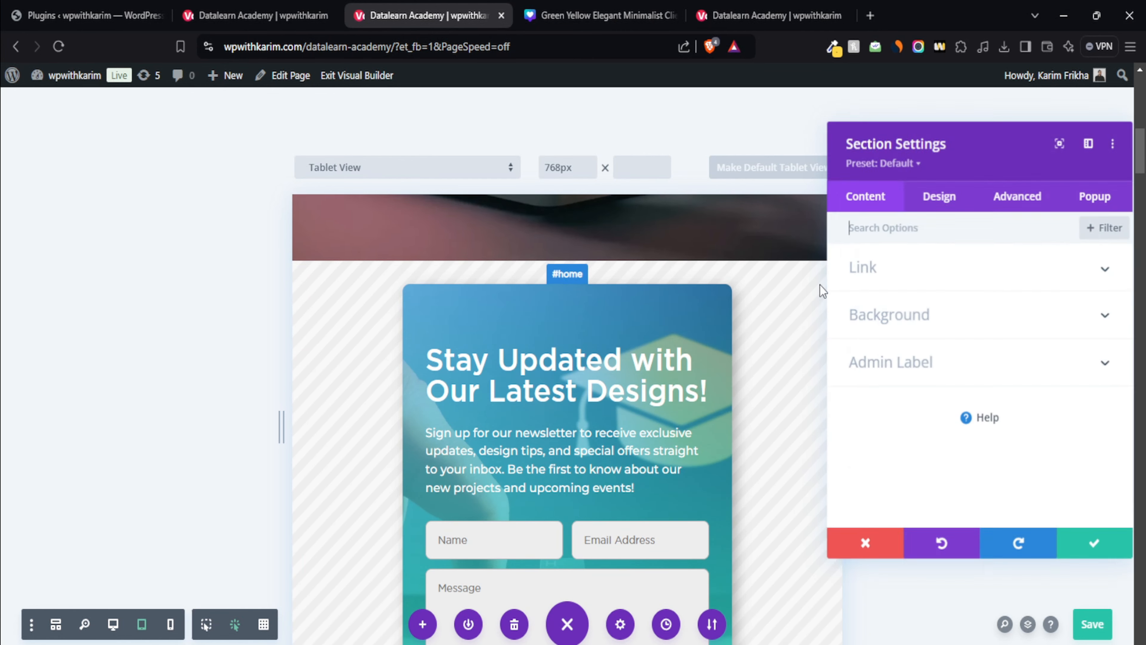
left_click(929, 208)
left_click(881, 321)
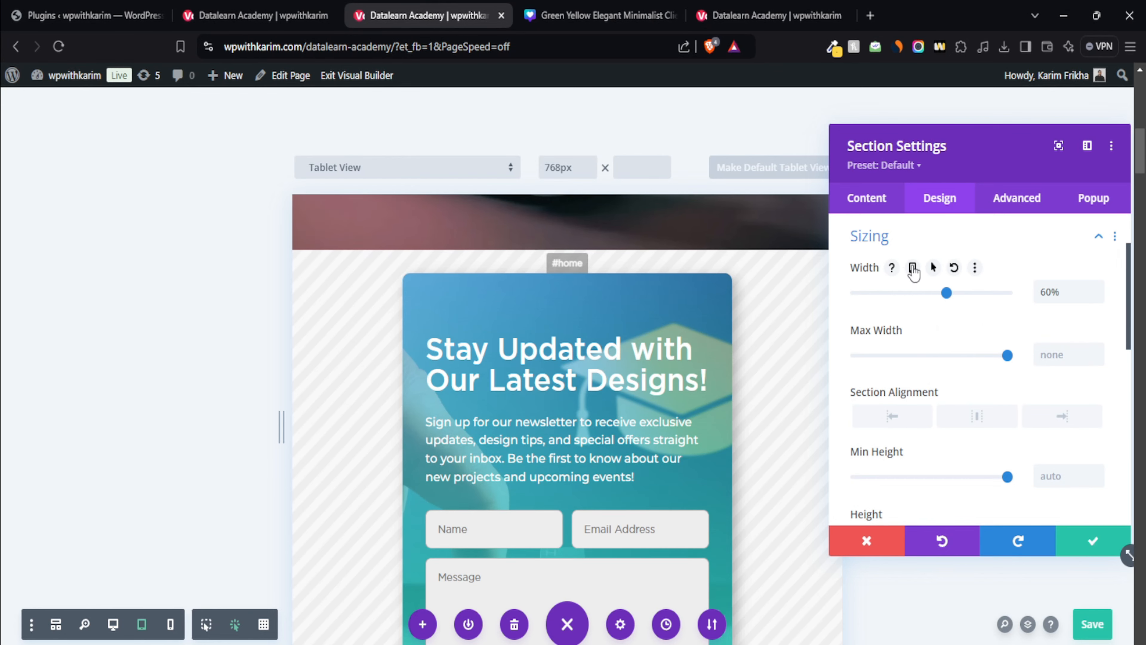
left_click(912, 267)
left_click_drag(1005, 343, 985, 345)
scroll(678, 351, "down", 5)
scroll(677, 361, "up", 5)
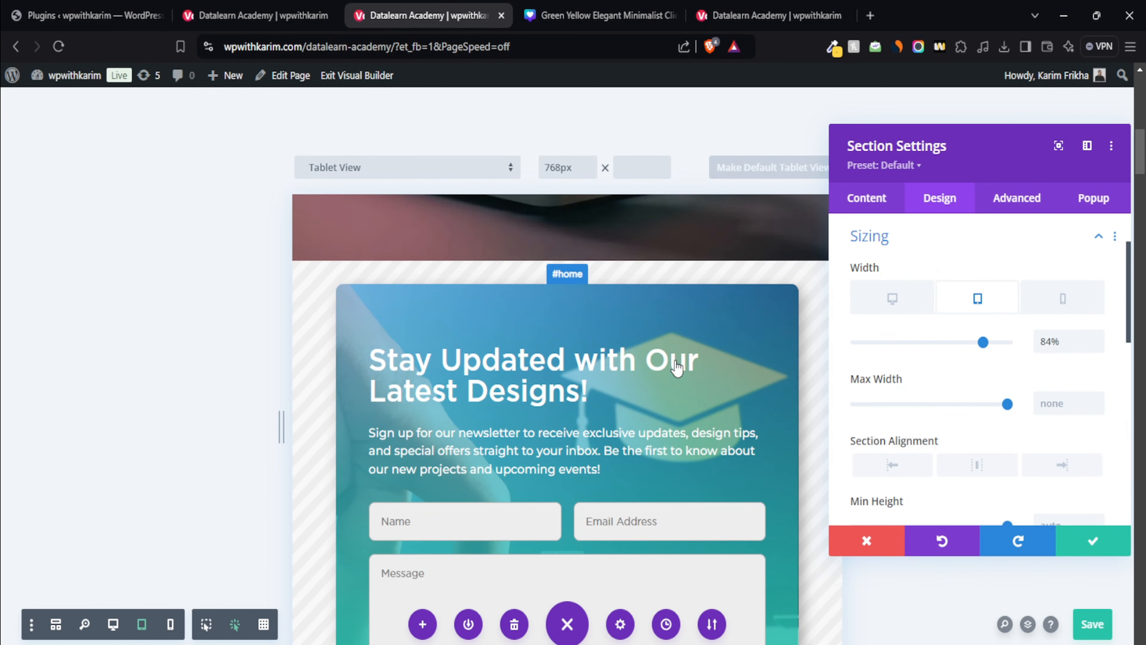
scroll(695, 384, "down", 3)
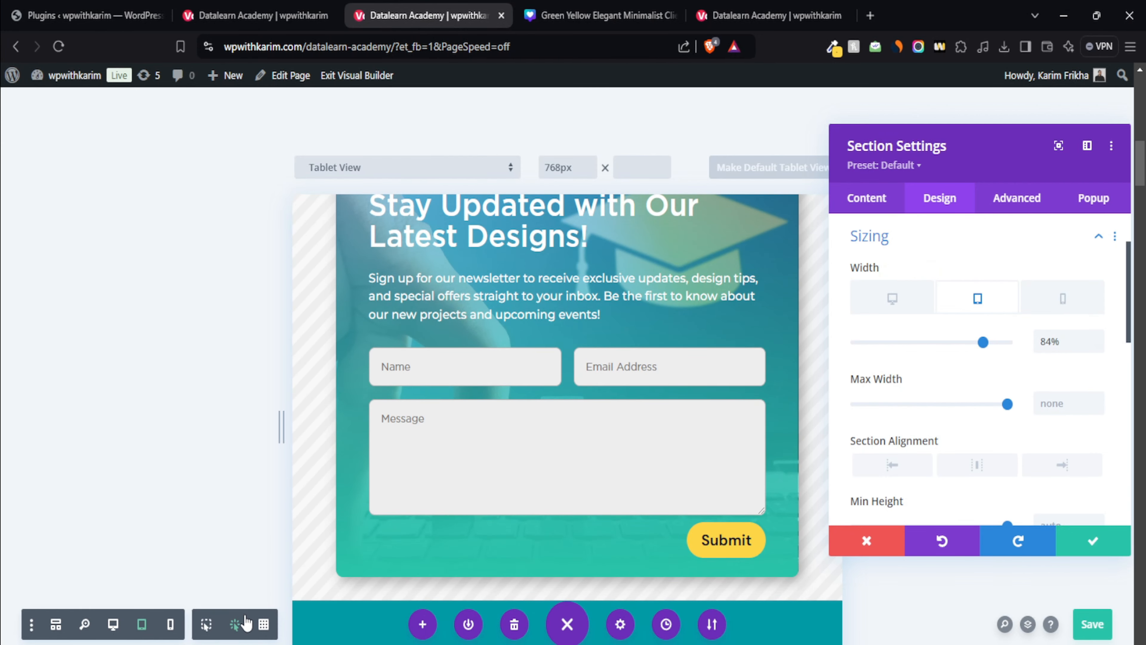
Check the newsletter section in phone view, save the section settings and return to desktop view
left_click(170, 628)
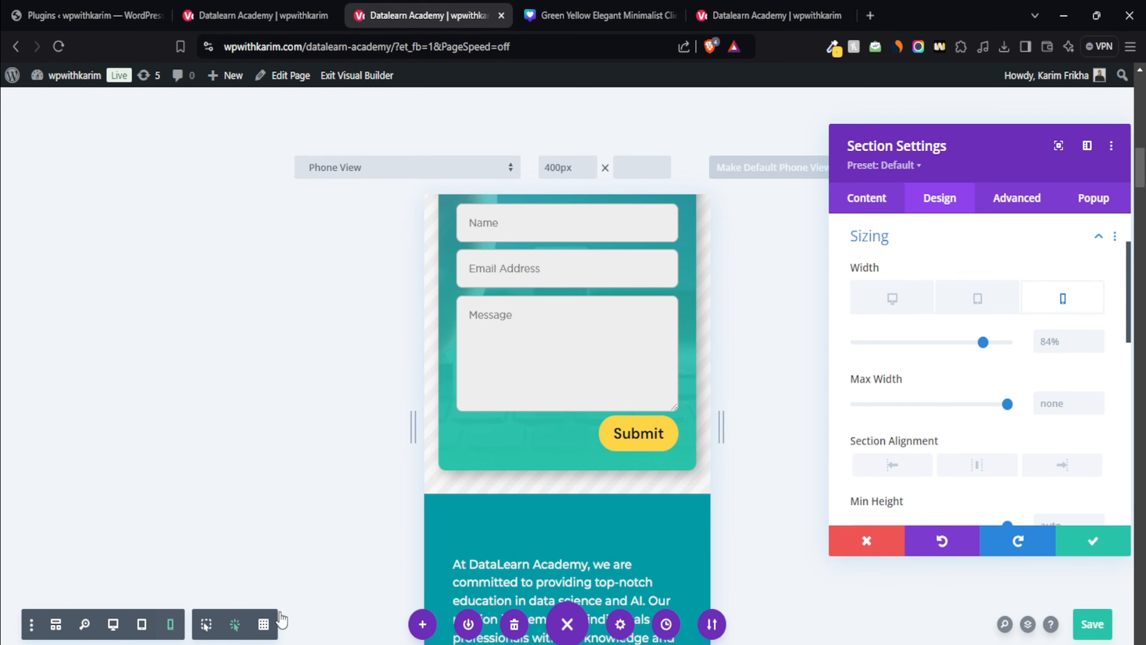
scroll(596, 472, "up", 5)
scroll(591, 474, "up", 3)
scroll(586, 488, "down", 5)
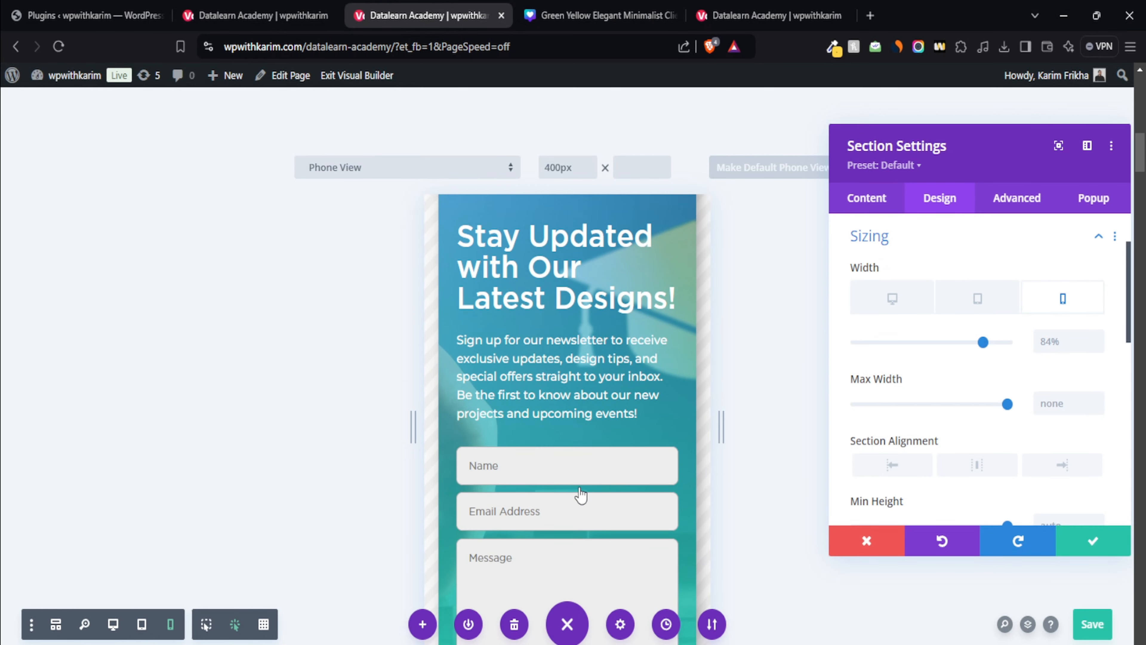
scroll(565, 294, "up", 2)
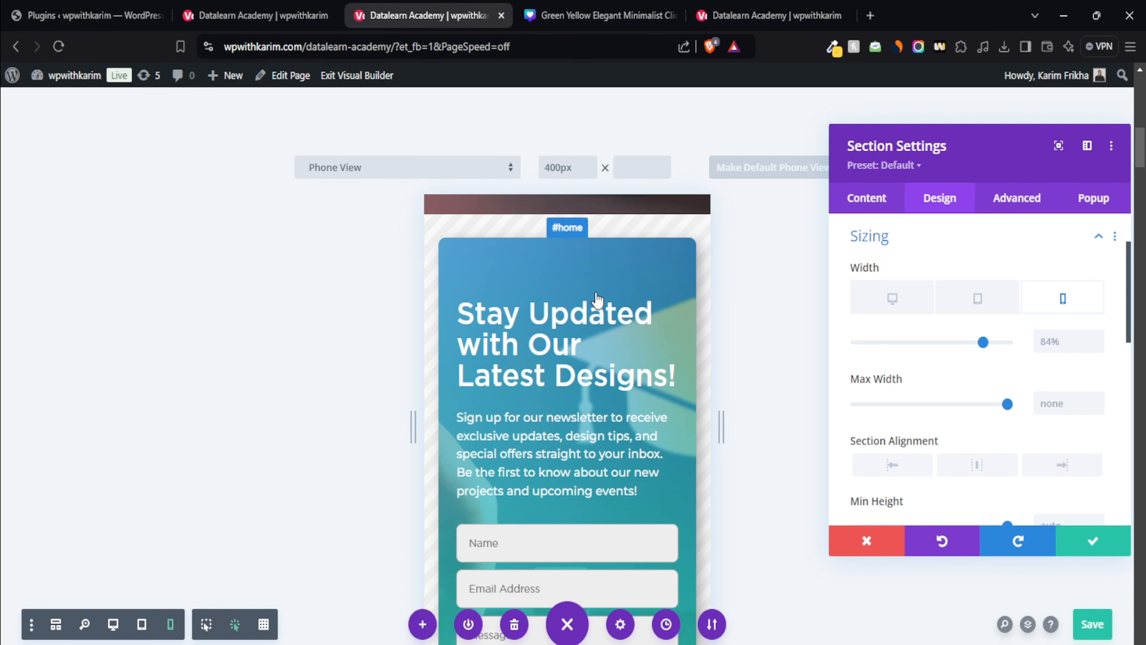
scroll(596, 301, "down", 8)
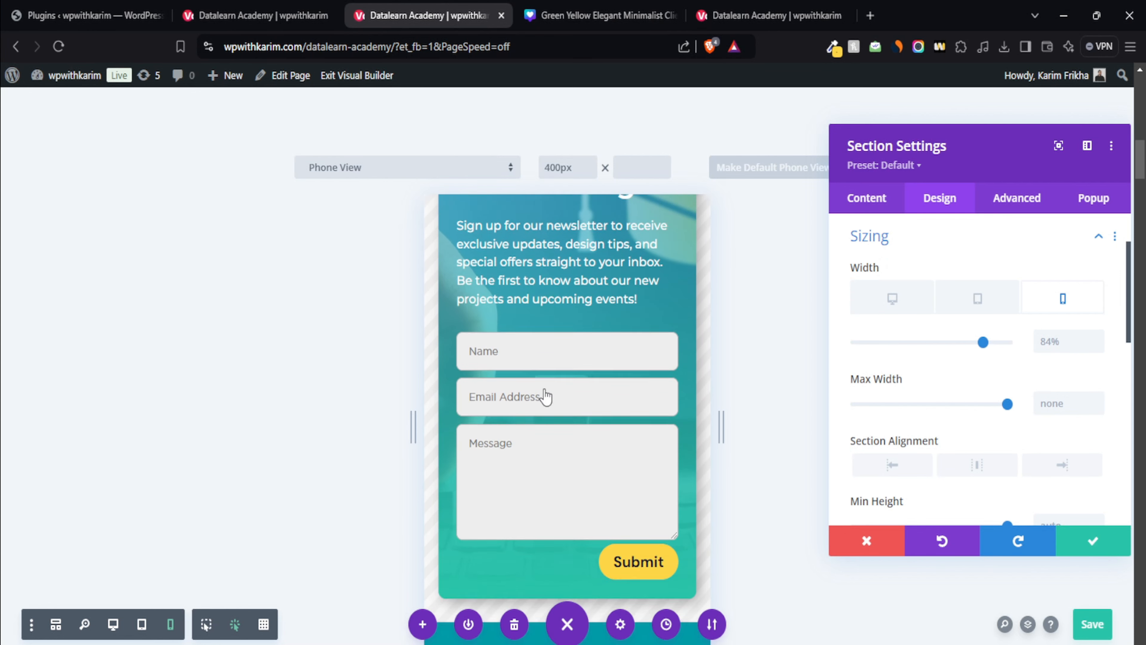
left_click(1090, 545)
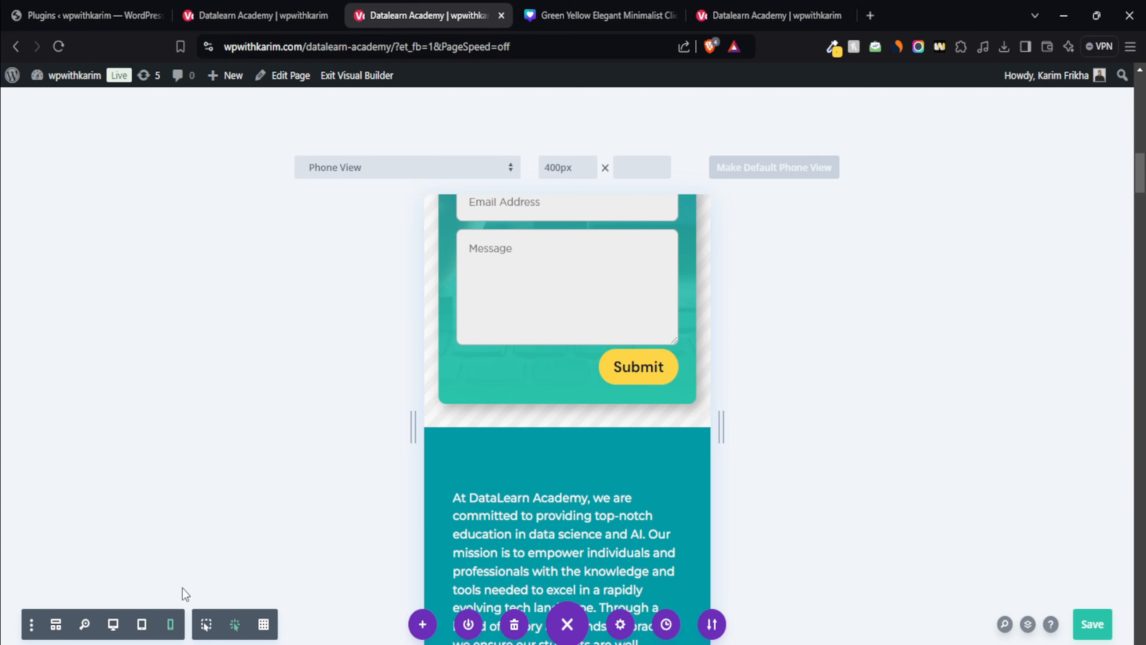
left_click(112, 624)
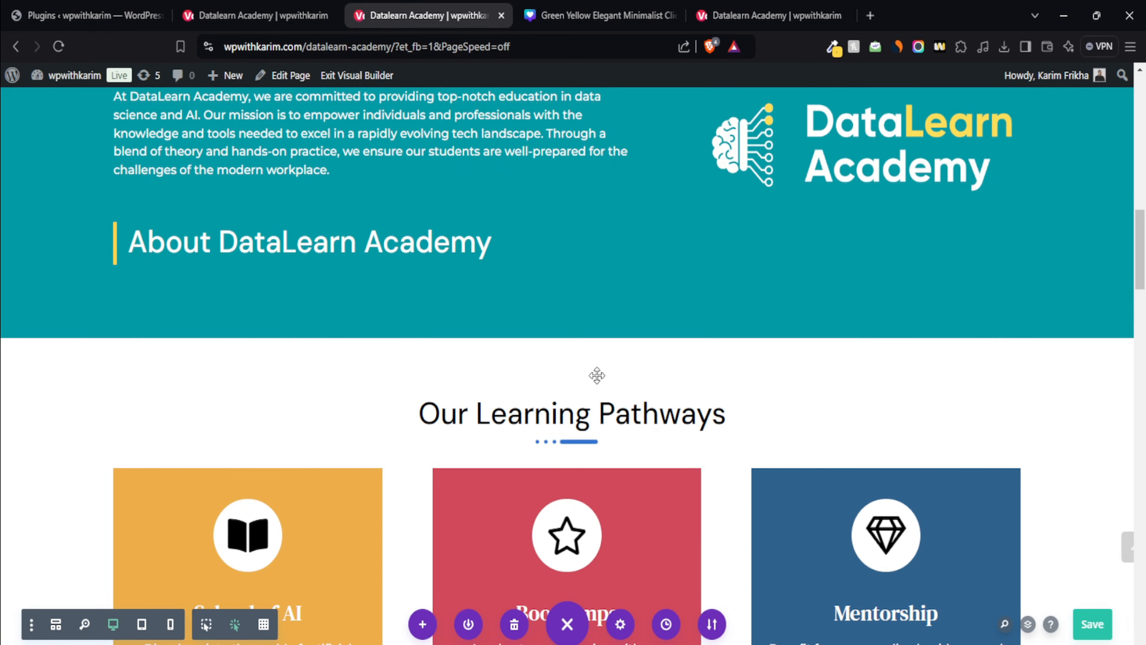
Copy the Popup ID from the newsletter section's general popup settings and save the section settings
scroll(545, 454, "down", 2)
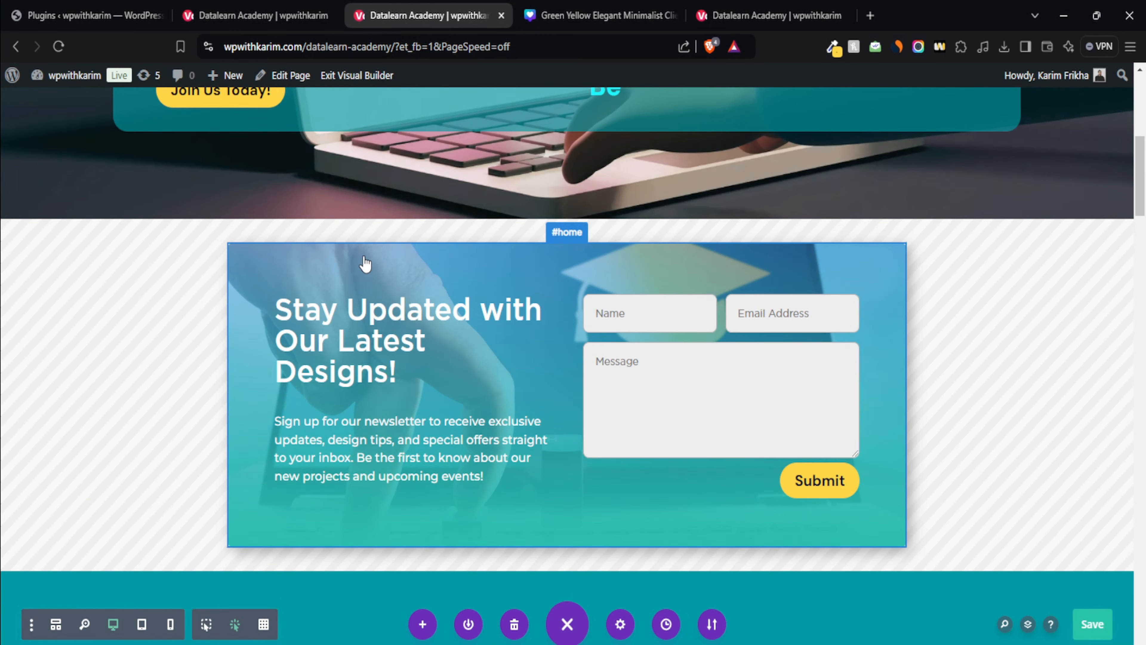
mouse_move(366, 263)
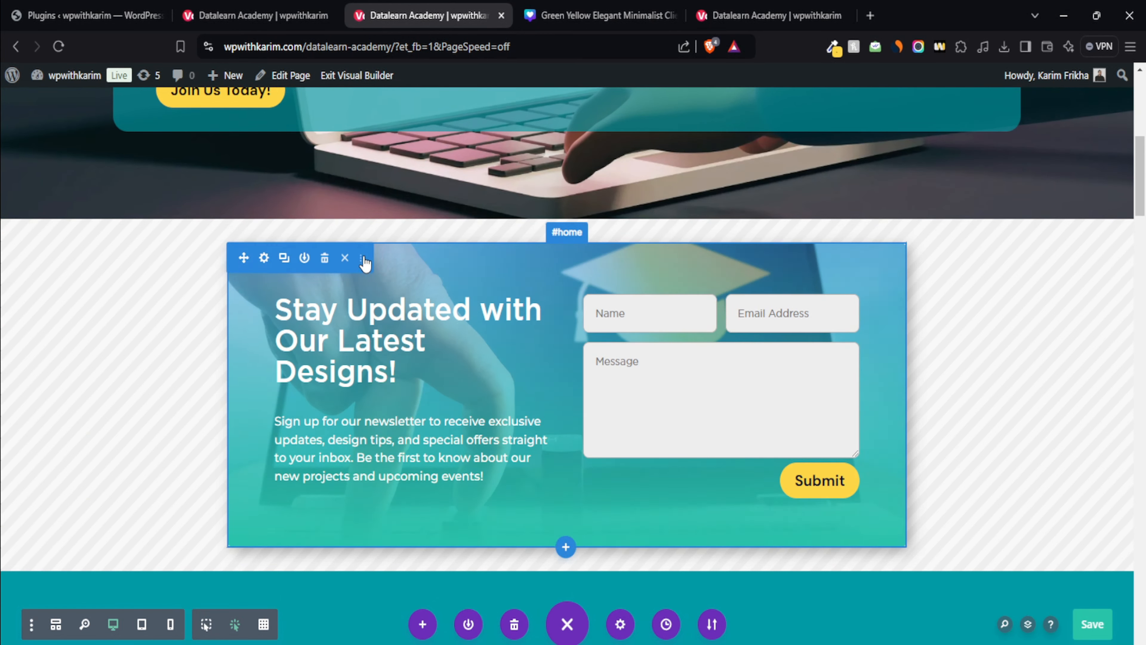
left_click(264, 258)
left_click(1092, 199)
left_click(920, 269)
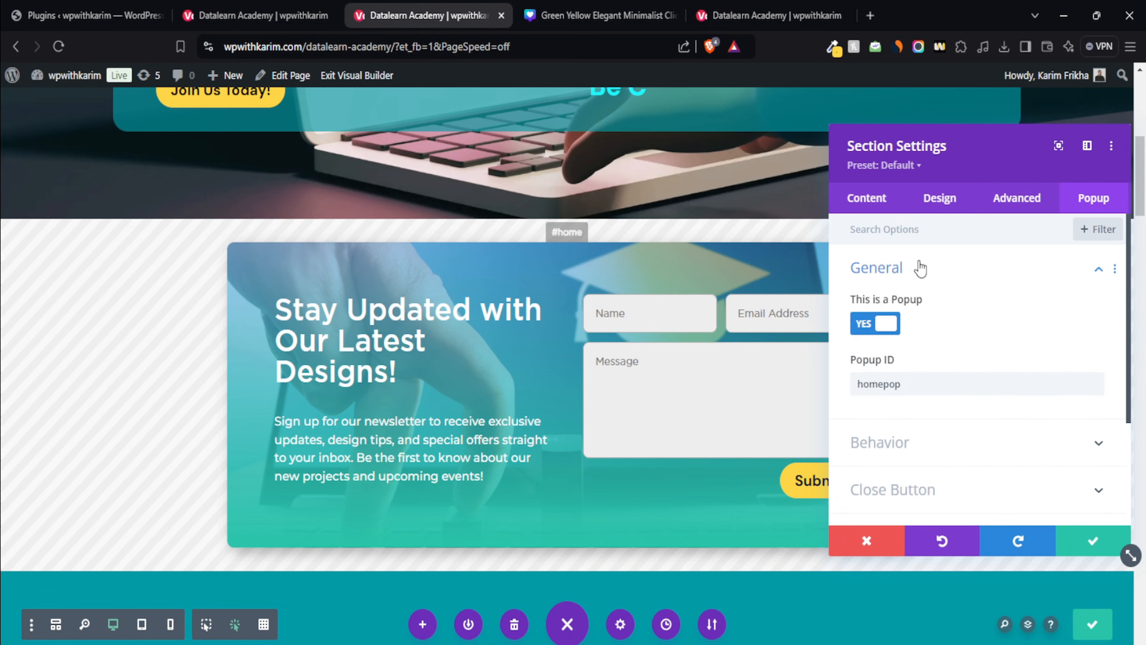
double_click(879, 384)
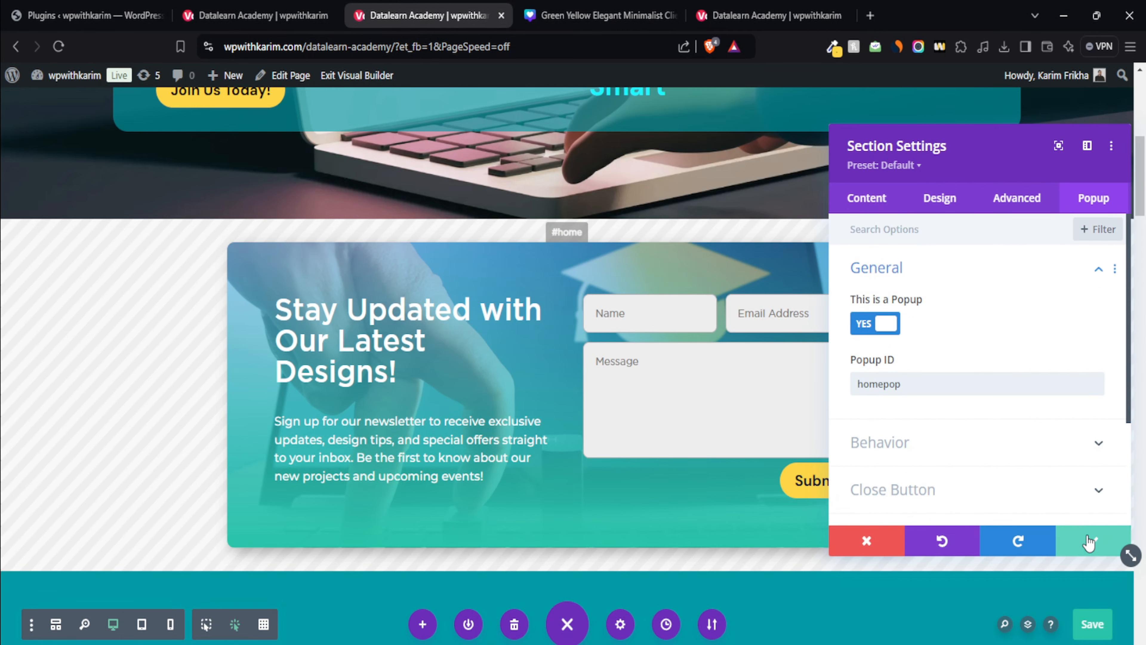
left_click(1076, 540)
Set the link URL of the hero's "Join Us Today!" button to #homepop and save the button settings and the page
scroll(174, 392, "up", 10)
scroll(203, 393, "down", 1)
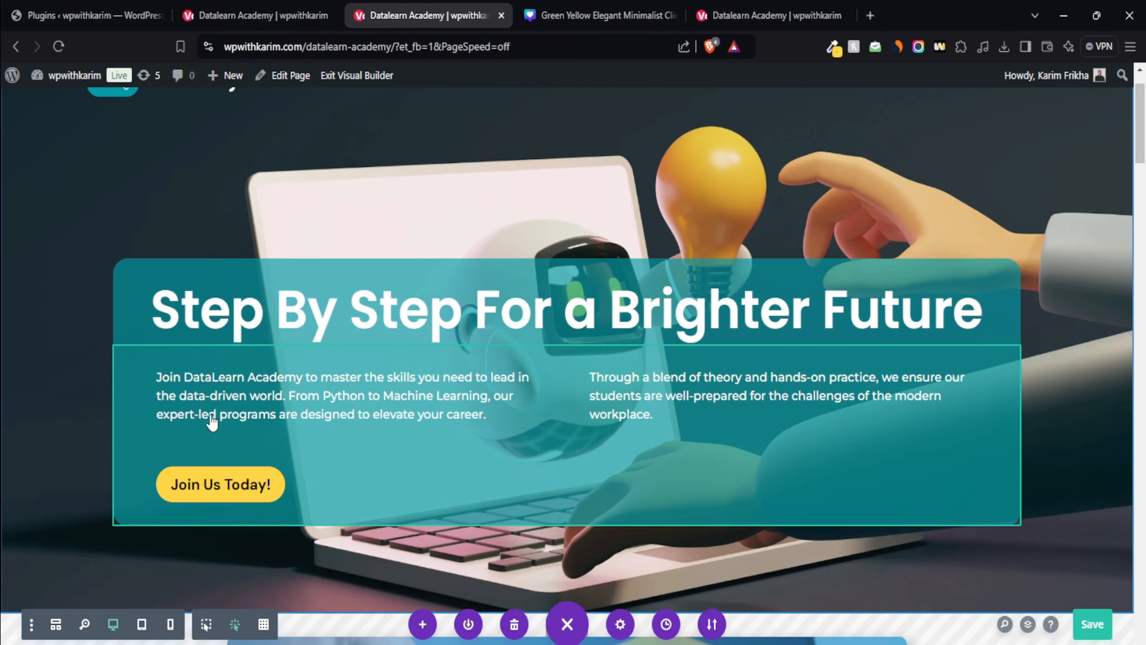
mouse_move(386, 490)
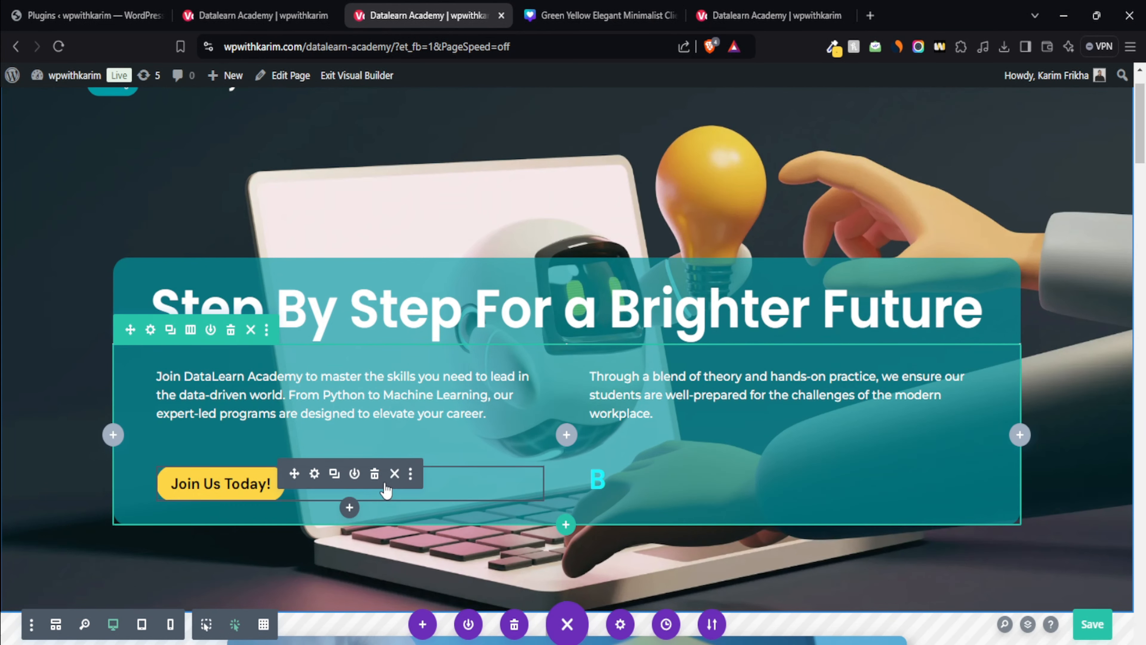
left_click(314, 474)
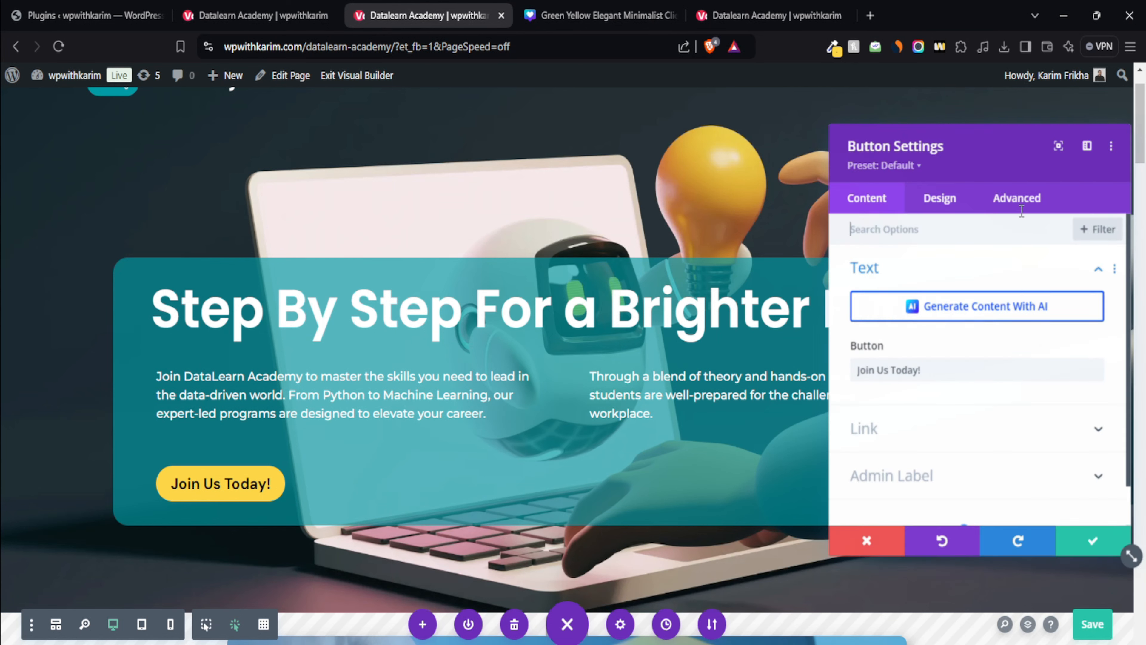
left_click(901, 442)
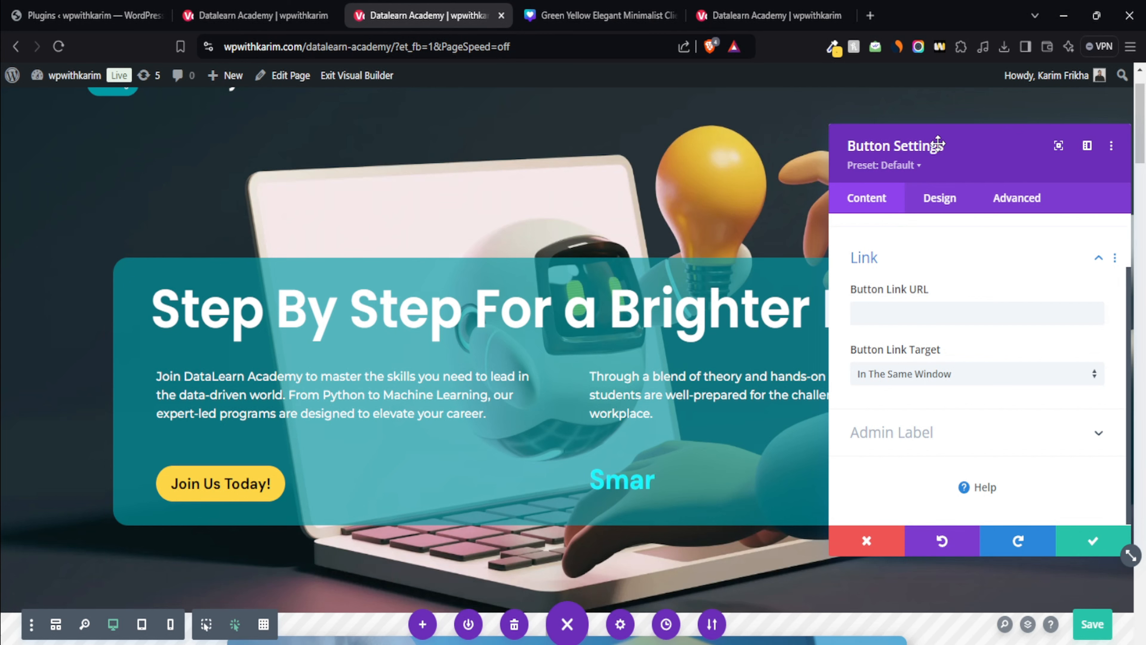
scroll(872, 287, "up", 2)
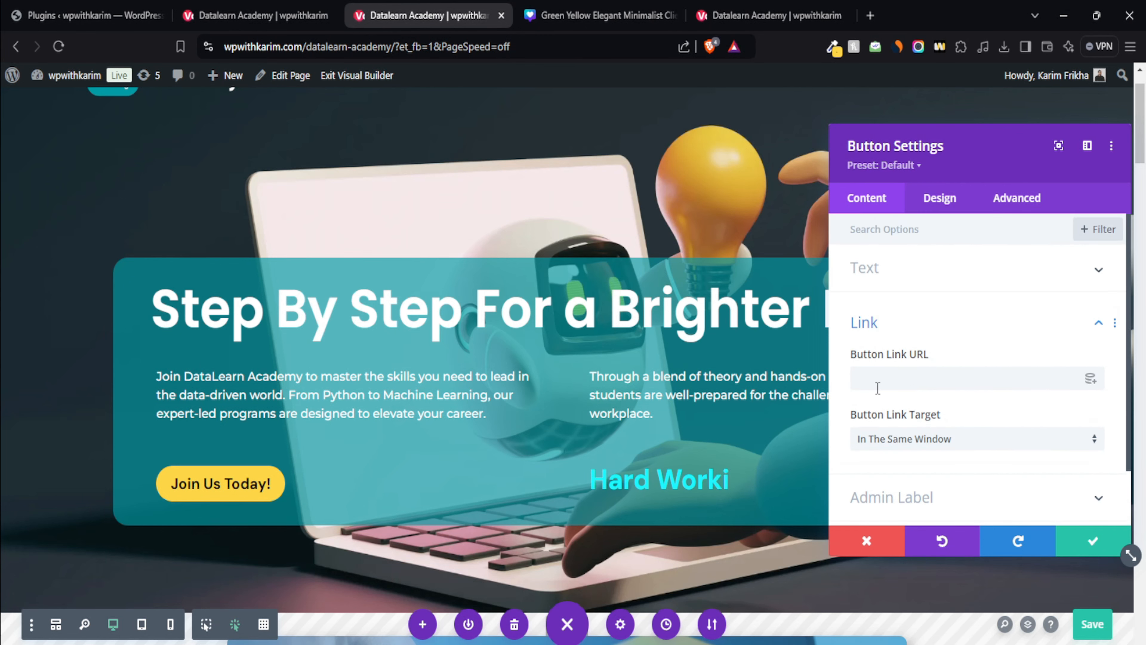
left_click(873, 375)
type("homepop")
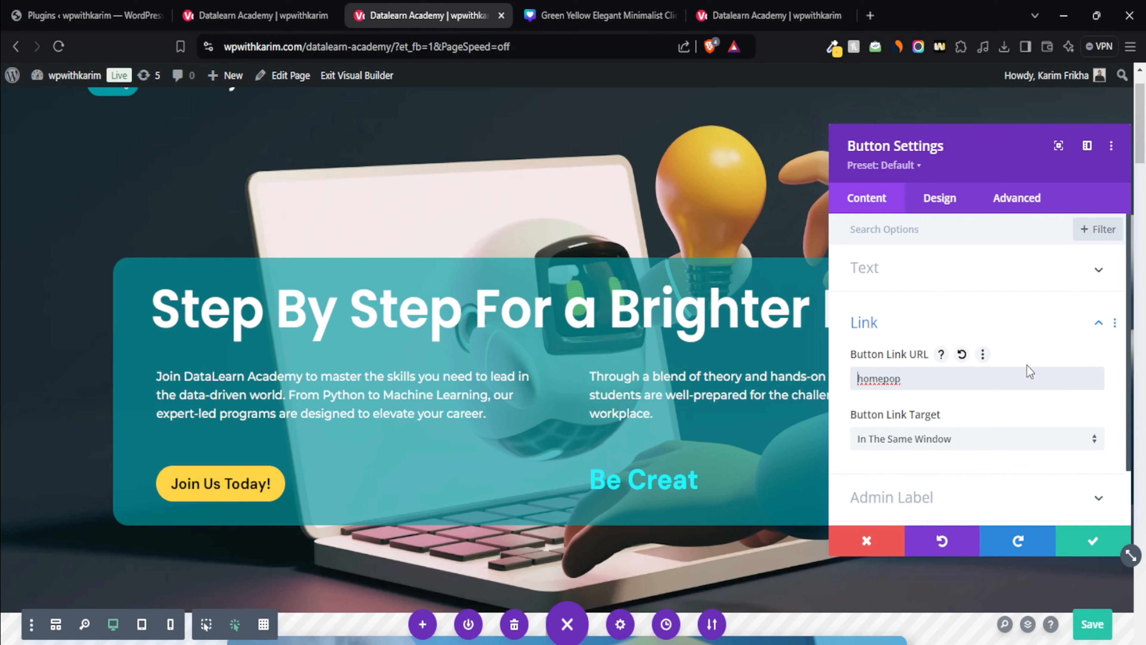
type("#")
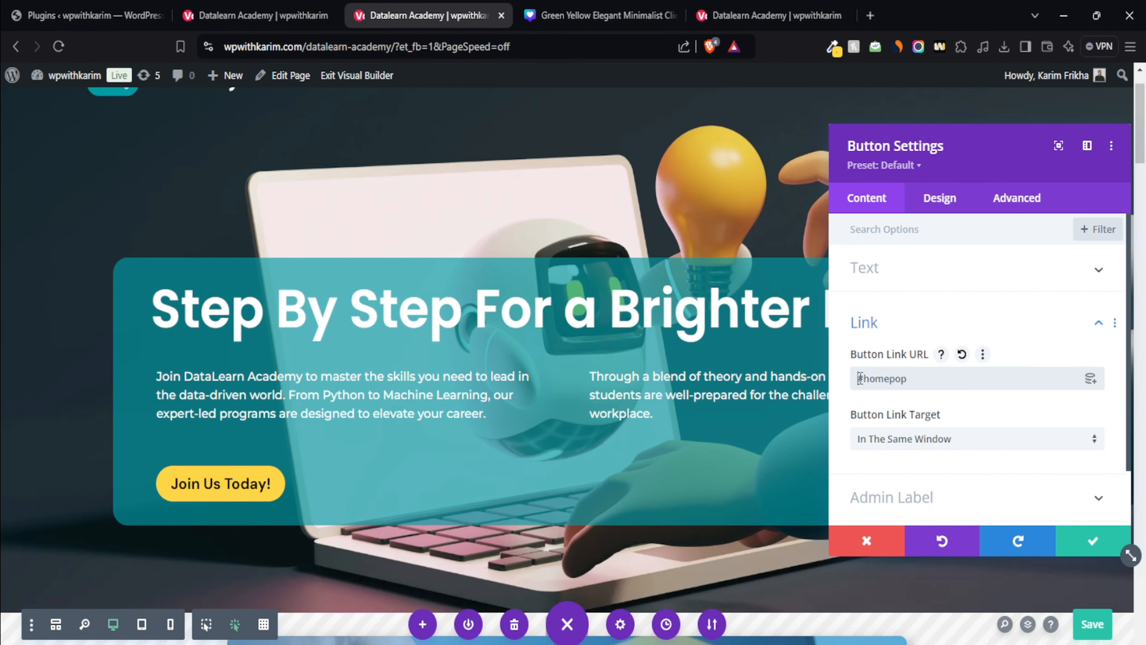
left_click(1093, 541)
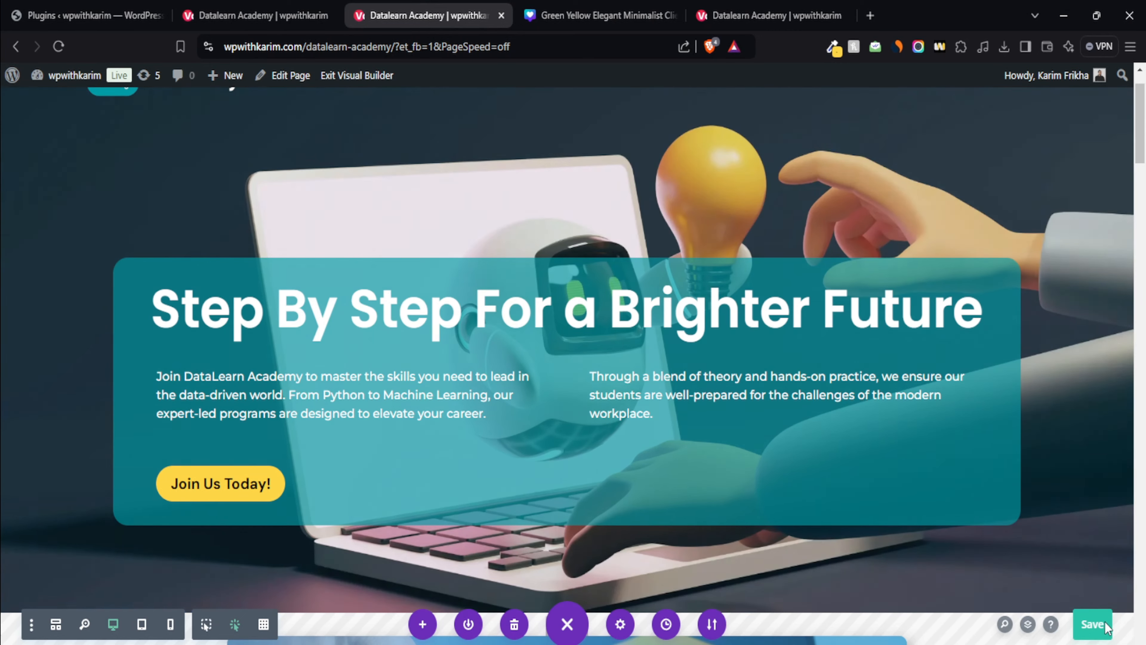
left_click(1093, 625)
Copy the page's base address, wpwithkarim.com/datalearn-academy, and open the live page in a new browser tab
scroll(880, 390, "down", 6)
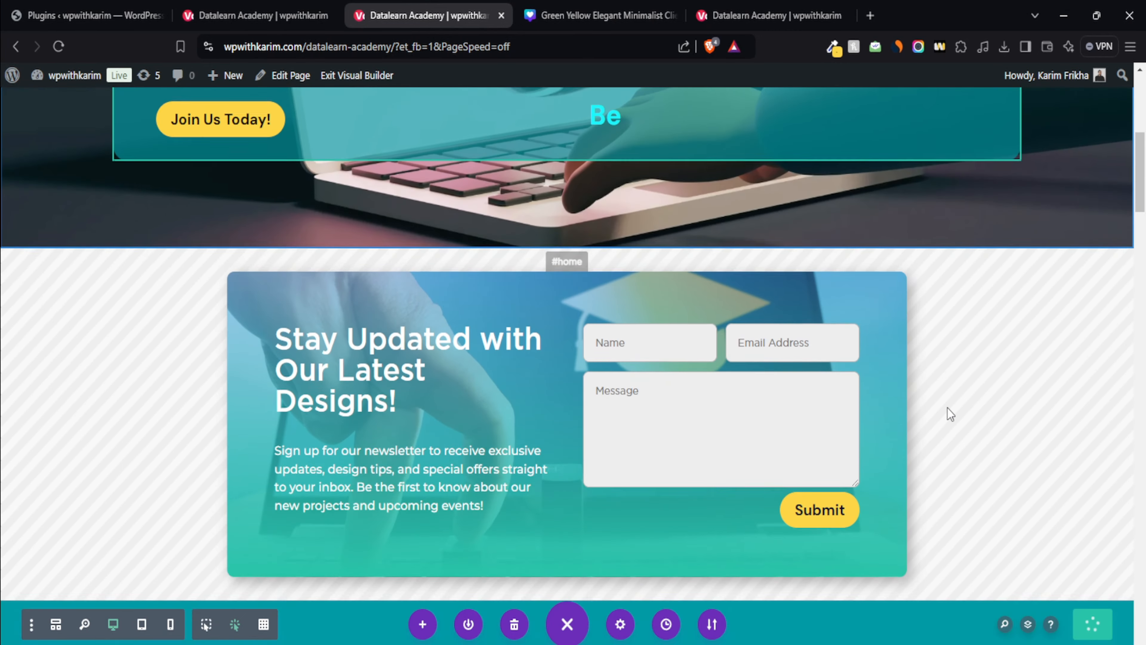
scroll(949, 415, "up", 8)
scroll(384, 302, "down", 2)
scroll(379, 271, "up", 1)
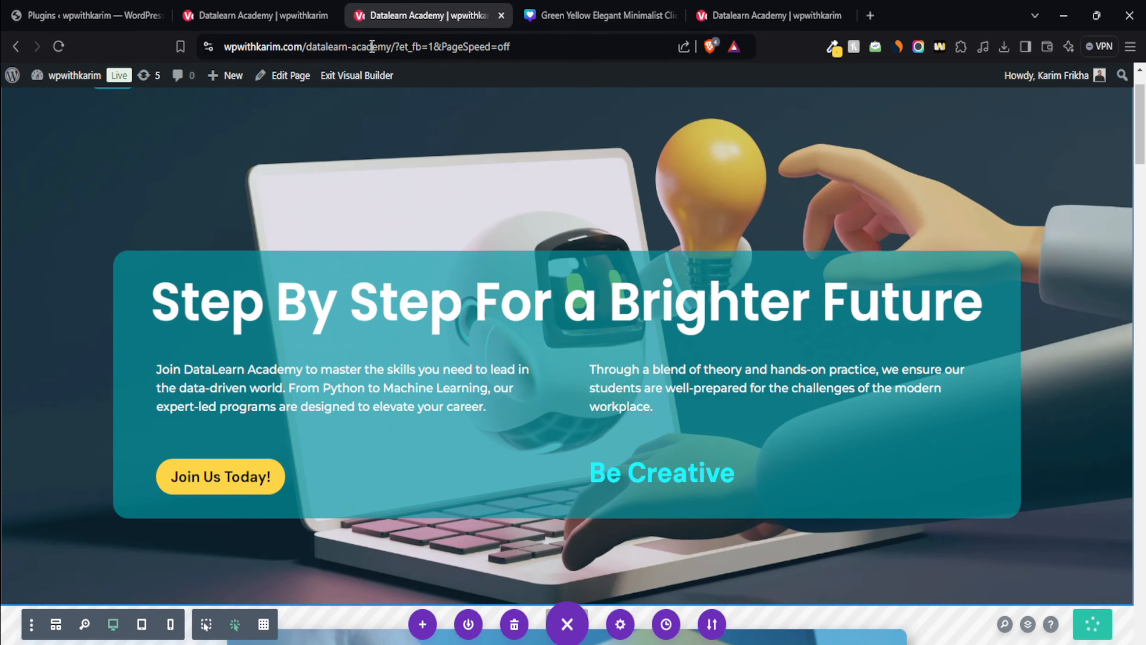
left_click_drag(391, 46, 217, 53)
key("ctrl+c")
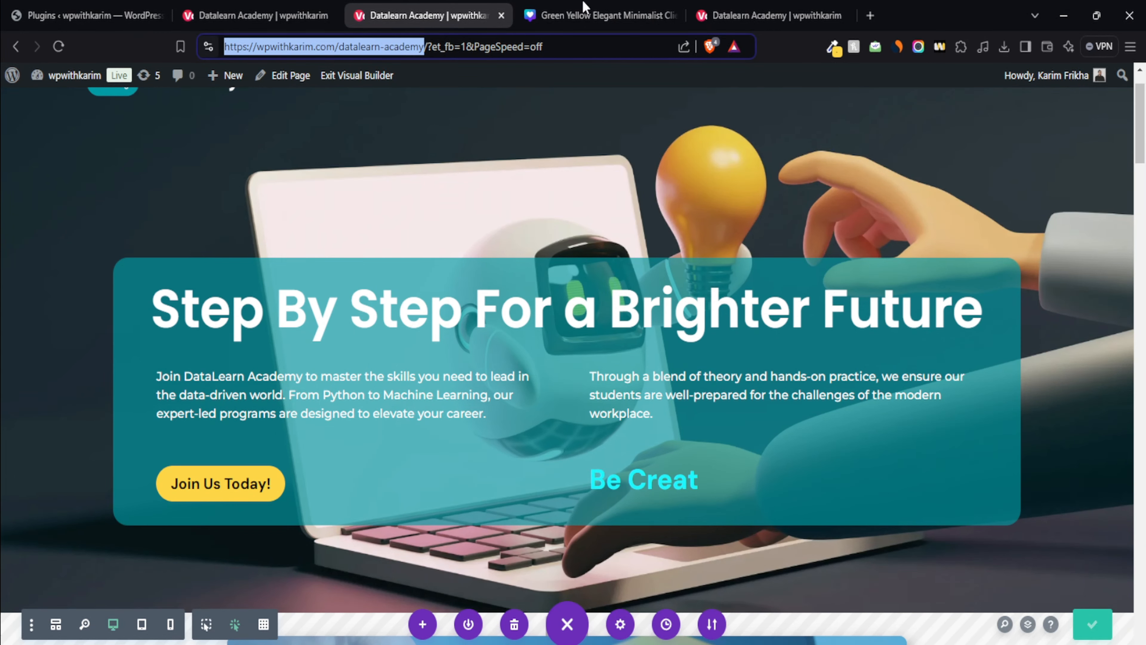
left_click(872, 16)
key("ctrl+v")
key("Return")
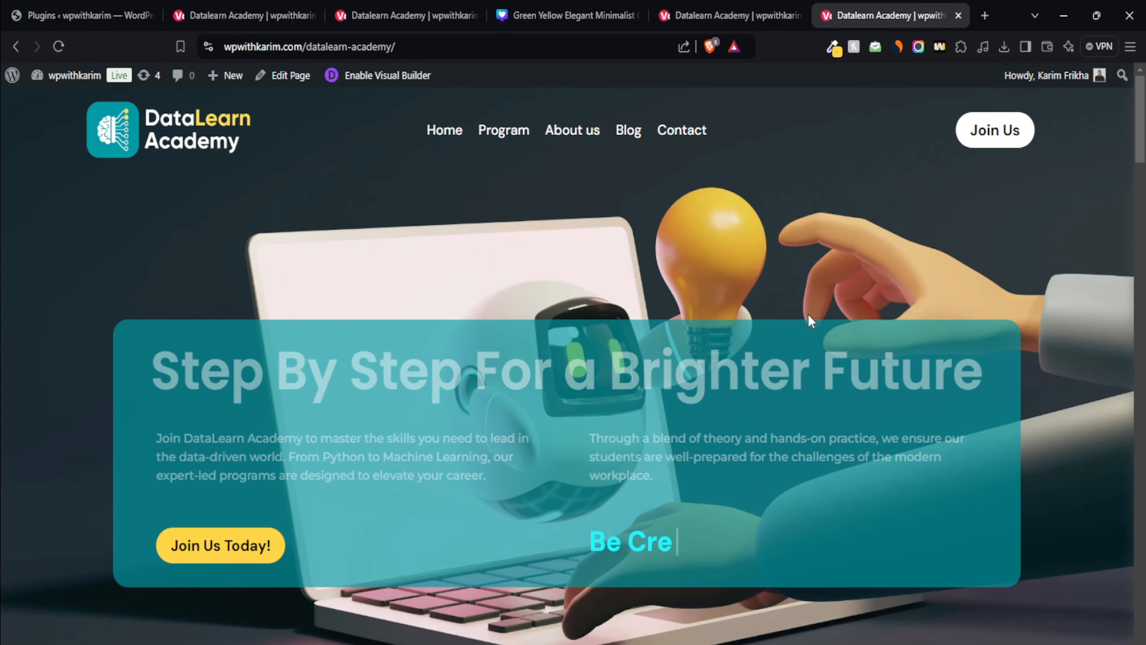
Test the newsletter popup from the "Join Us Today!" button, dismissing it once from outside and once with its close control
left_click(218, 548)
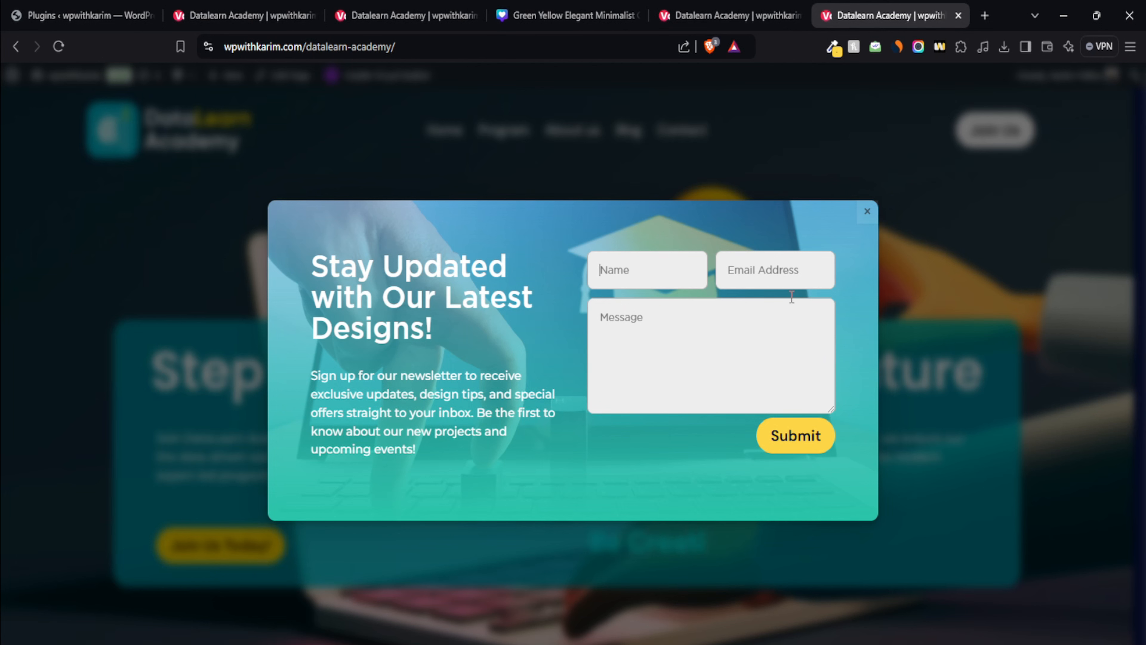
key("Tab")
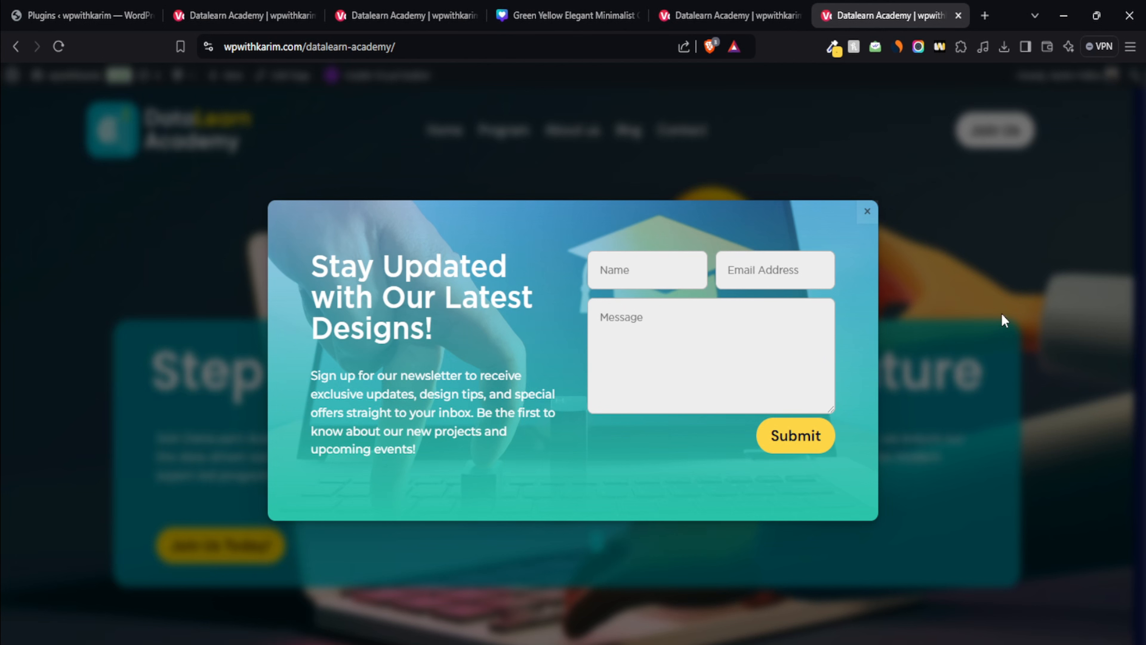
left_click(1011, 301)
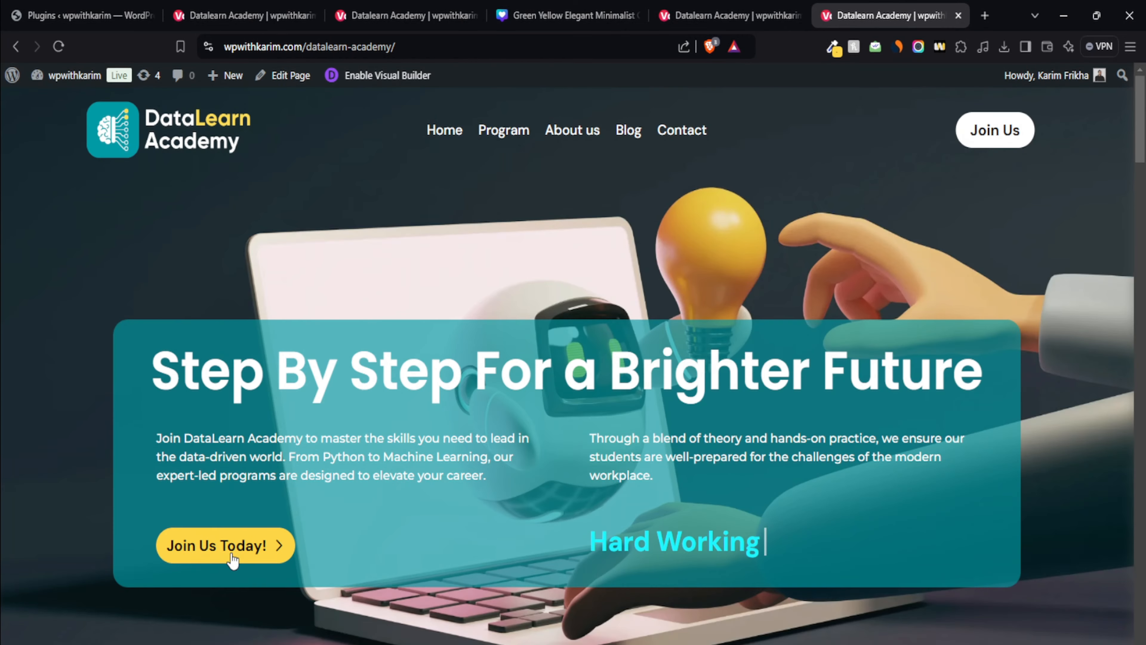
left_click(253, 545)
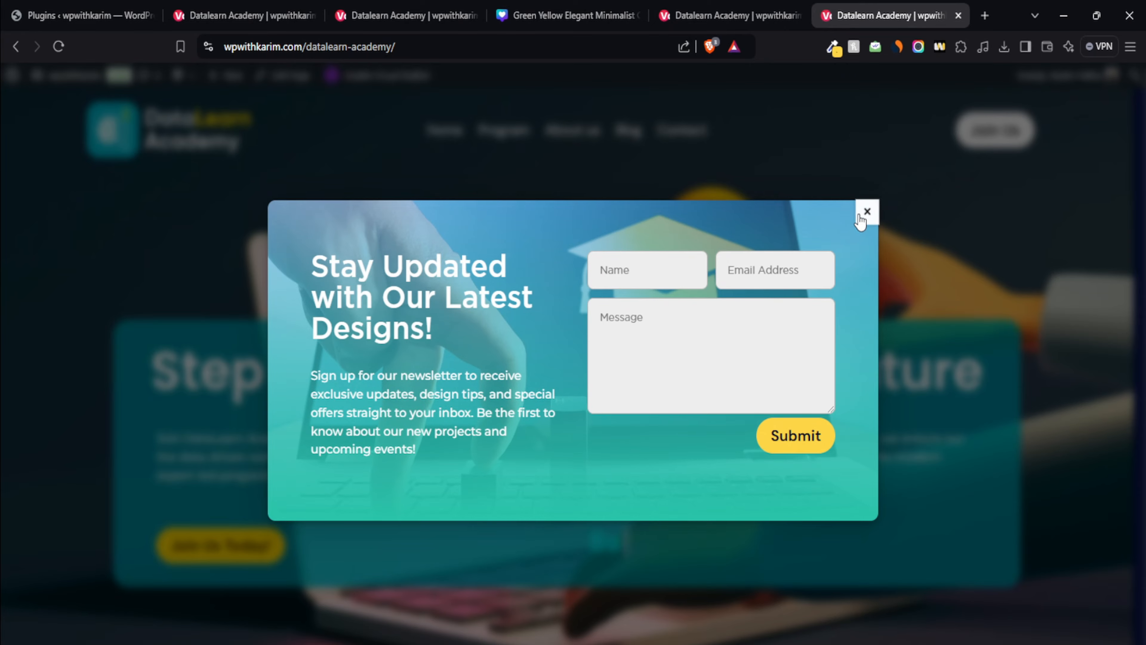
left_click(867, 211)
Compare the area below the hero on the live page with the newsletter section's place in the Visual Builder
scroll(427, 282, "down", 3)
scroll(427, 283, "down", 4)
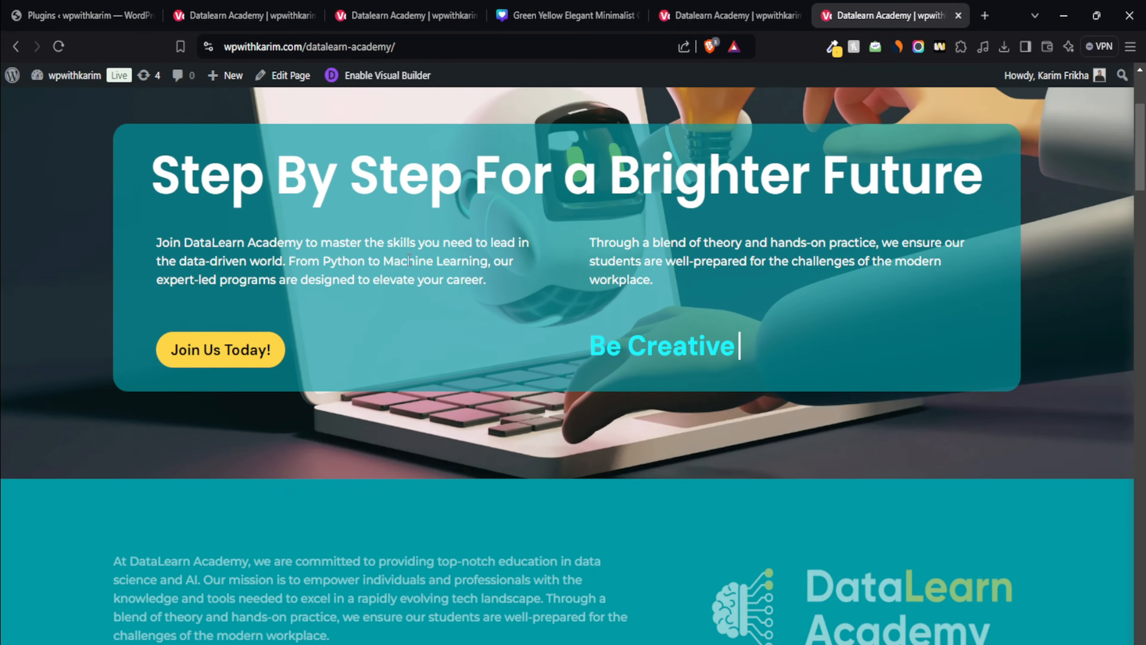
scroll(16, 352, "up", 3)
scroll(41, 389, "down", 3)
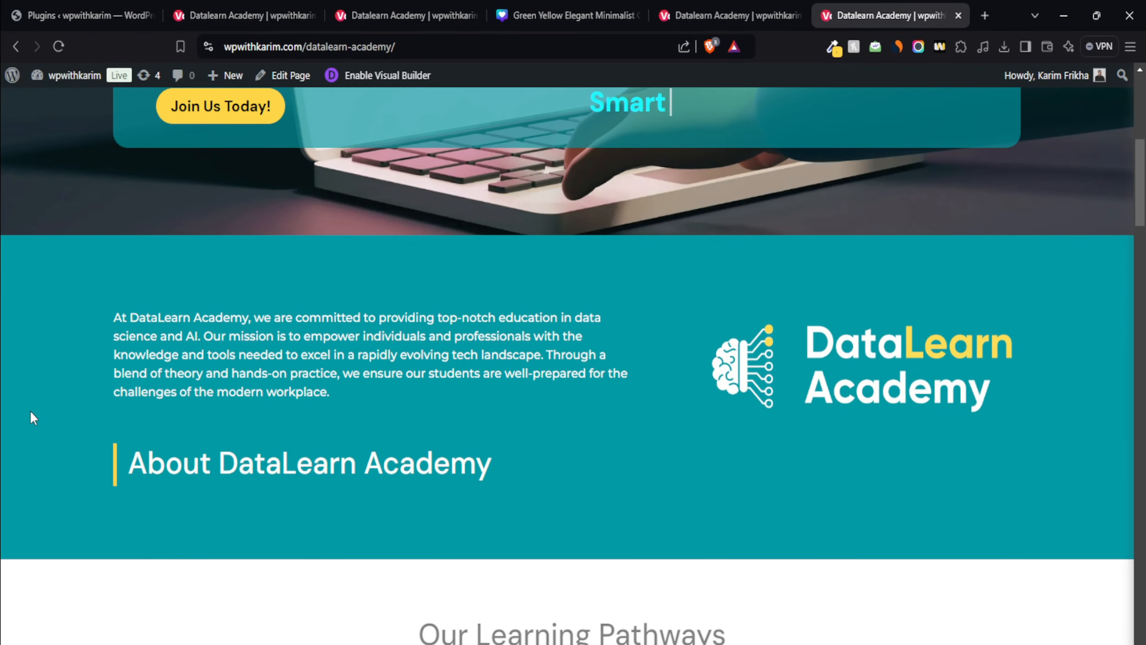
left_click(729, 15)
left_click(228, 7)
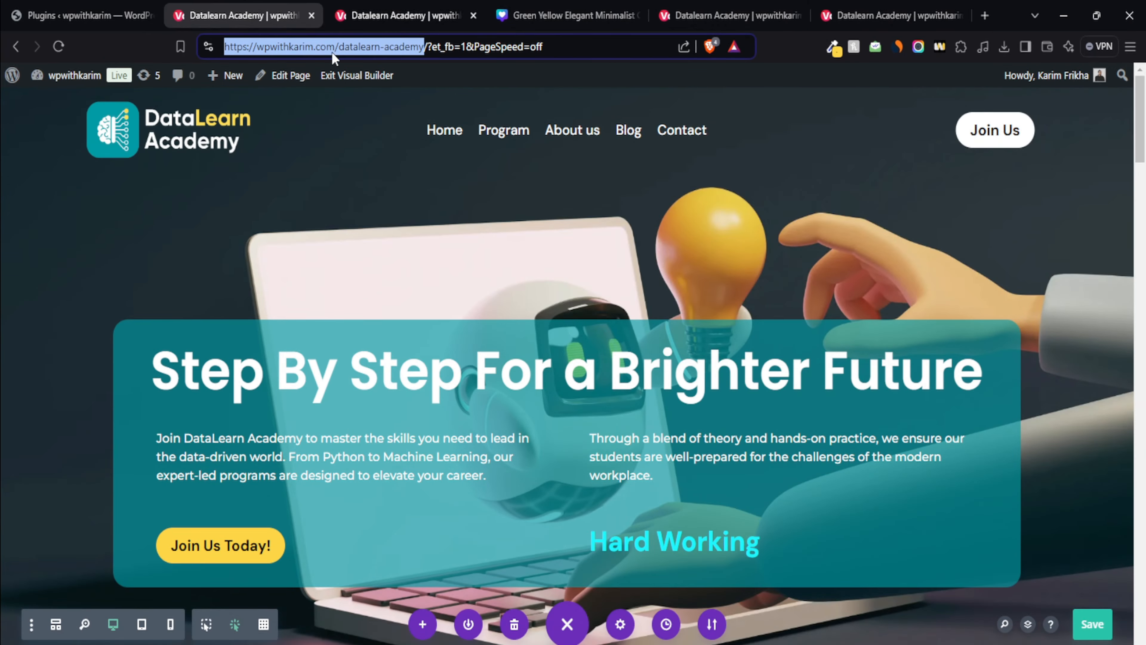
scroll(378, 435, "down", 5)
left_click(337, 7)
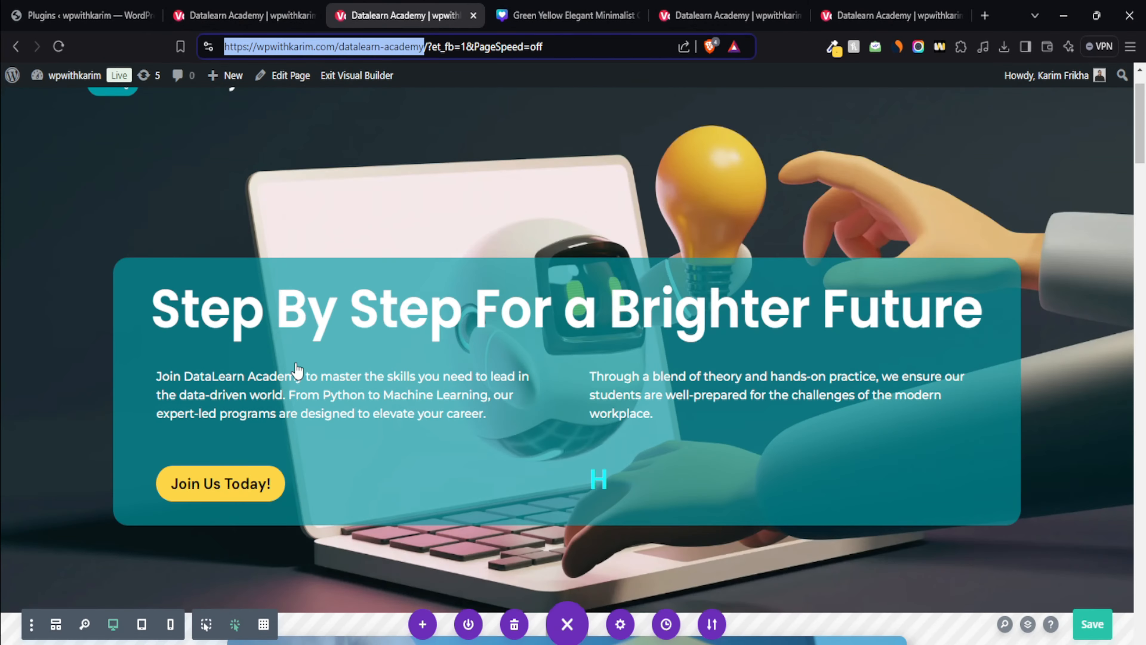
scroll(74, 479, "down", 5)
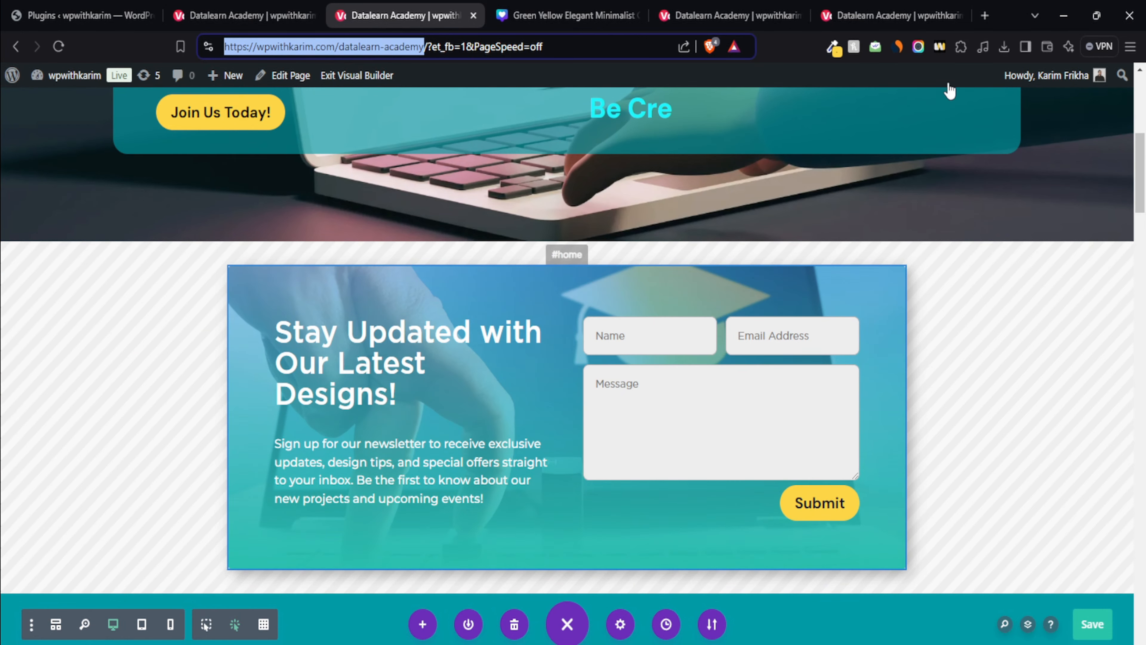
left_click(921, 16)
scroll(108, 314, "up", 1)
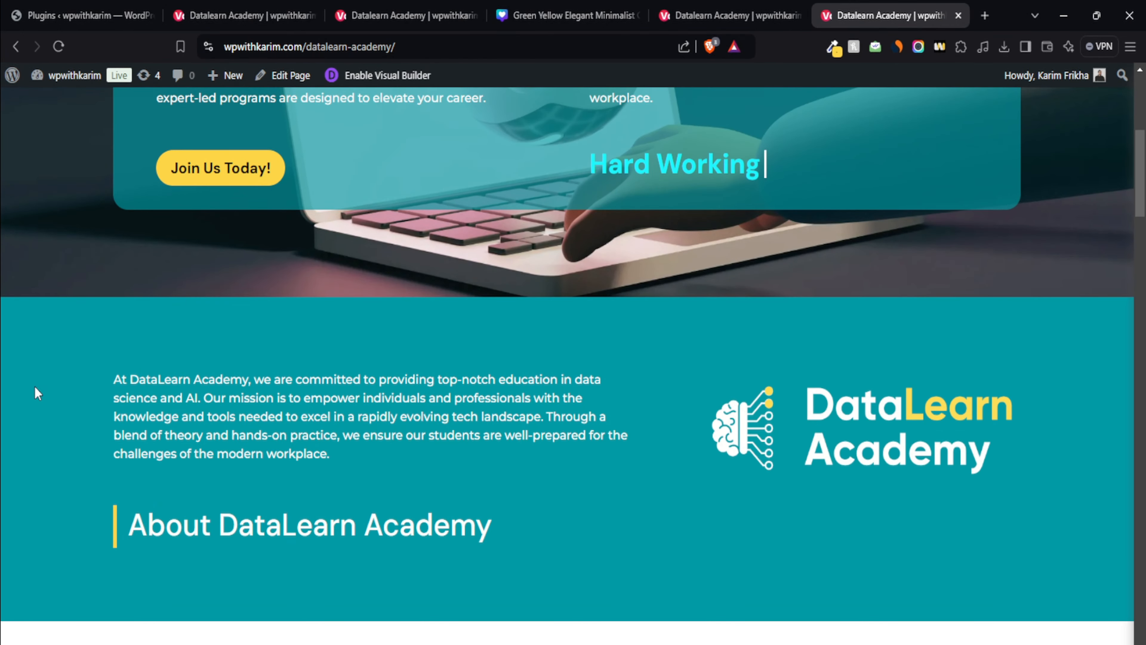
scroll(105, 292, "up", 3)
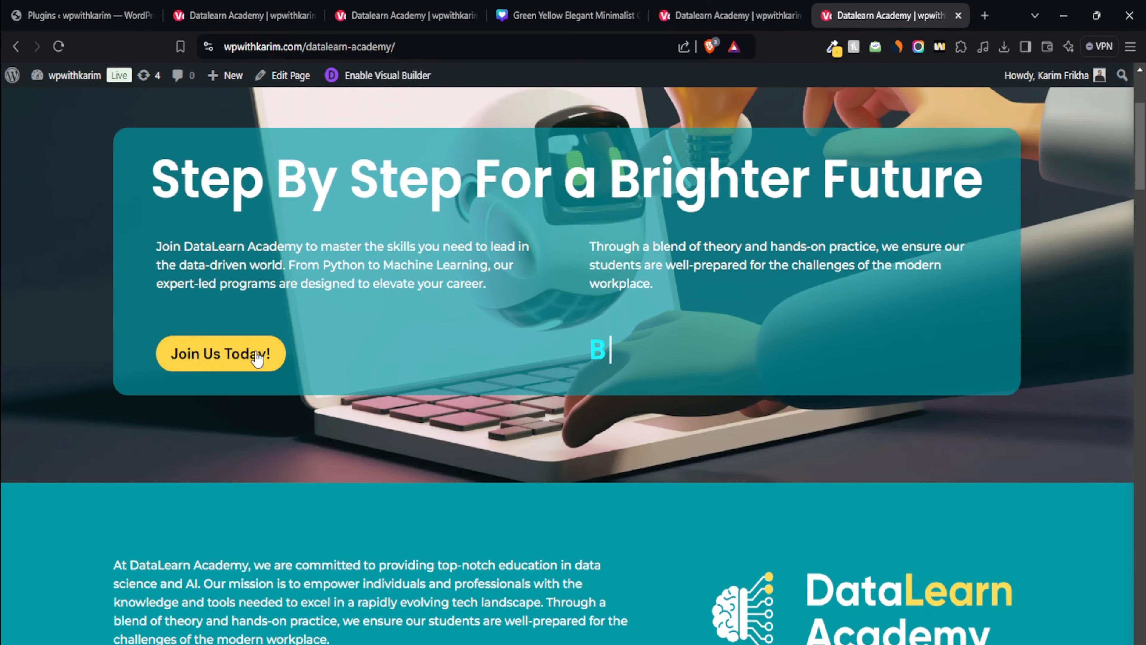
Reopen the newsletter popup from the live page's "Join Us Today!" button and dismiss it by selecting the page behind it
left_click(247, 361)
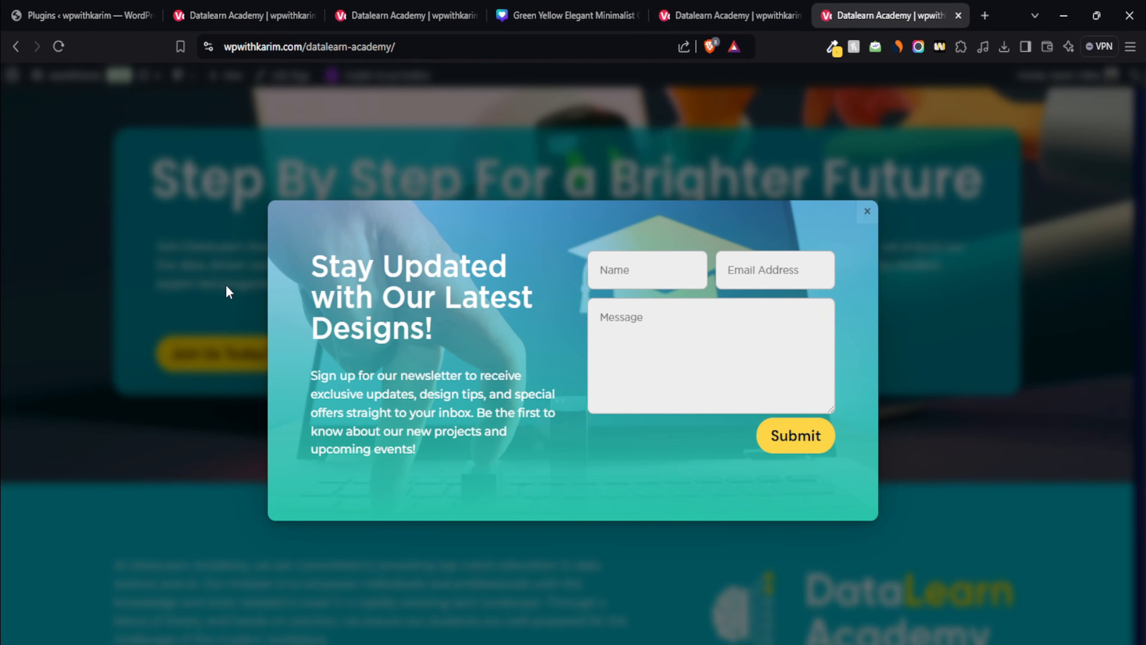
left_click(197, 251)
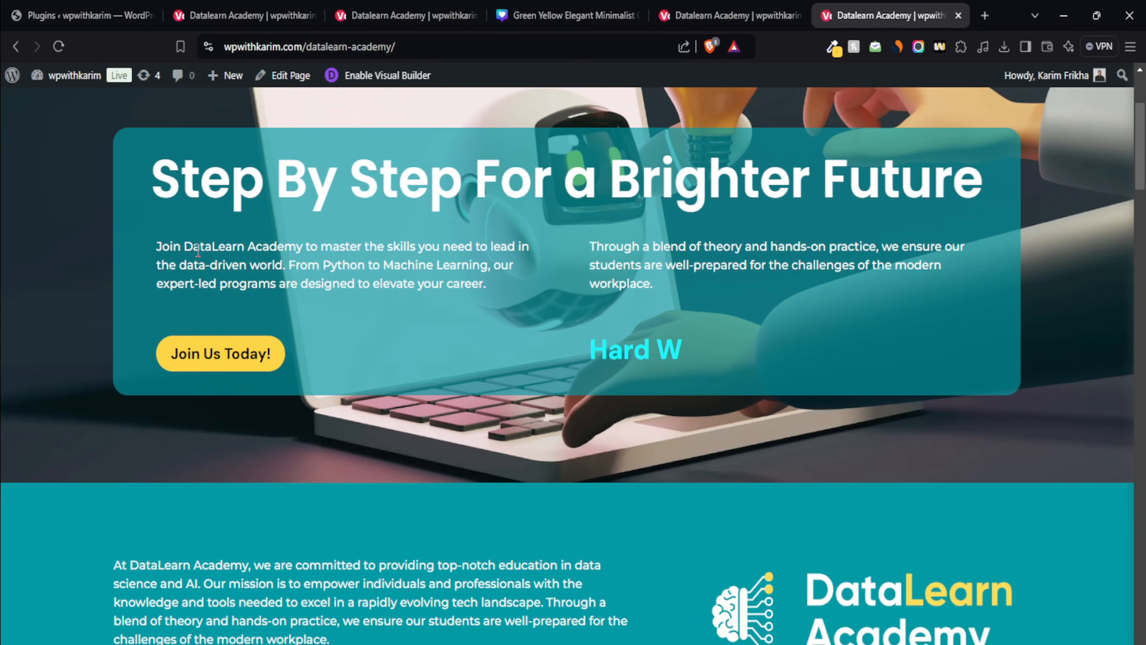
scroll(198, 251, "up", 4)
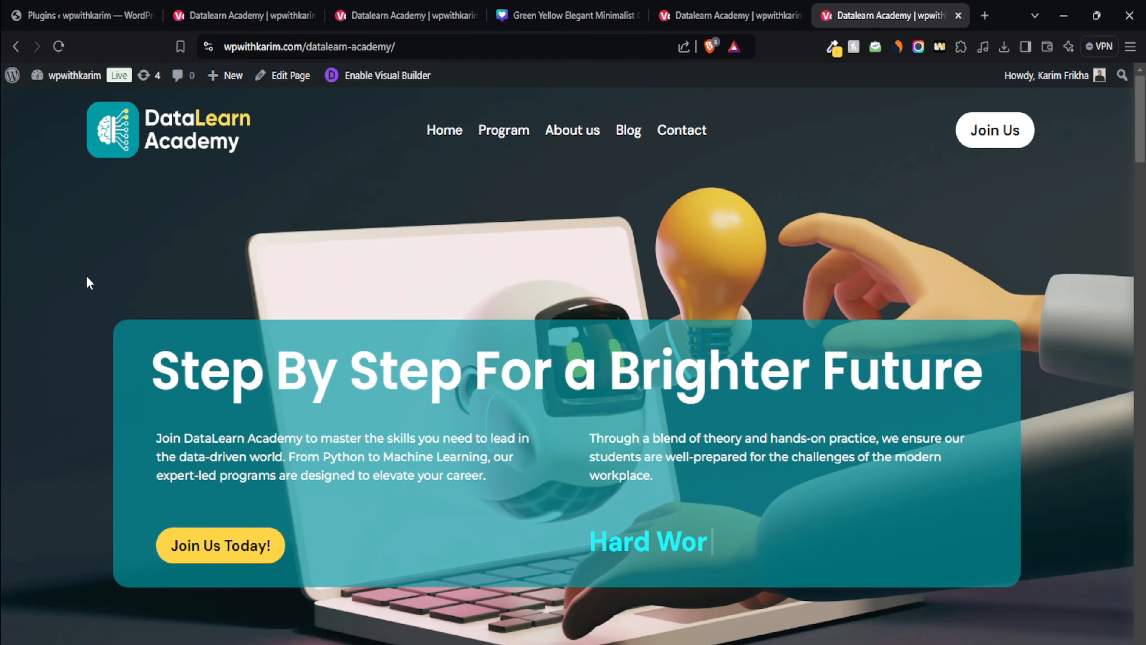